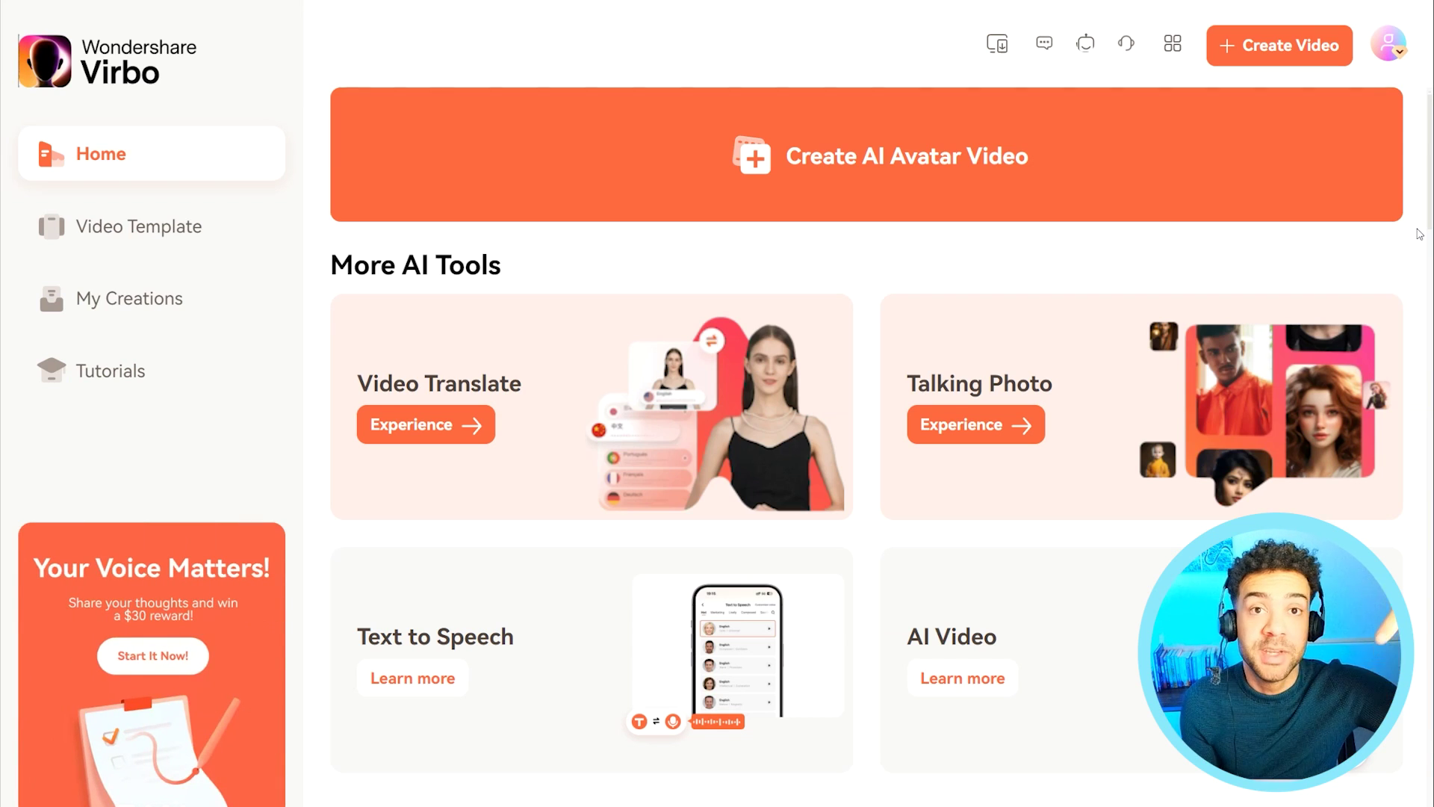
Scroll down Home to the AI Avatar section's Recommended avatars, like Brandt-Casual and Elena-Professional
{"action": "scroll", "coordinate": [1419, 233], "scroll_direction": "down", "scroll_amount": 7}
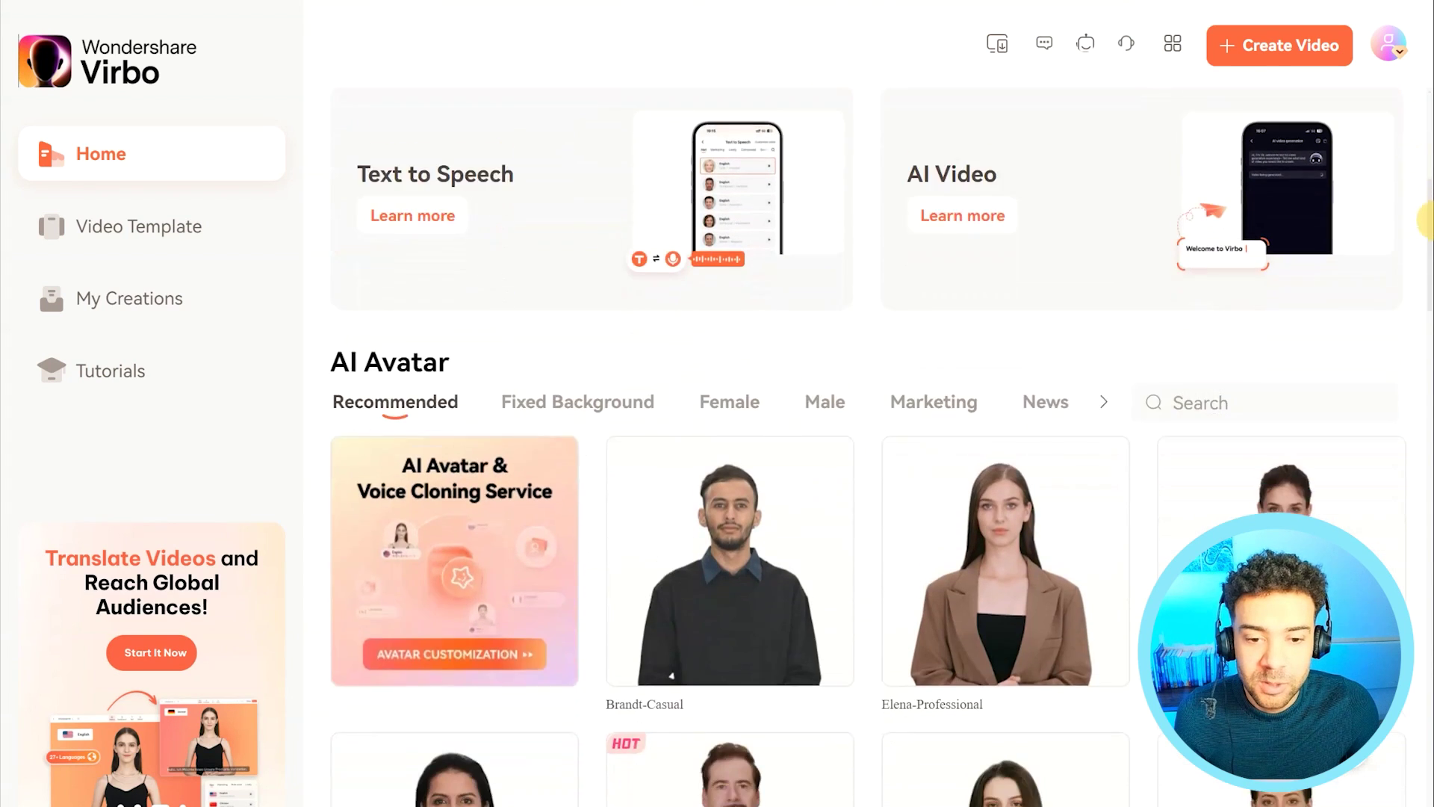
{"action": "scroll", "coordinate": [1426, 241], "scroll_direction": "down", "scroll_amount": 3}
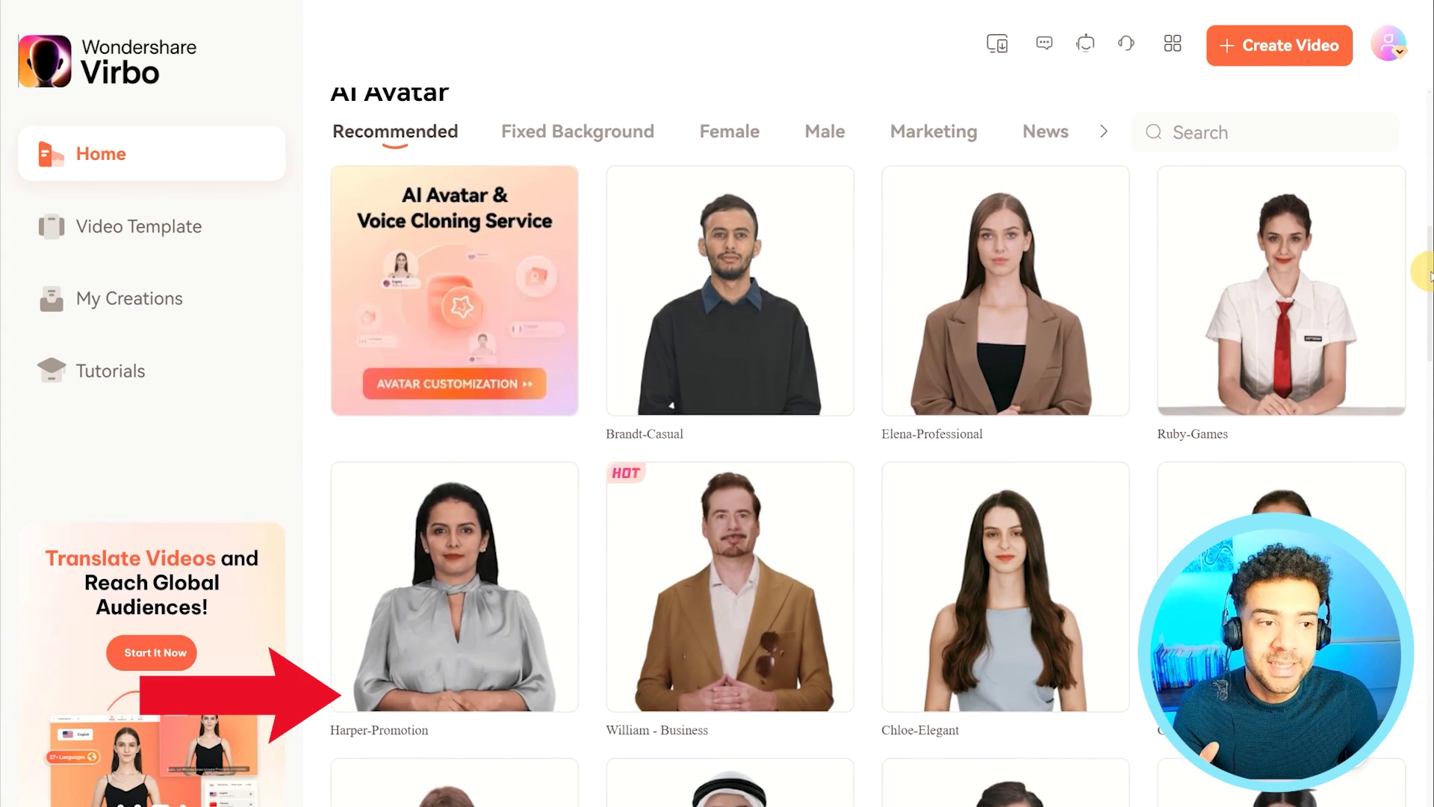
{"action": "scroll", "coordinate": [1428, 276], "scroll_direction": "down", "scroll_amount": 3}
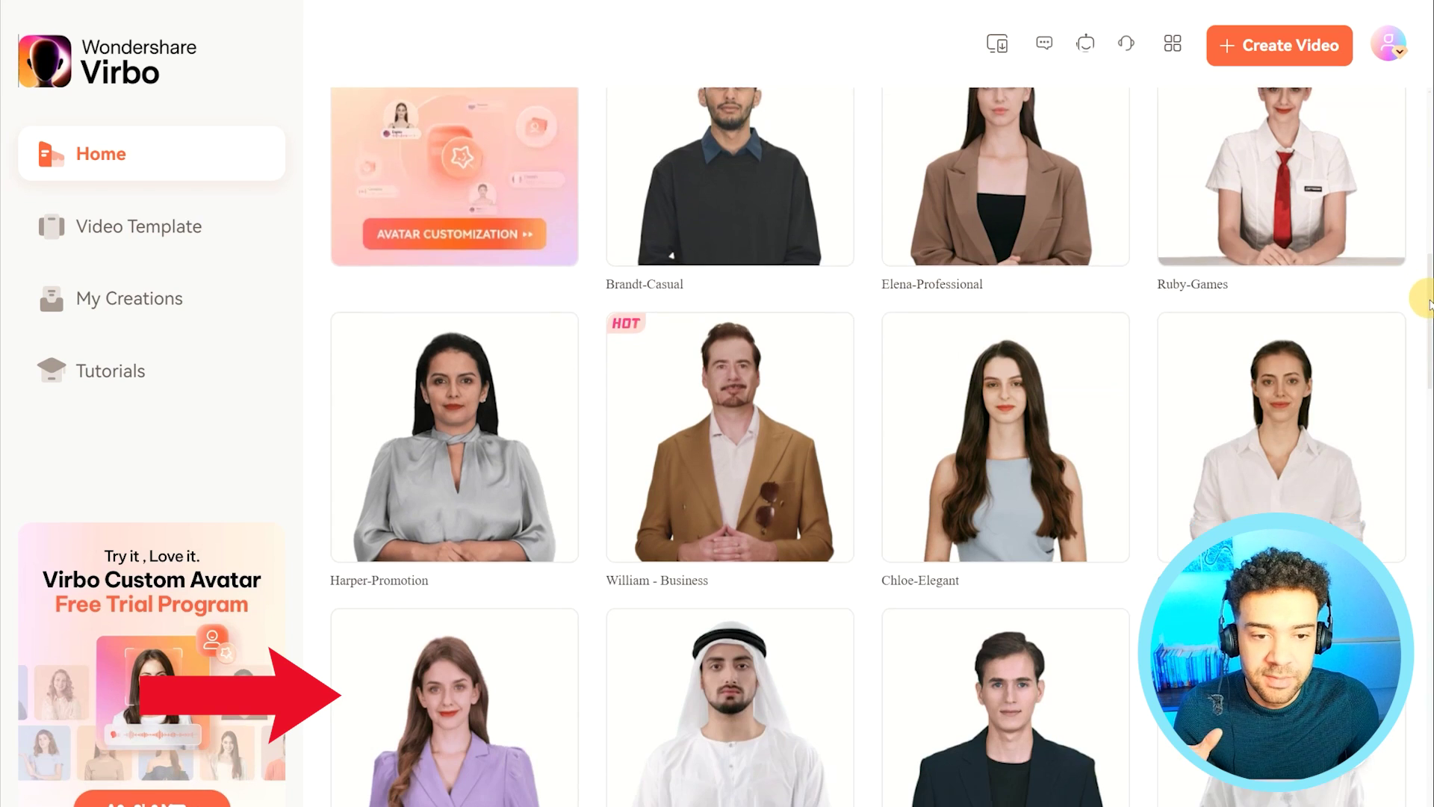
{"action": "scroll", "coordinate": [1428, 309], "scroll_direction": "down", "scroll_amount": 1}
{"action": "scroll", "coordinate": [1428, 312], "scroll_direction": "down", "scroll_amount": 2}
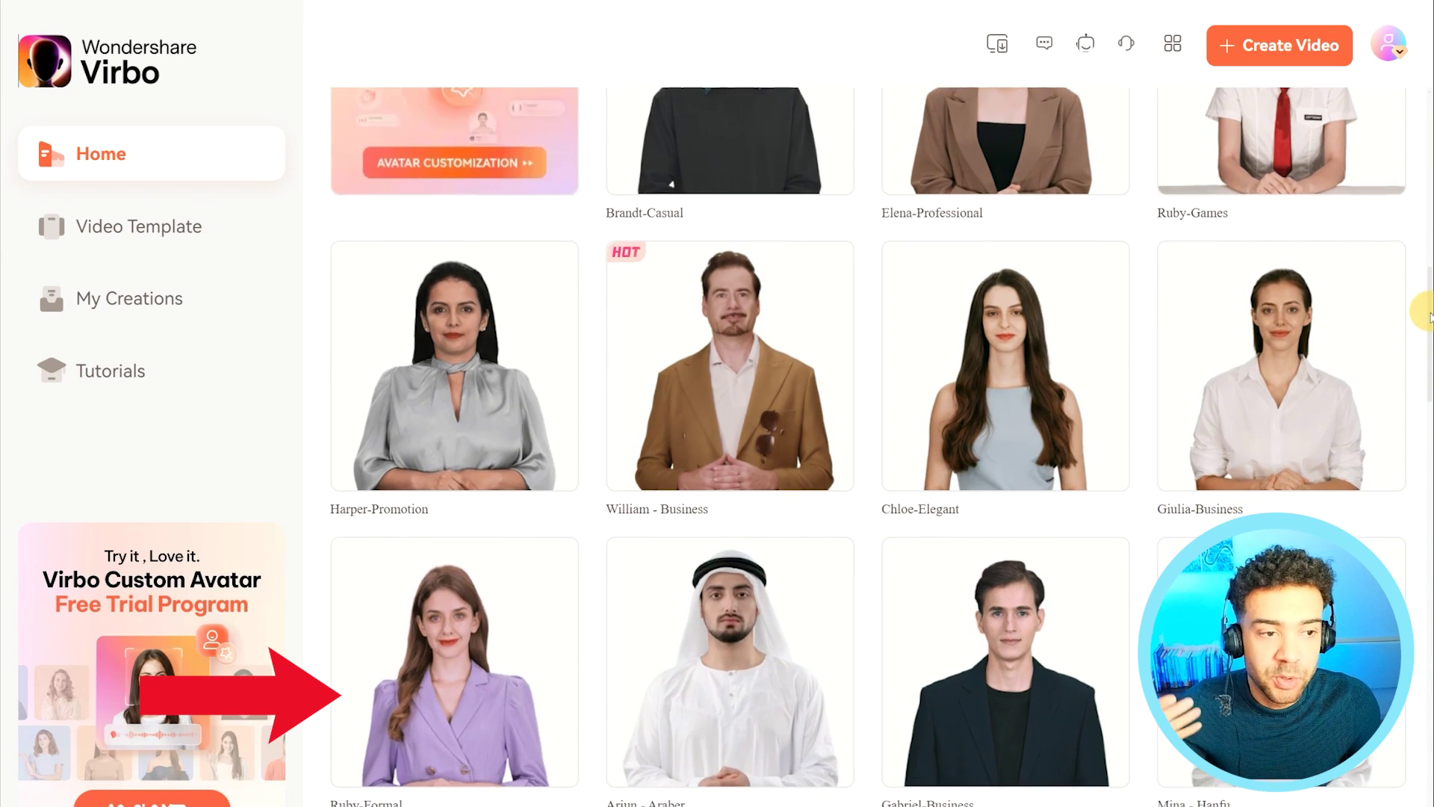
{"action": "mouse_move", "coordinate": [1428, 331]}
{"action": "left_mouse_down"}
{"action": "mouse_move", "coordinate": [1428, 388]}
{"action": "mouse_move", "coordinate": [1418, 266]}
{"action": "left_mouse_up"}
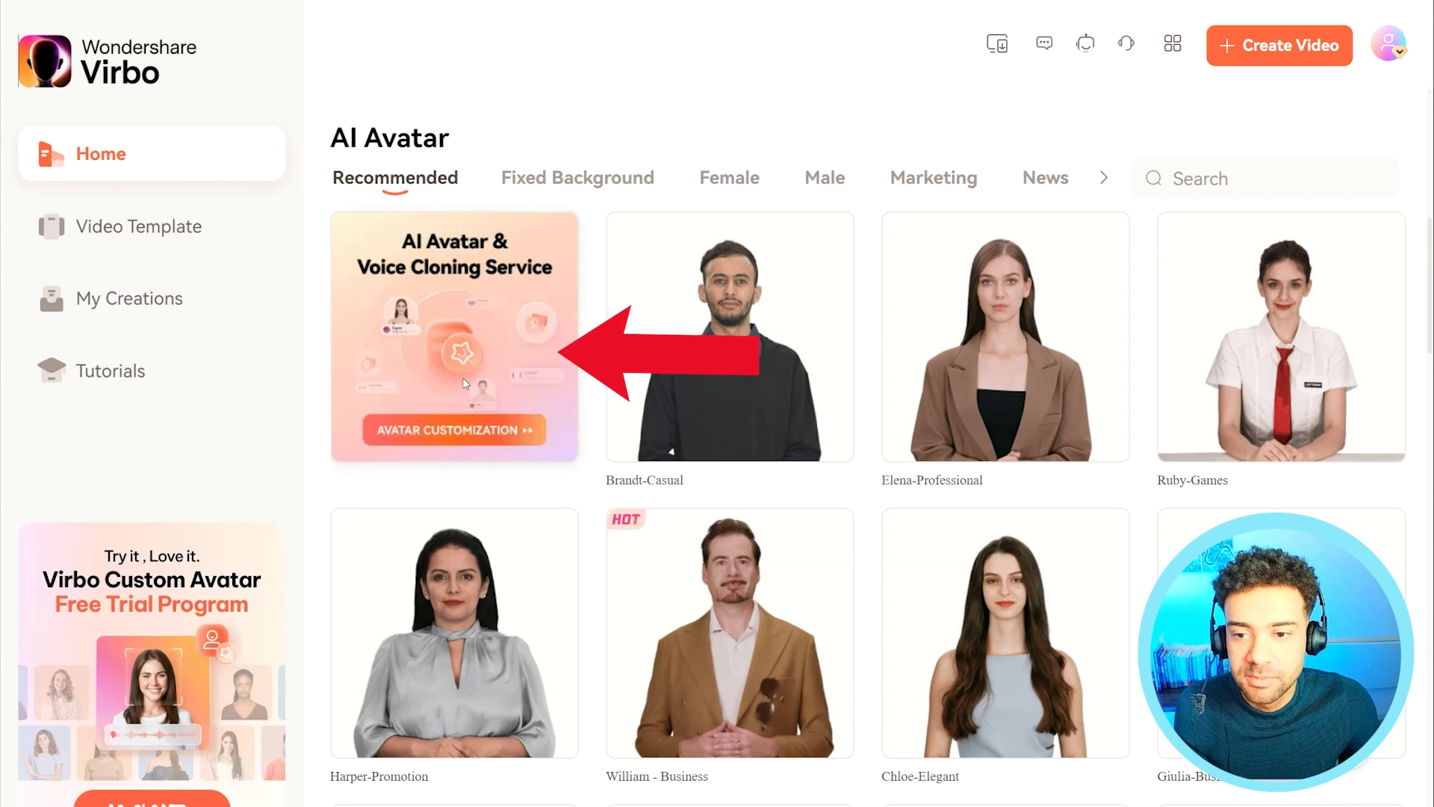
Open the AI Avatar & Voice Cloning Service page and show the Avatar Customization (Lite) offering
{"action": "left_click", "coordinate": [429, 360]}
{"action": "scroll", "coordinate": [717, 403], "scroll_direction": "down", "scroll_amount": 3}
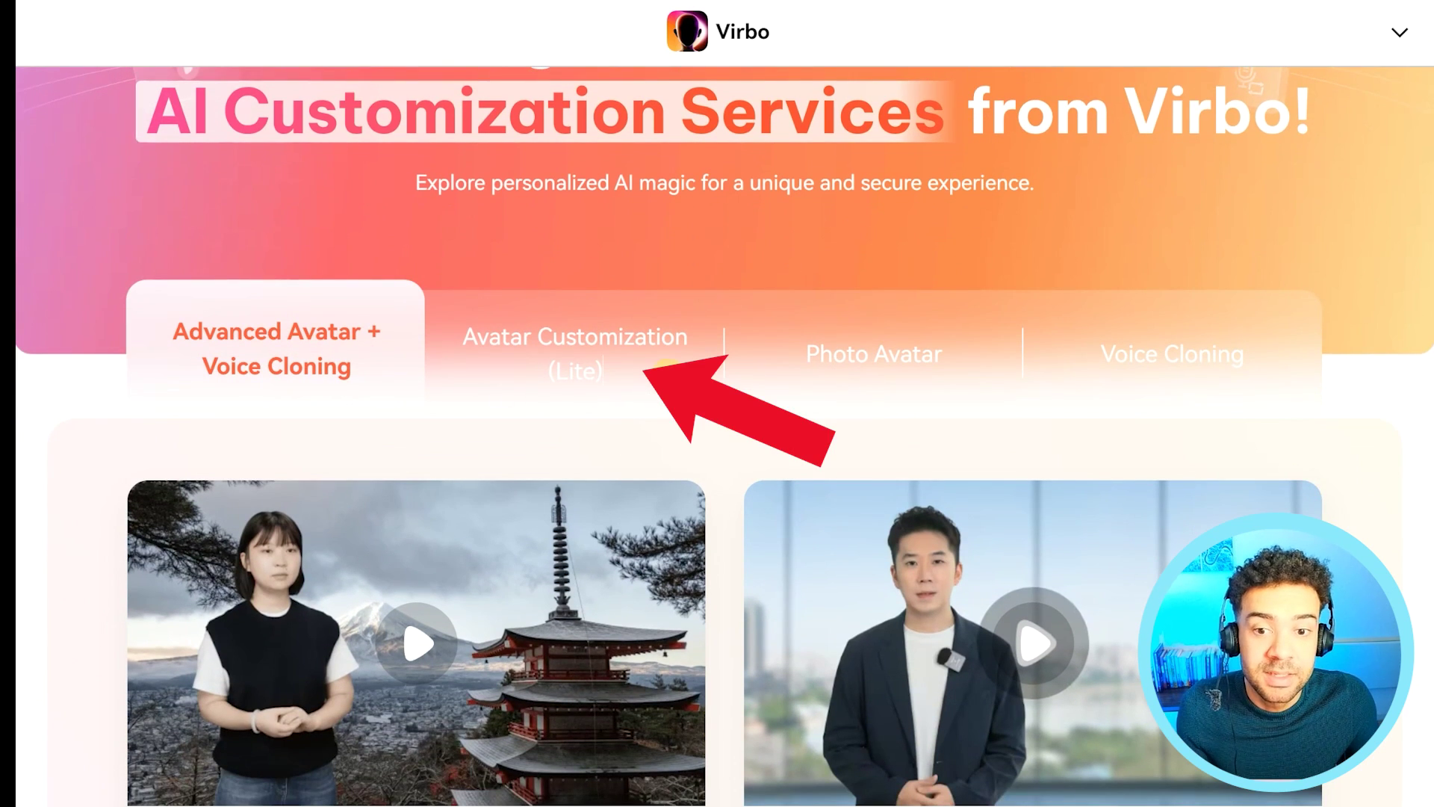
{"action": "left_click", "coordinate": [573, 351]}
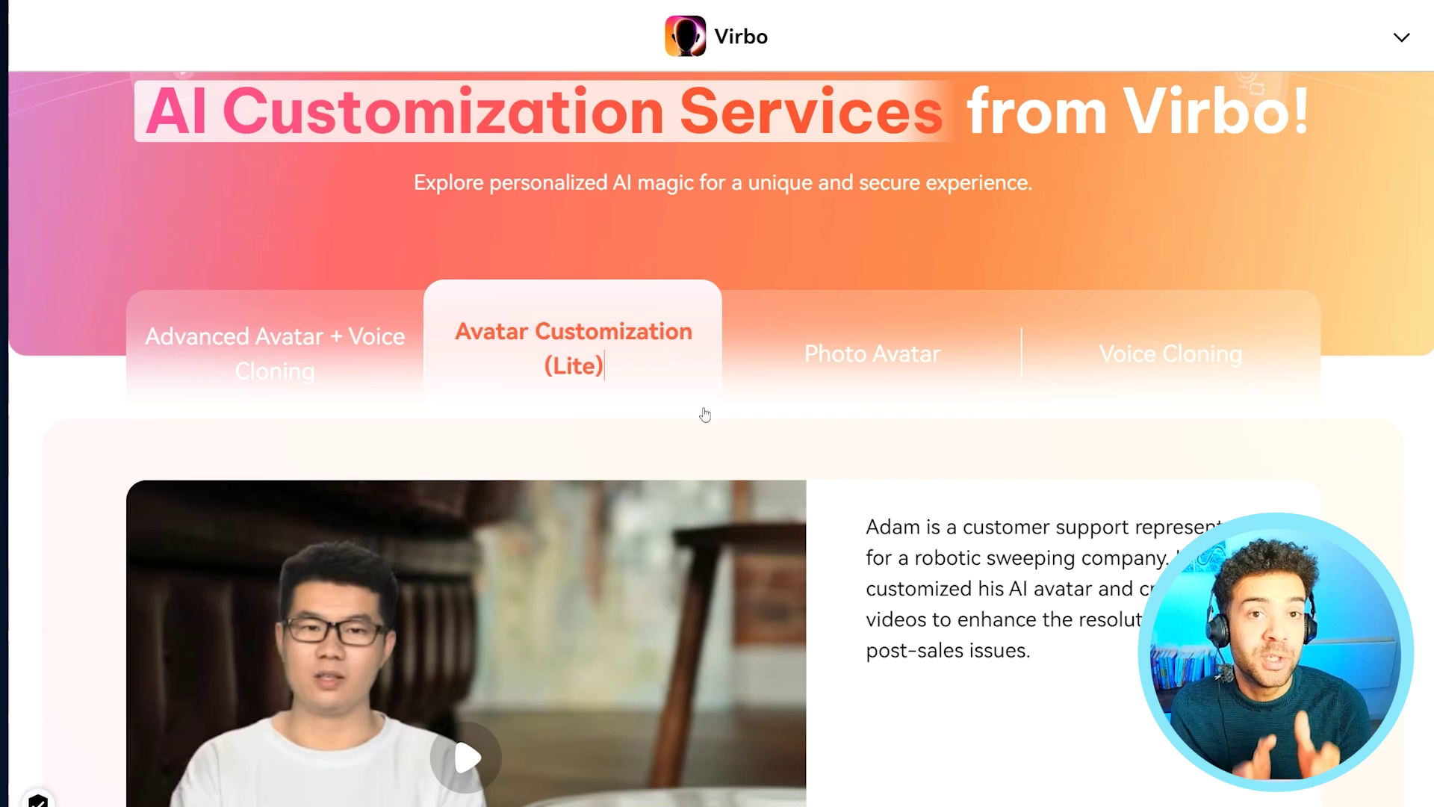
Scroll down to the downloadable PDF instructions note and highlight it
{"action": "scroll", "coordinate": [705, 414], "scroll_direction": "down", "scroll_amount": 20}
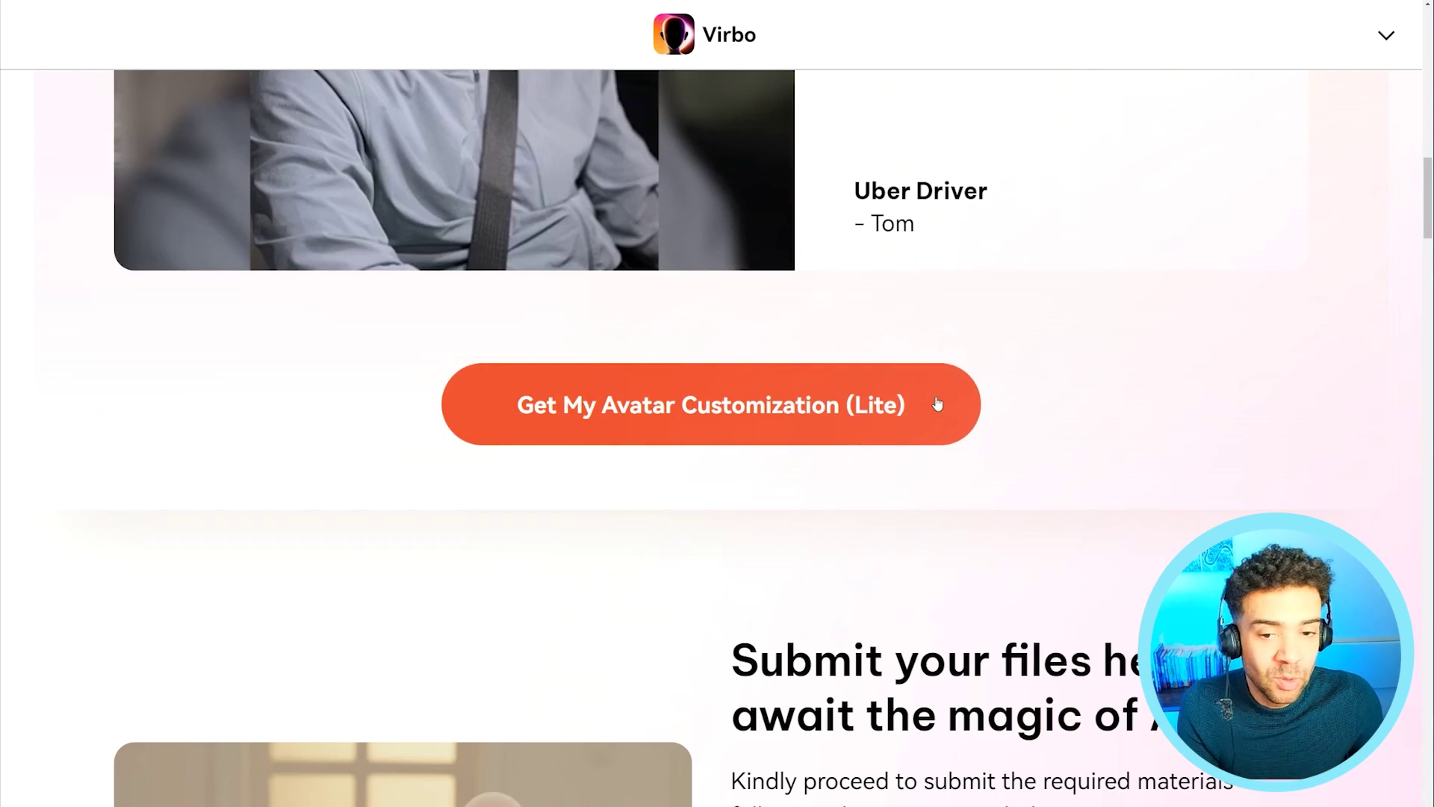
{"action": "left_click_drag", "start_coordinate": [1424, 198], "coordinate": [1427, 644]}
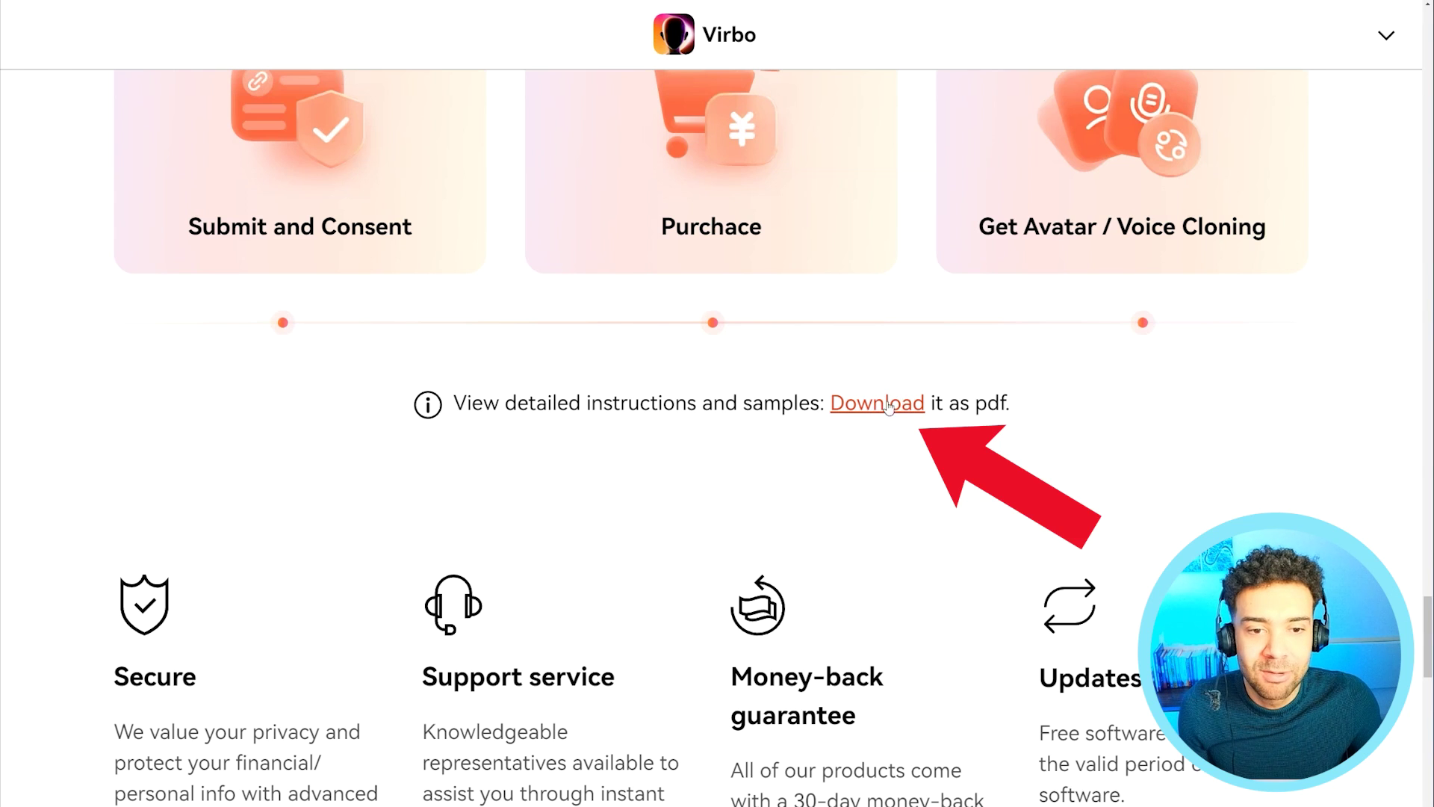
{"action": "left_click_drag", "start_coordinate": [507, 404], "coordinate": [700, 404]}
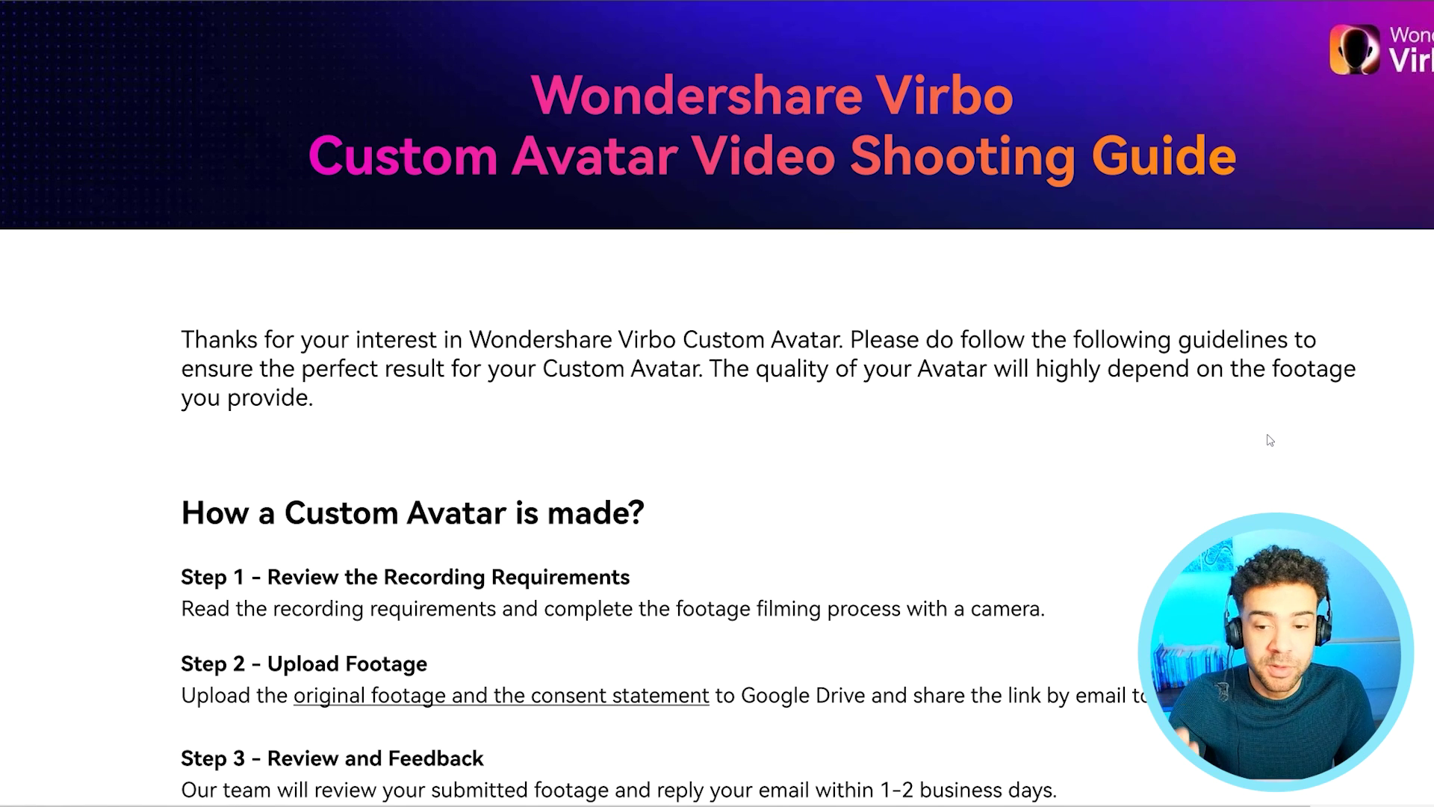
In the shooting guide, highlight the 5-minute footage and minimum resolution requirements and the example script
{"action": "scroll", "coordinate": [1269, 440], "scroll_direction": "down", "scroll_amount": 3}
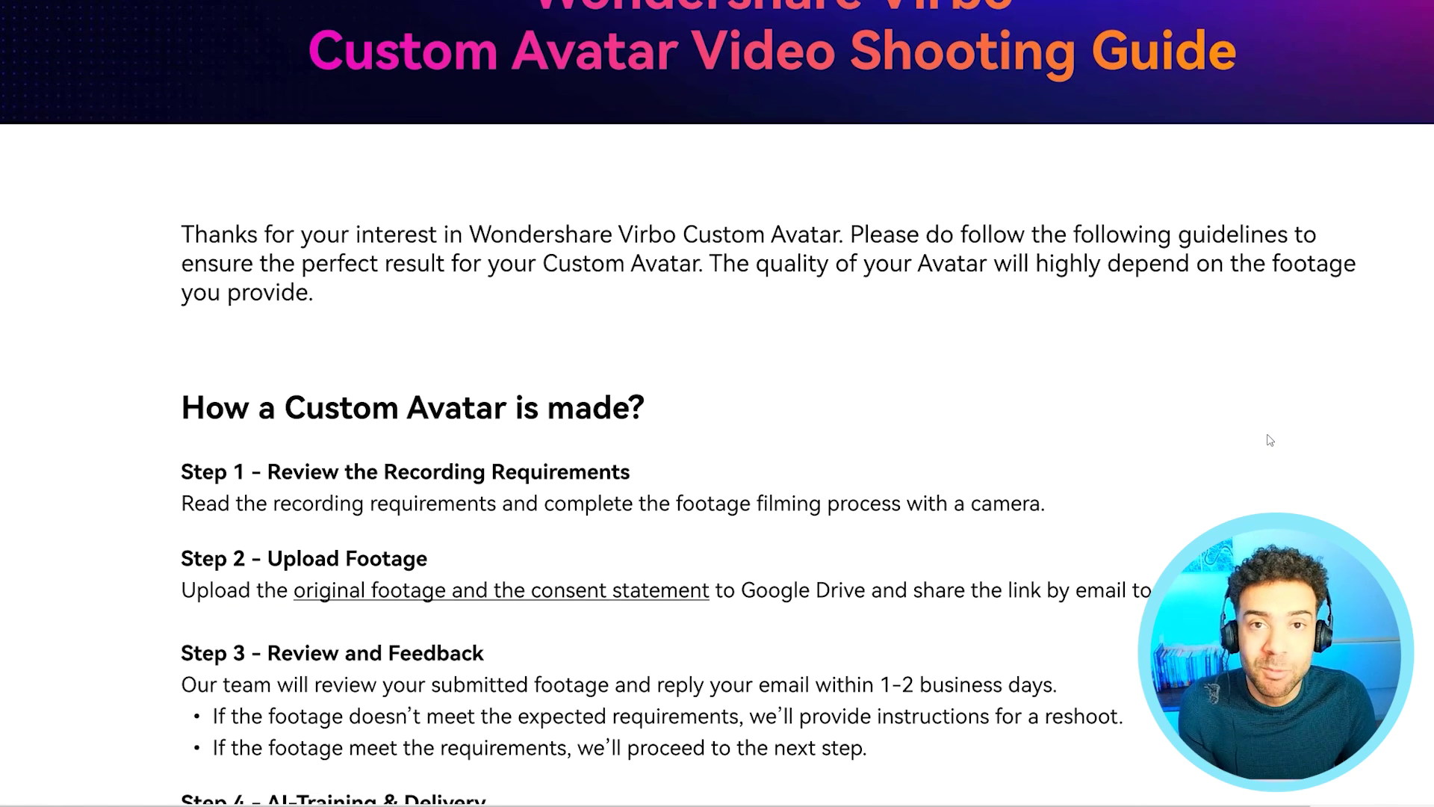
{"action": "scroll", "coordinate": [1270, 441], "scroll_direction": "down", "scroll_amount": 1}
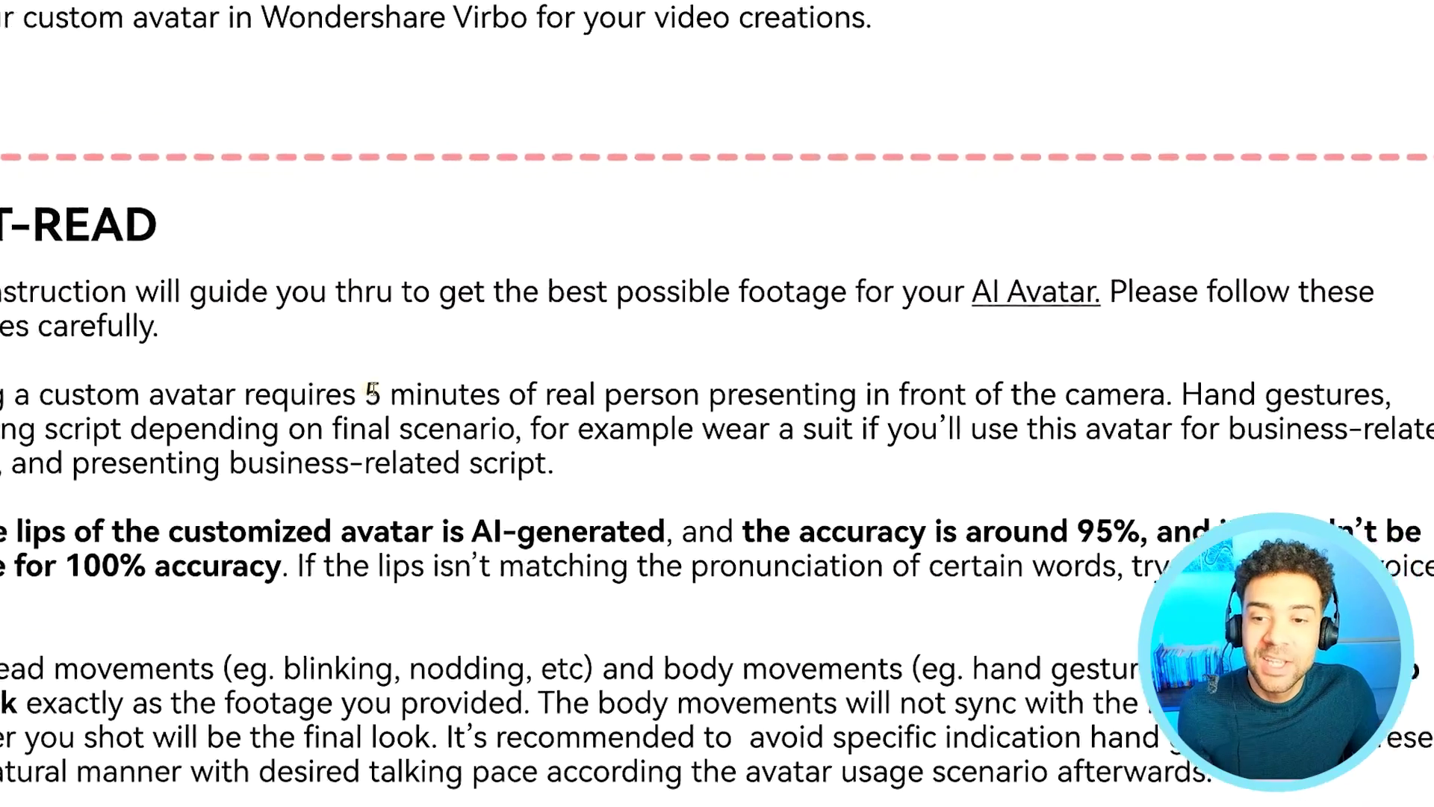
{"action": "left_click_drag", "start_coordinate": [235, 393], "coordinate": [1276, 404]}
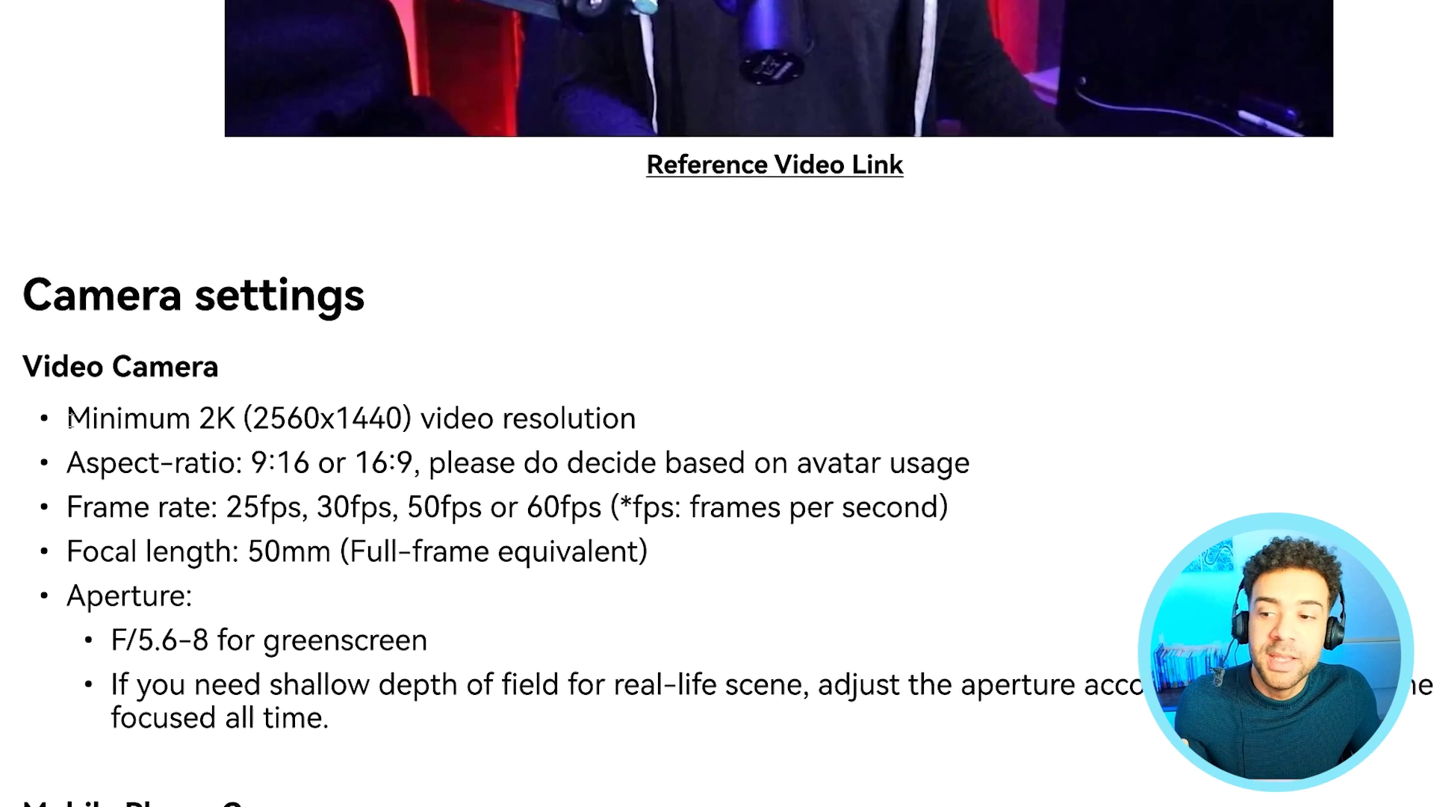
{"action": "left_click_drag", "start_coordinate": [97, 437], "coordinate": [958, 442]}
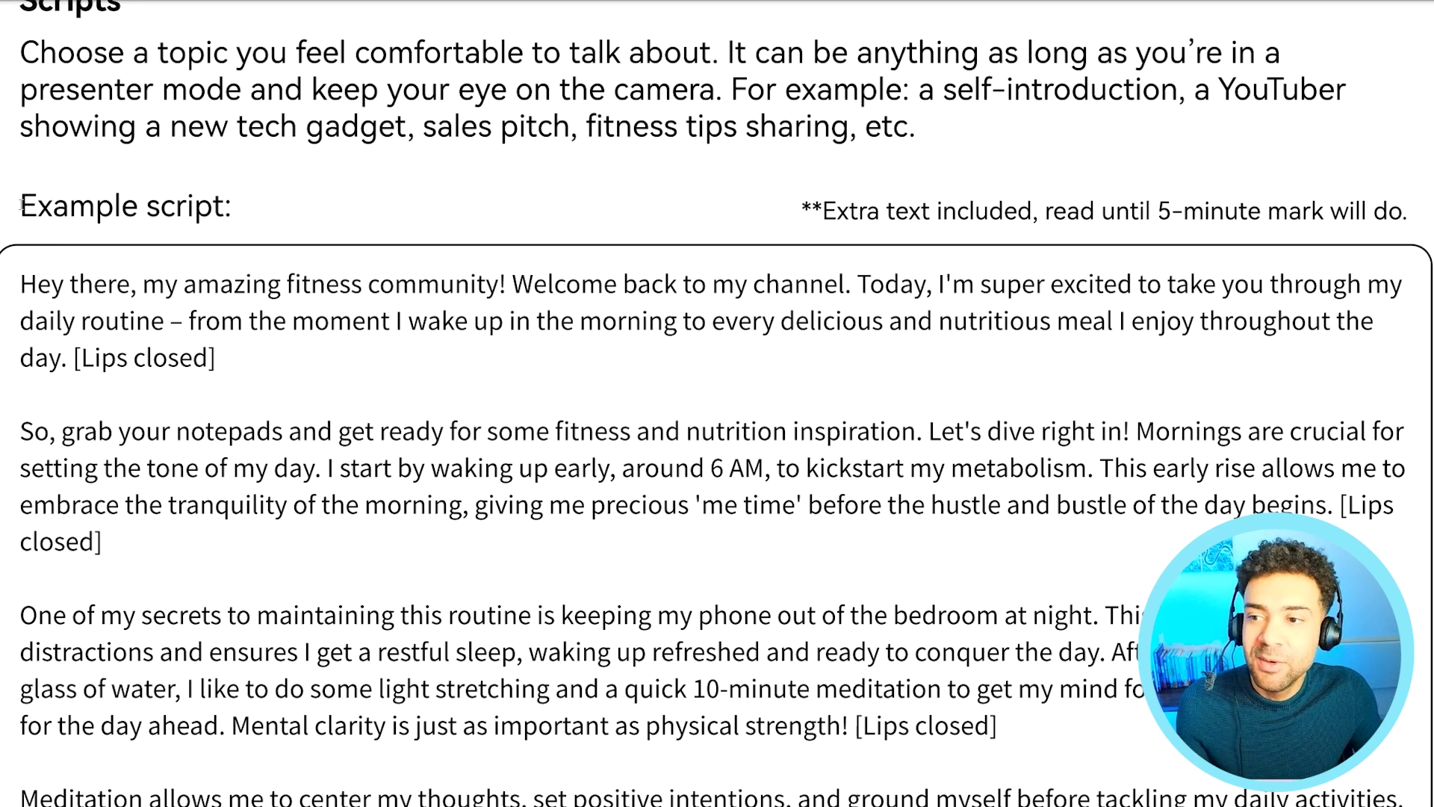
{"action": "left_click_drag", "start_coordinate": [20, 204], "coordinate": [251, 203]}
{"action": "left_click_drag", "start_coordinate": [27, 285], "coordinate": [612, 474]}
Highlight the consent statement to record and the address where footage is sent
{"action": "scroll", "coordinate": [594, 364], "scroll_direction": "down", "scroll_amount": 1}
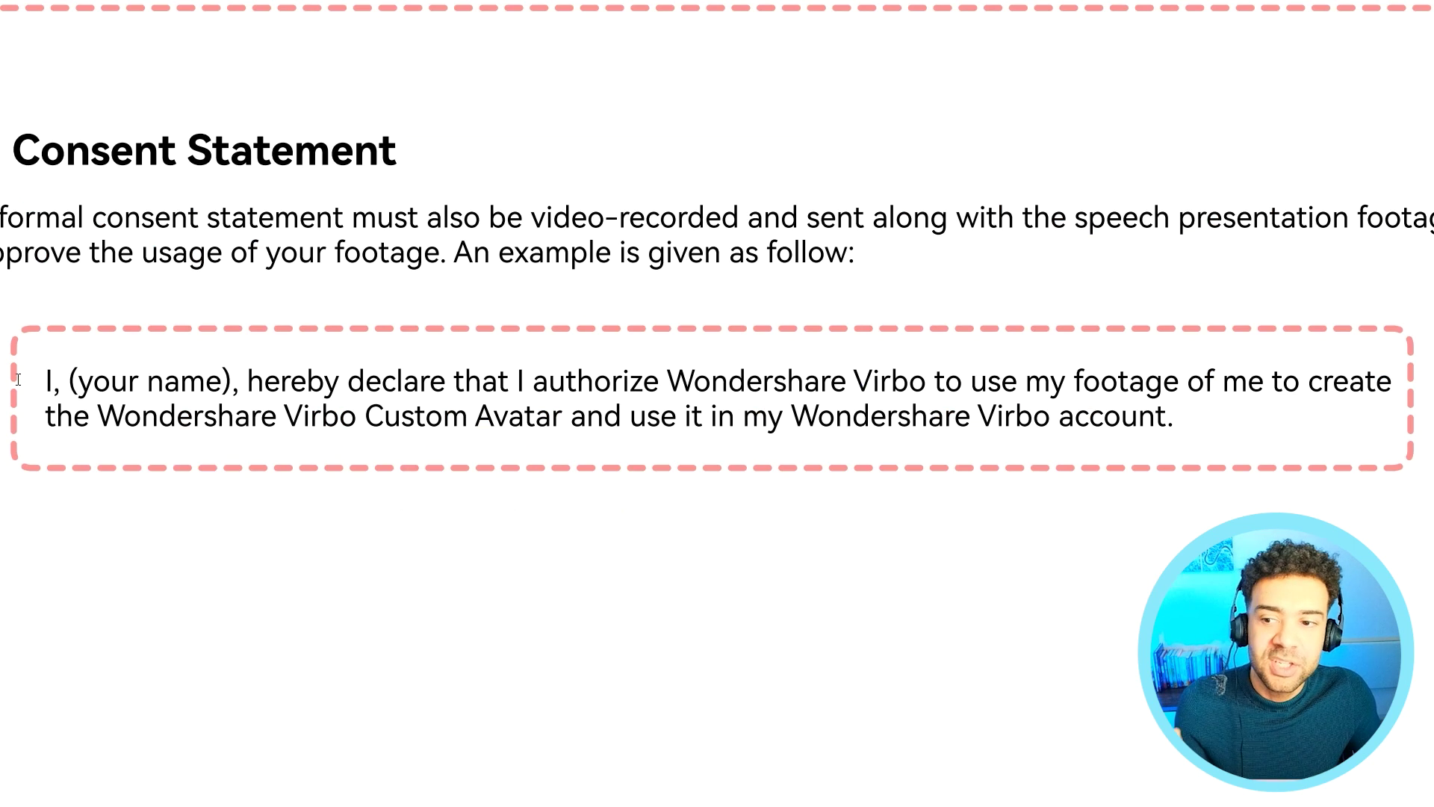
{"action": "left_click_drag", "start_coordinate": [36, 375], "coordinate": [1200, 423]}
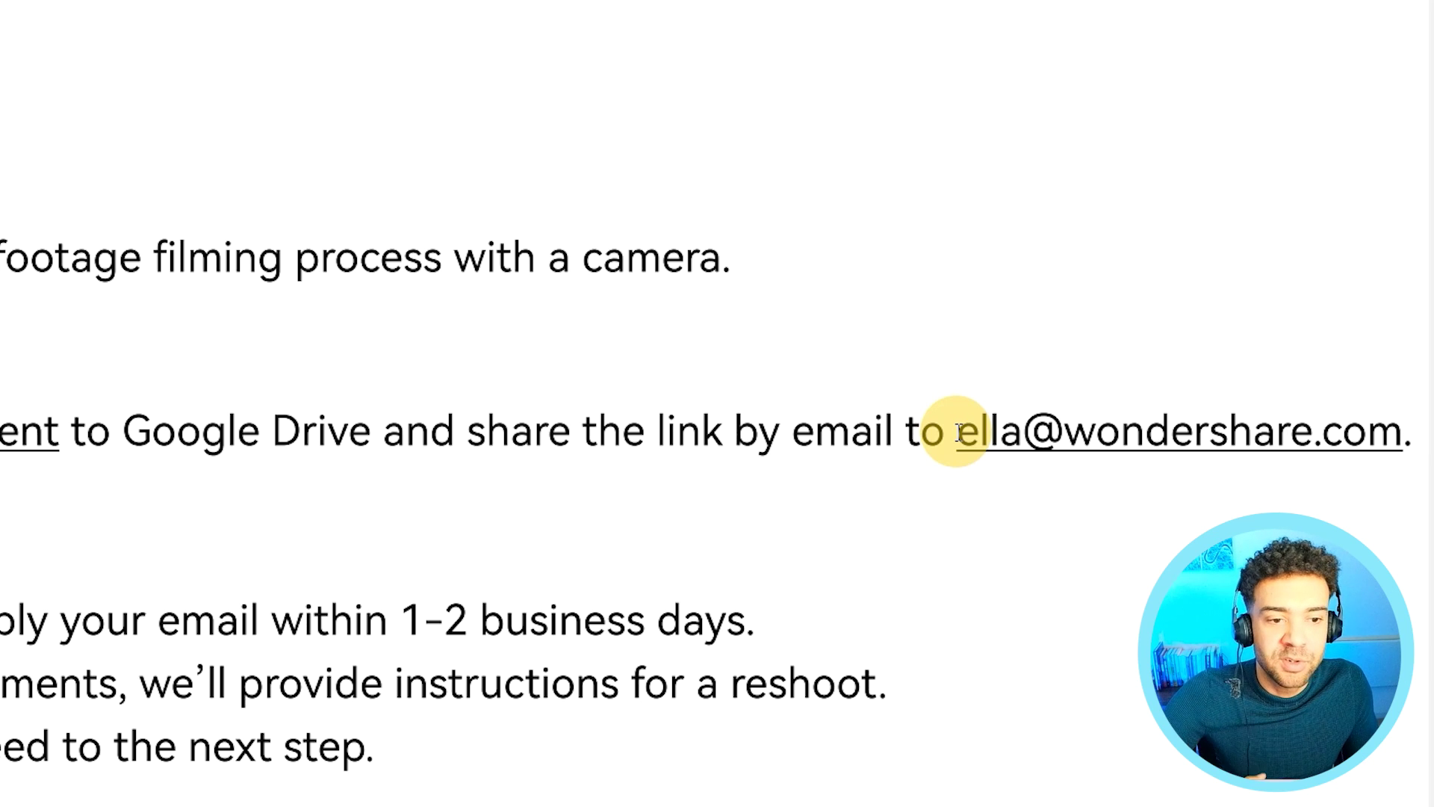
{"action": "left_click_drag", "start_coordinate": [960, 431], "coordinate": [1396, 437]}
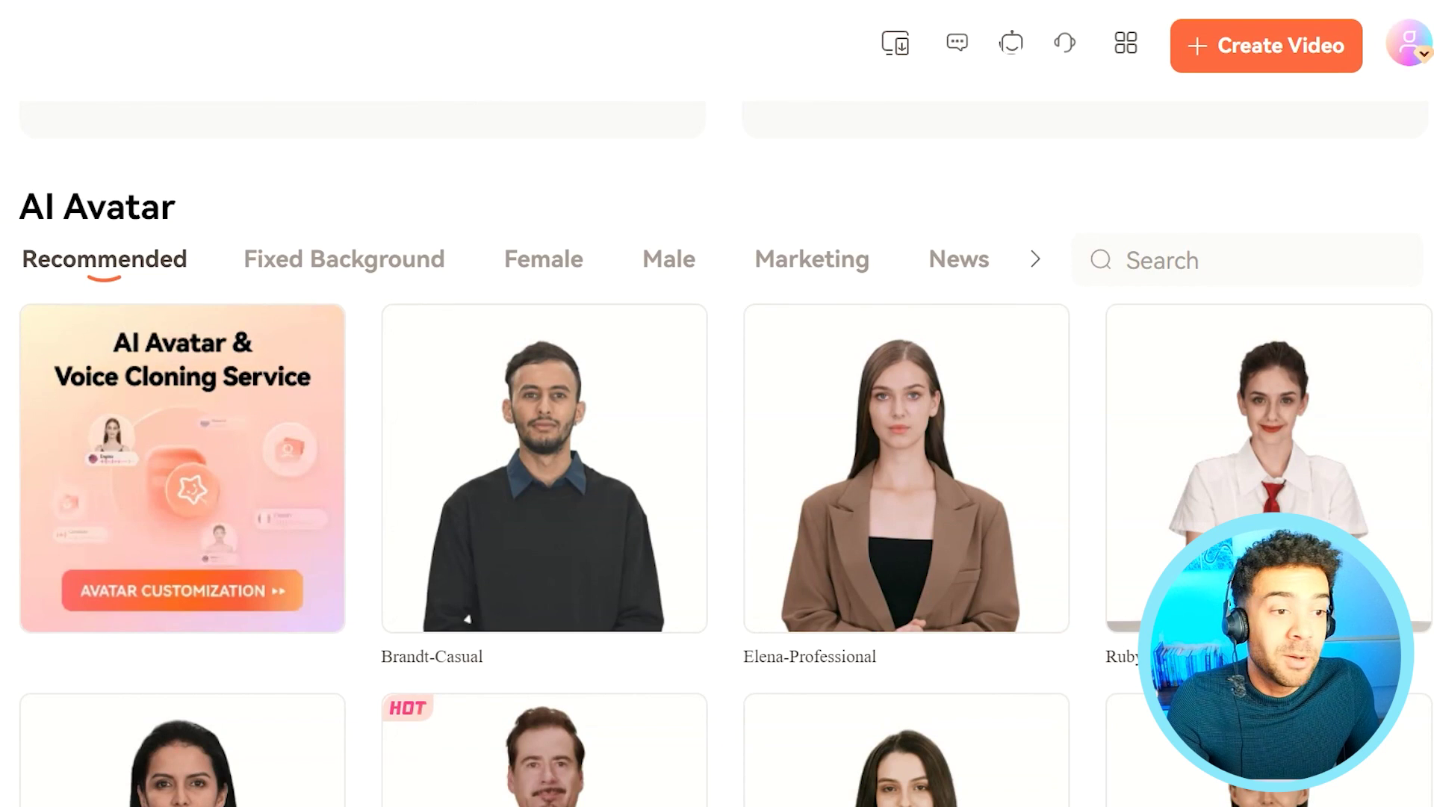
Start a new AI avatar video from the top of Home and select the stock presenter
{"action": "scroll", "coordinate": [466, 618], "scroll_direction": "up", "scroll_amount": 3}
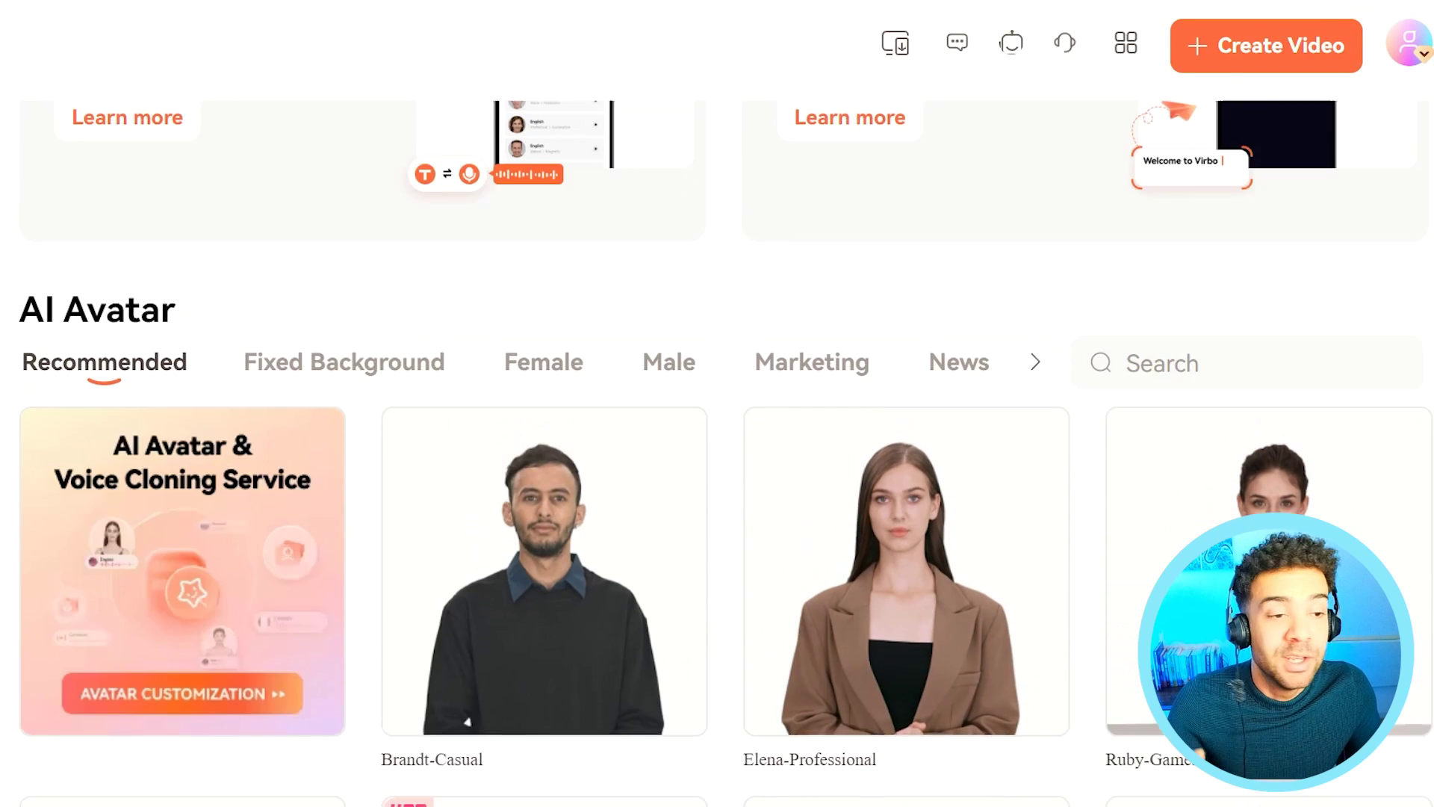
{"action": "scroll", "coordinate": [466, 618], "scroll_direction": "up", "scroll_amount": 5}
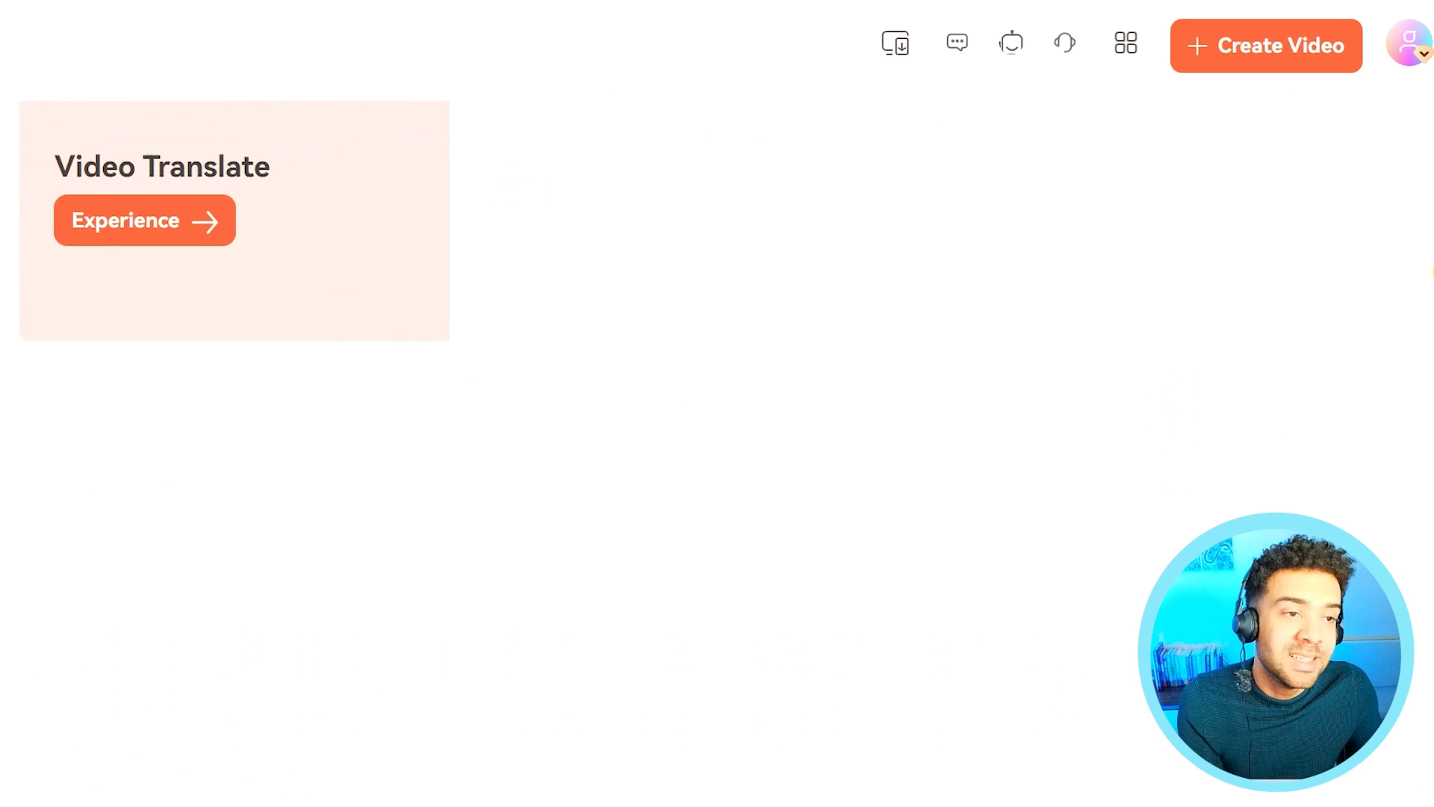
{"action": "scroll", "coordinate": [717, 448], "scroll_direction": "up", "scroll_amount": 3}
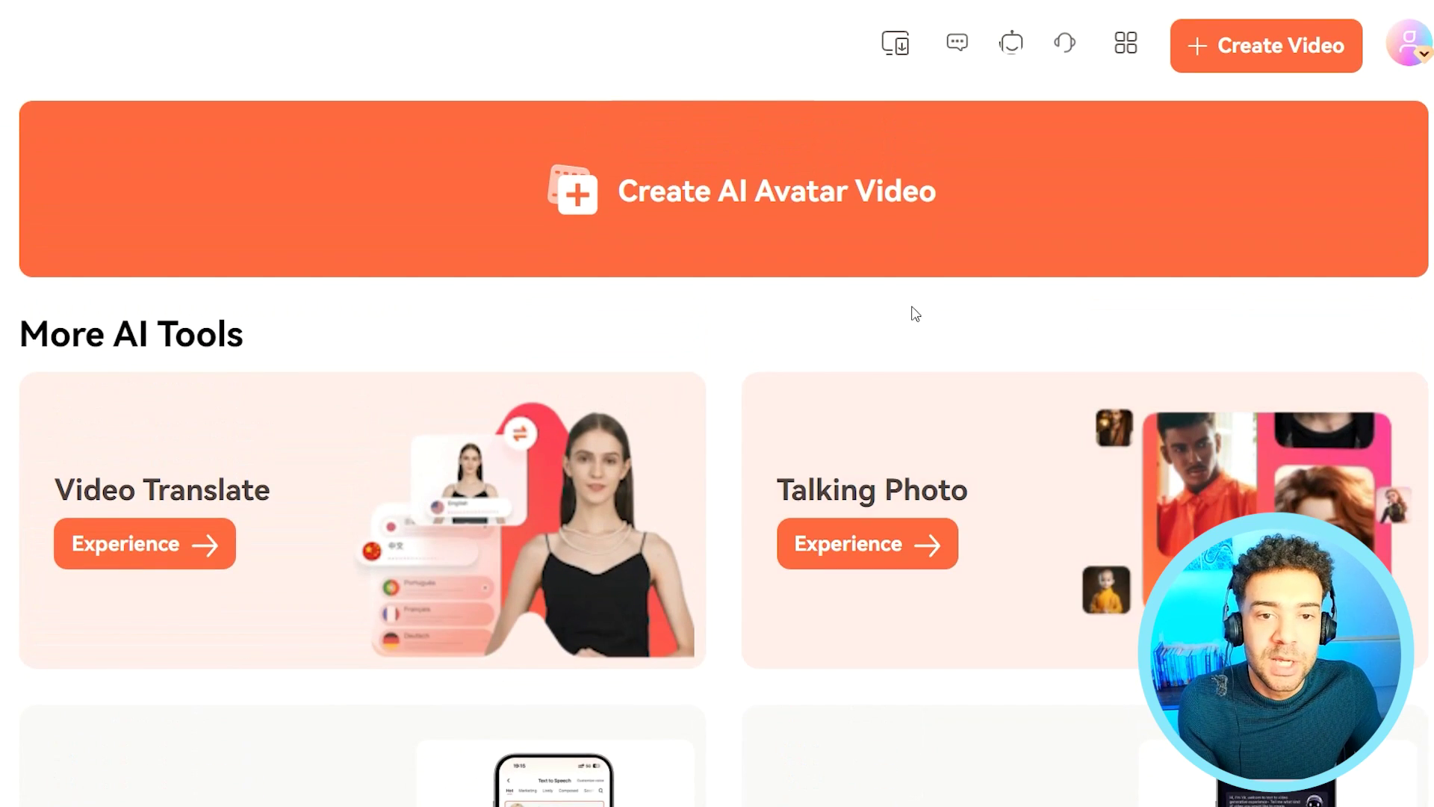
{"action": "left_click", "coordinate": [756, 213]}
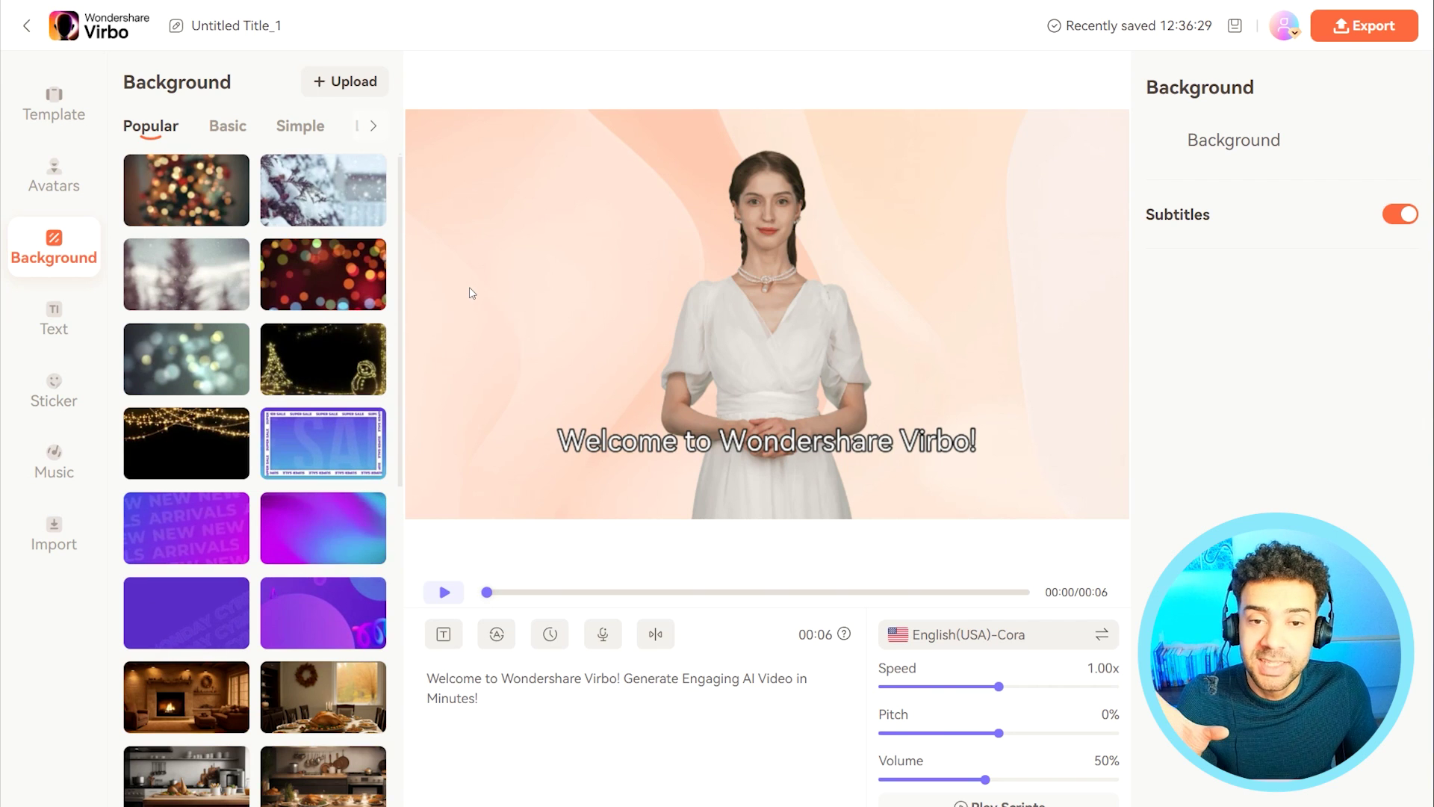
{"action": "left_click", "coordinate": [802, 312]}
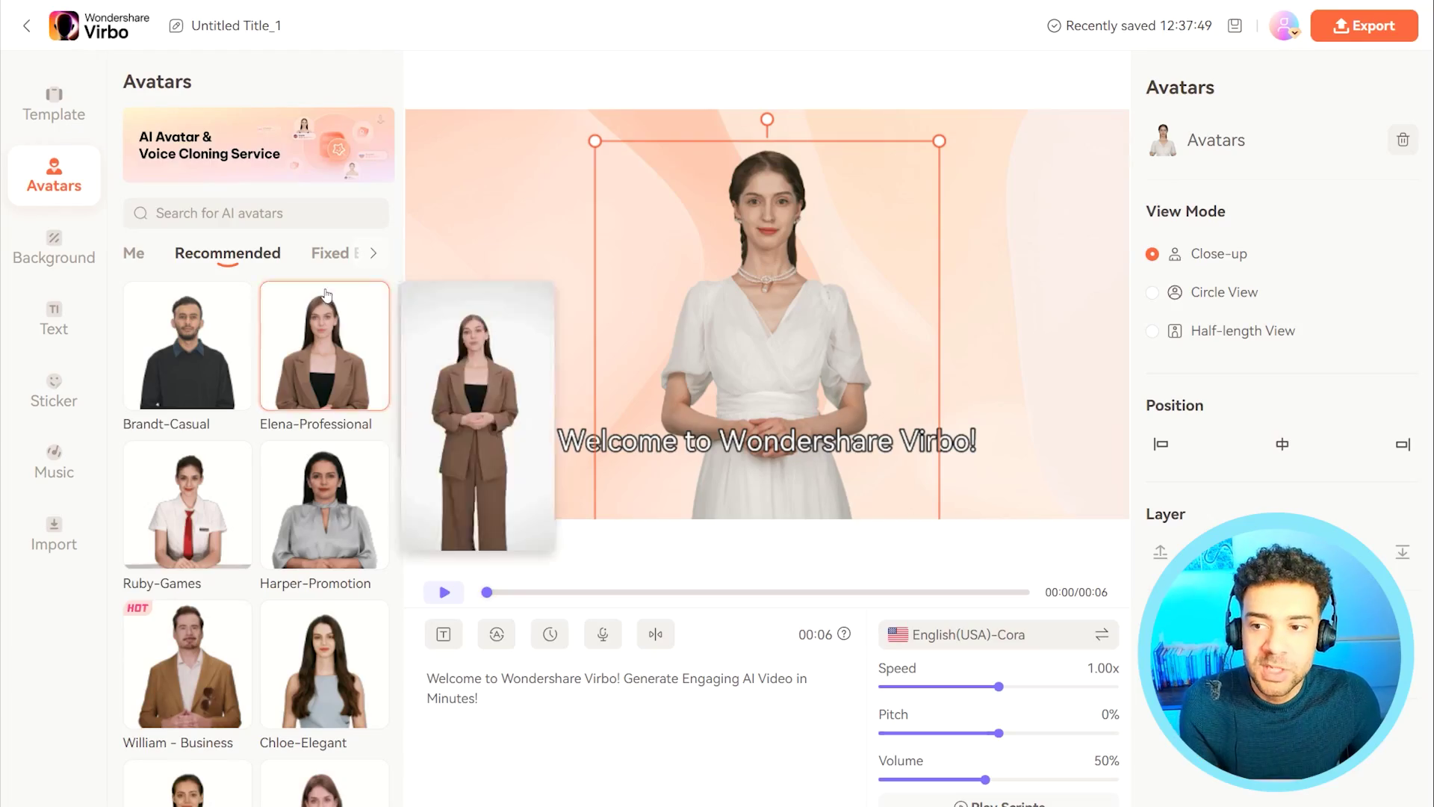
Swap the presenter for your own cloned avatar from the Me tab, enlarged to fill the frame
{"action": "mouse_move", "coordinate": [176, 290]}
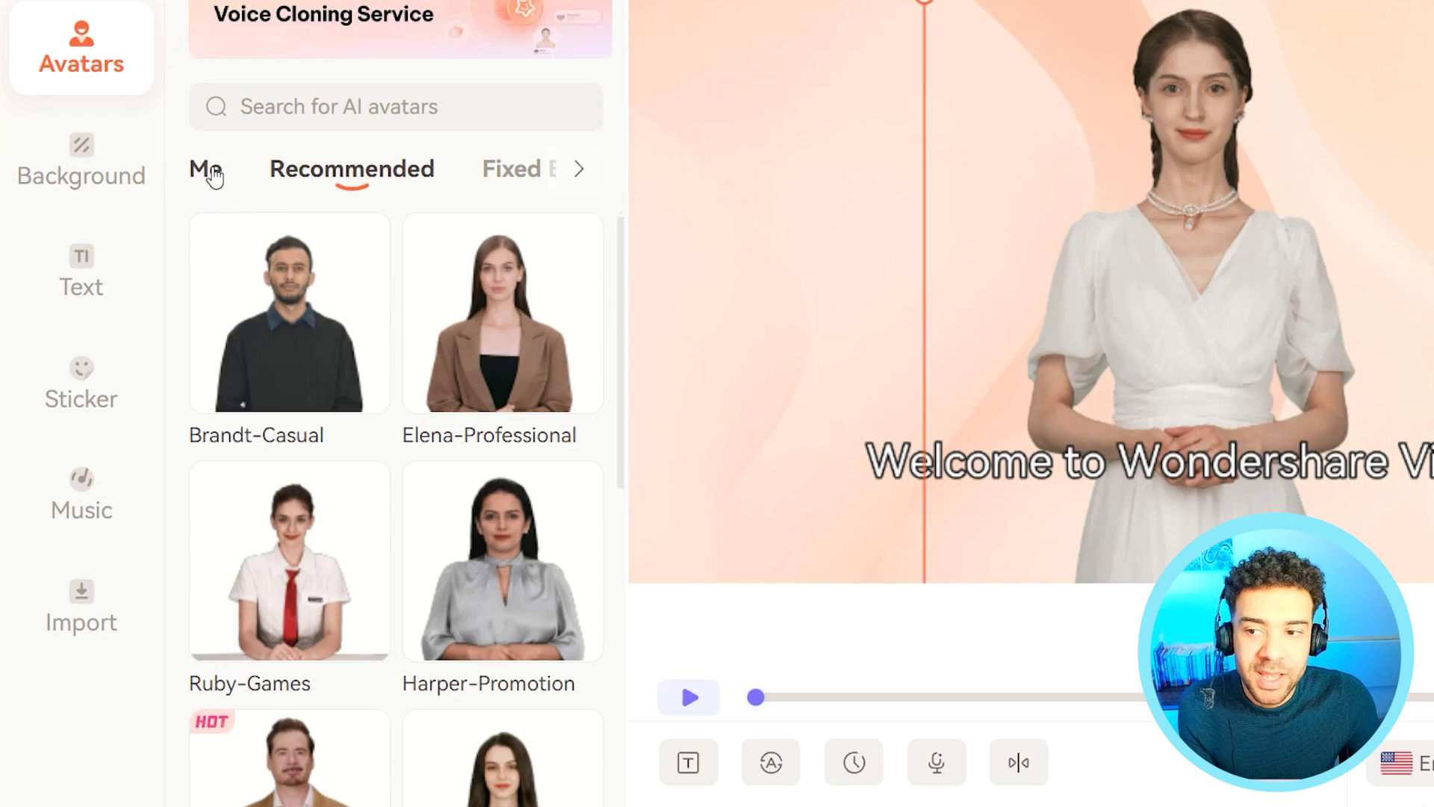
{"action": "left_click", "coordinate": [206, 179]}
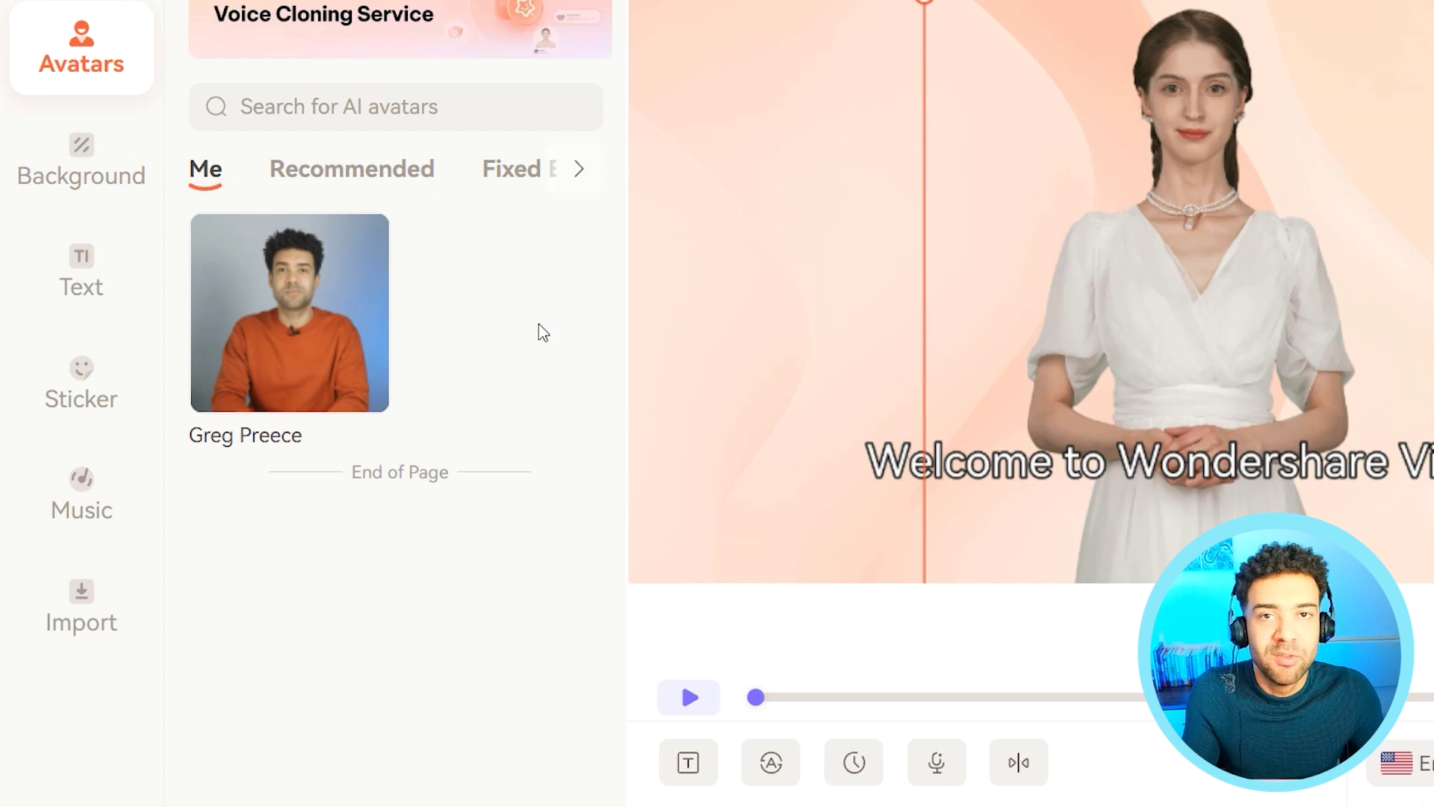
{"action": "mouse_move", "coordinate": [285, 381]}
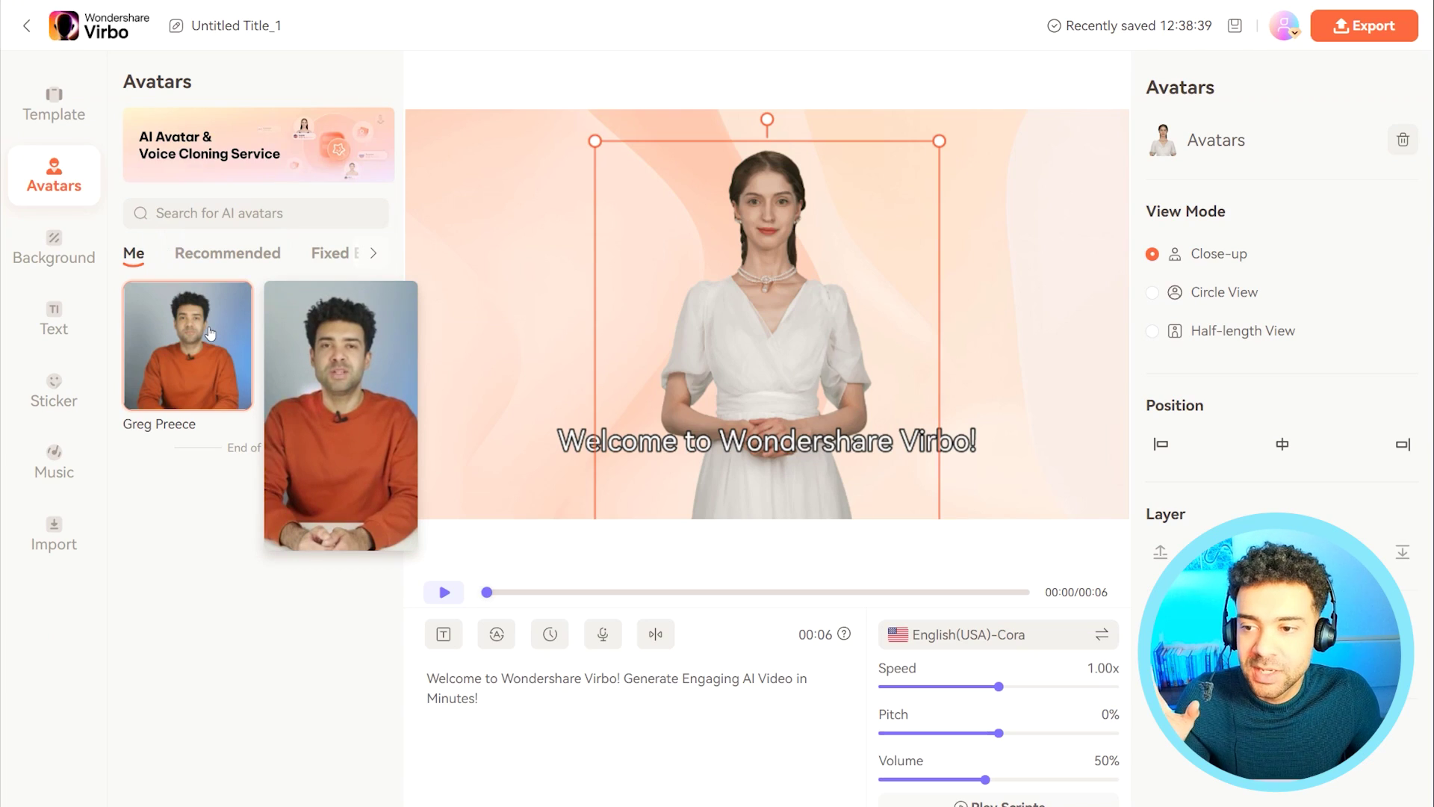
{"action": "left_click", "coordinate": [210, 333]}
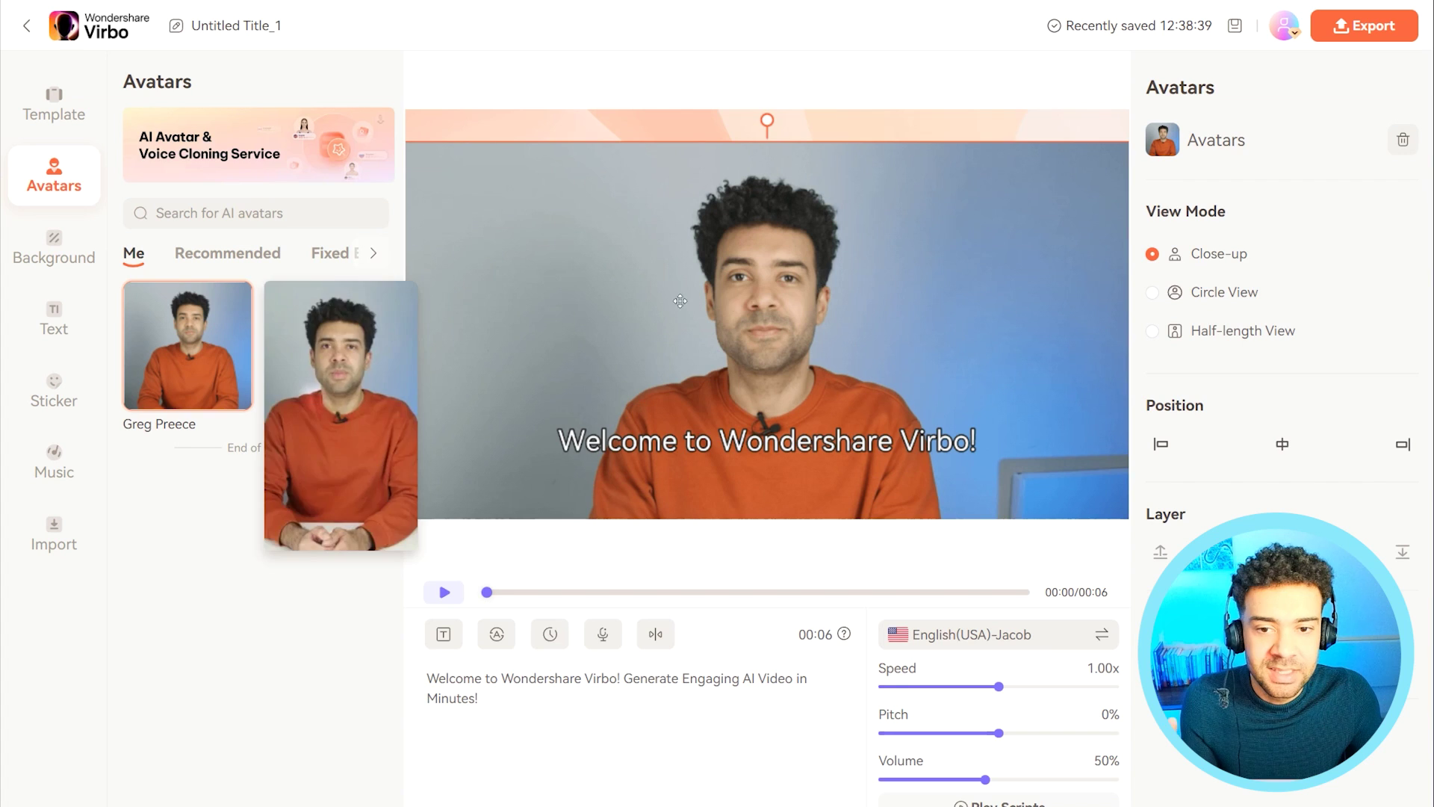
{"action": "left_click_drag", "start_coordinate": [736, 293], "coordinate": [586, 193]}
{"action": "left_click_drag", "start_coordinate": [1121, 515], "coordinate": [1128, 519]}
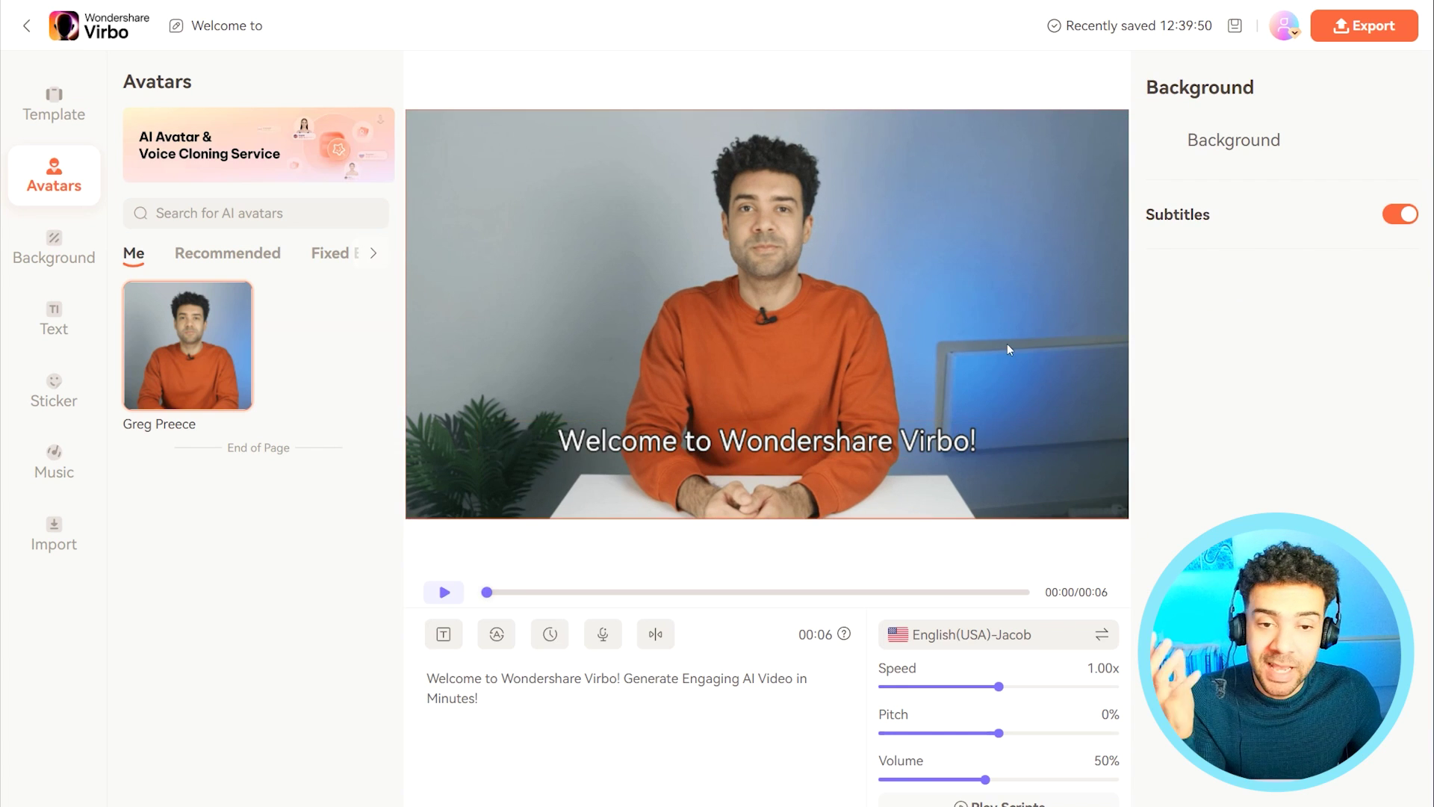
{"action": "left_click", "coordinate": [916, 297]}
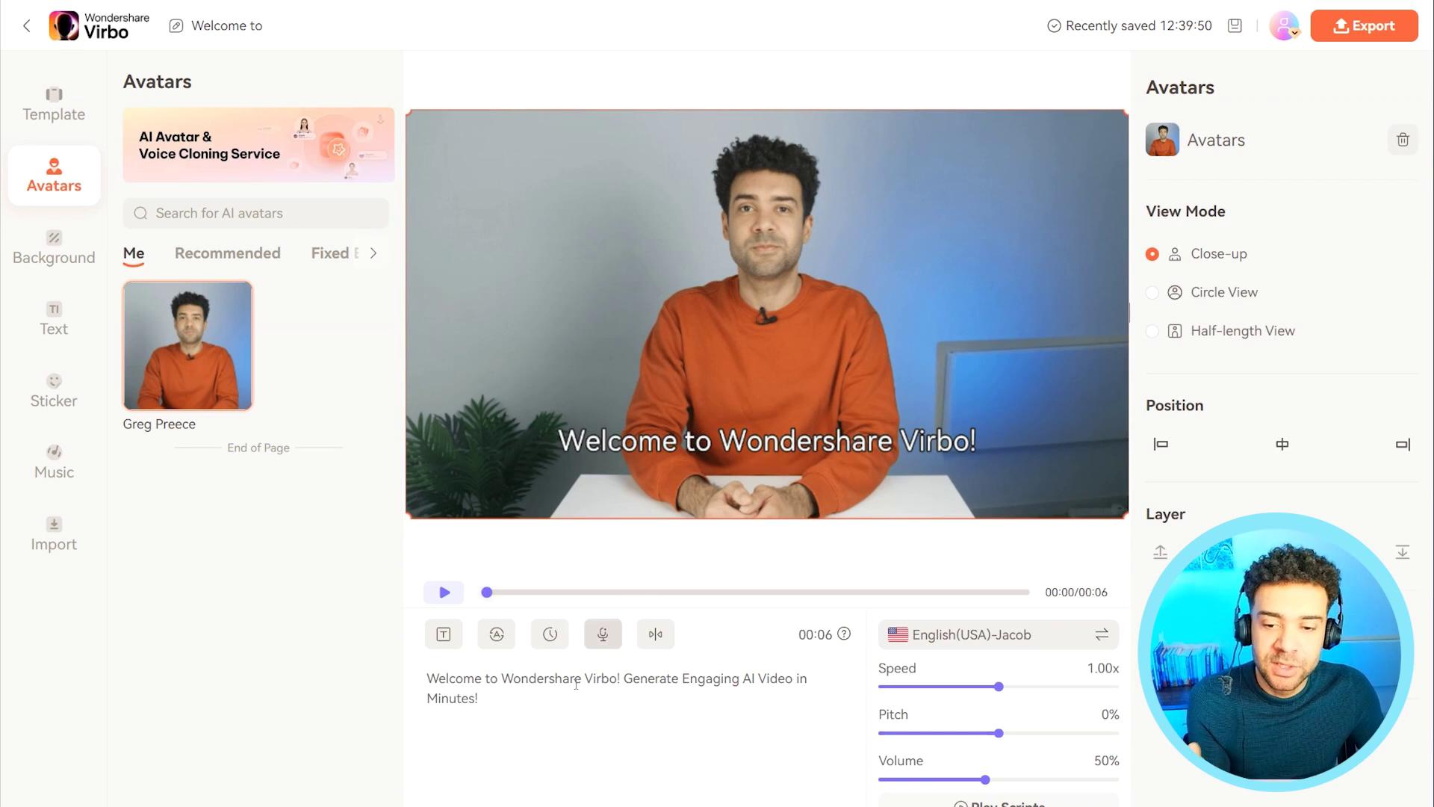
{"action": "left_click_drag", "start_coordinate": [524, 702], "coordinate": [416, 678]}
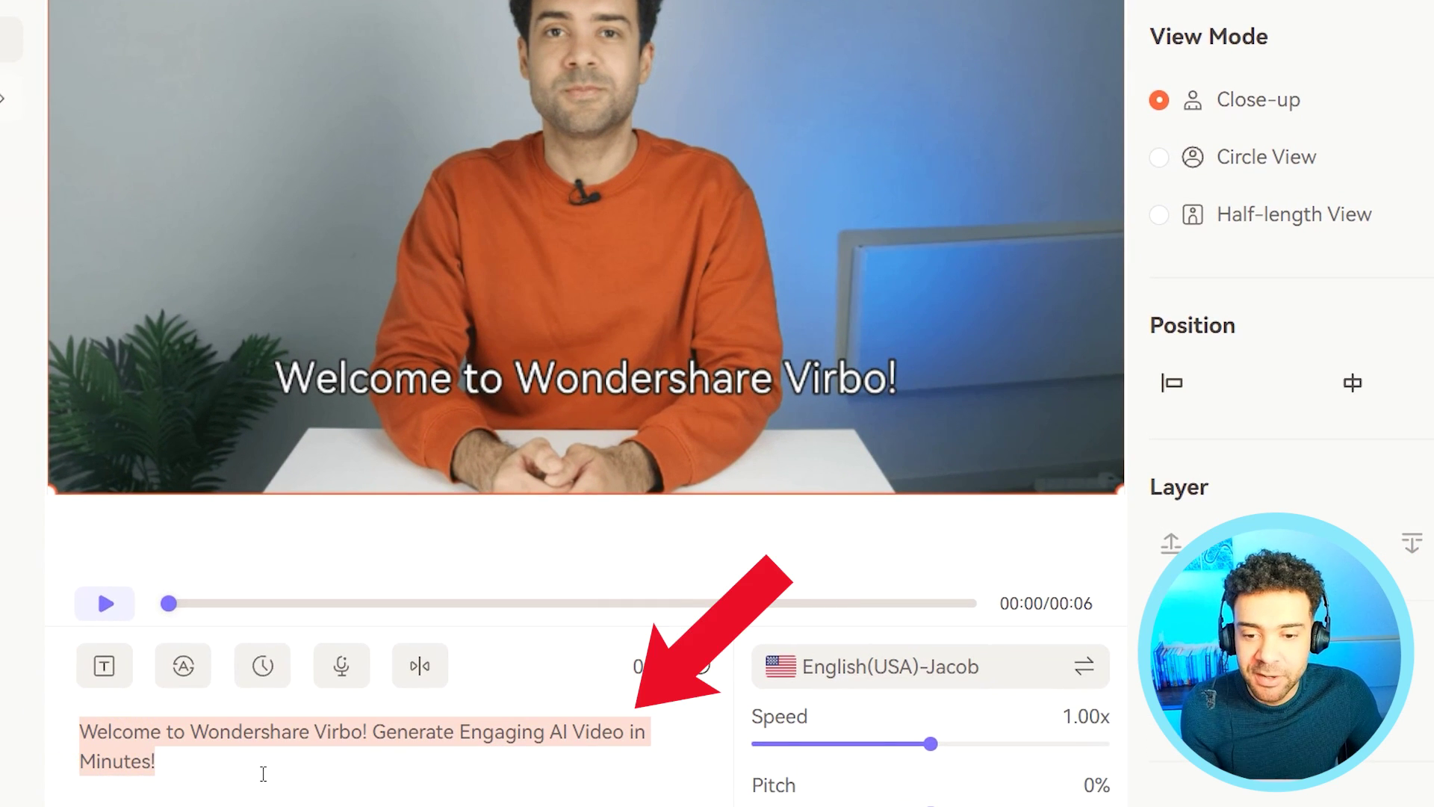
{"action": "left_click", "coordinate": [97, 608]}
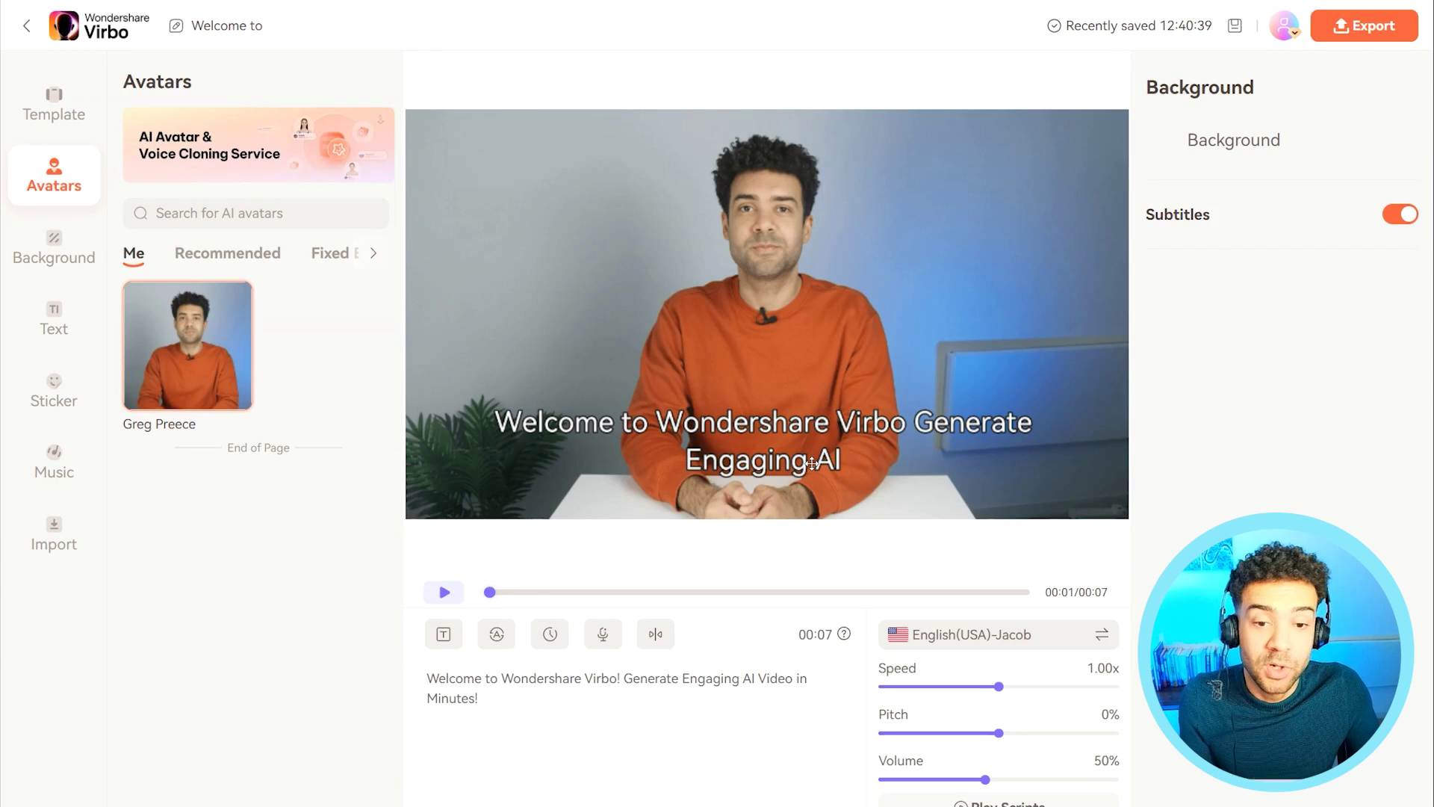
{"action": "left_click", "coordinate": [813, 463]}
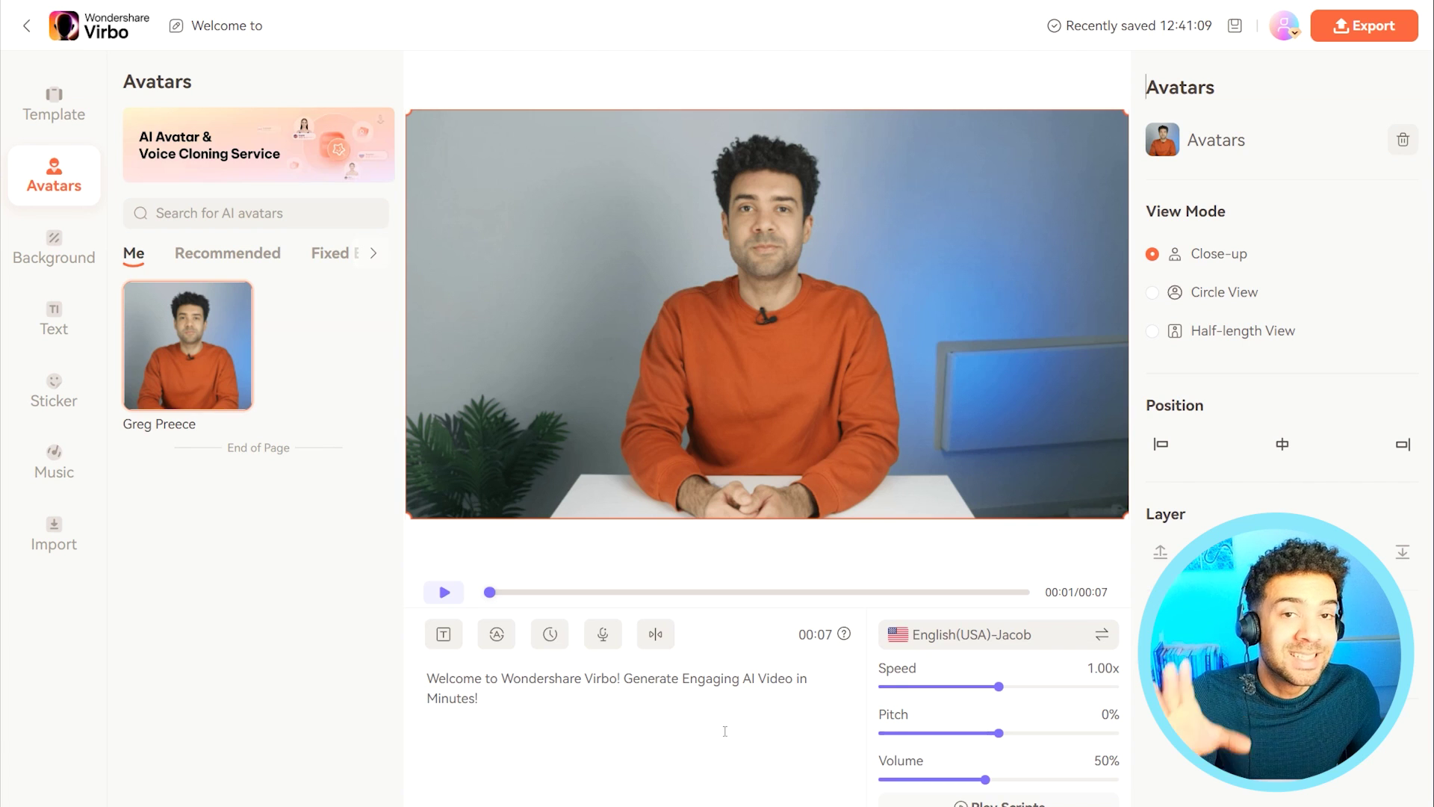
Change the script's voiceover from English(USA)-Jacob to English(USA)-Soda
{"action": "left_click", "coordinate": [1016, 639]}
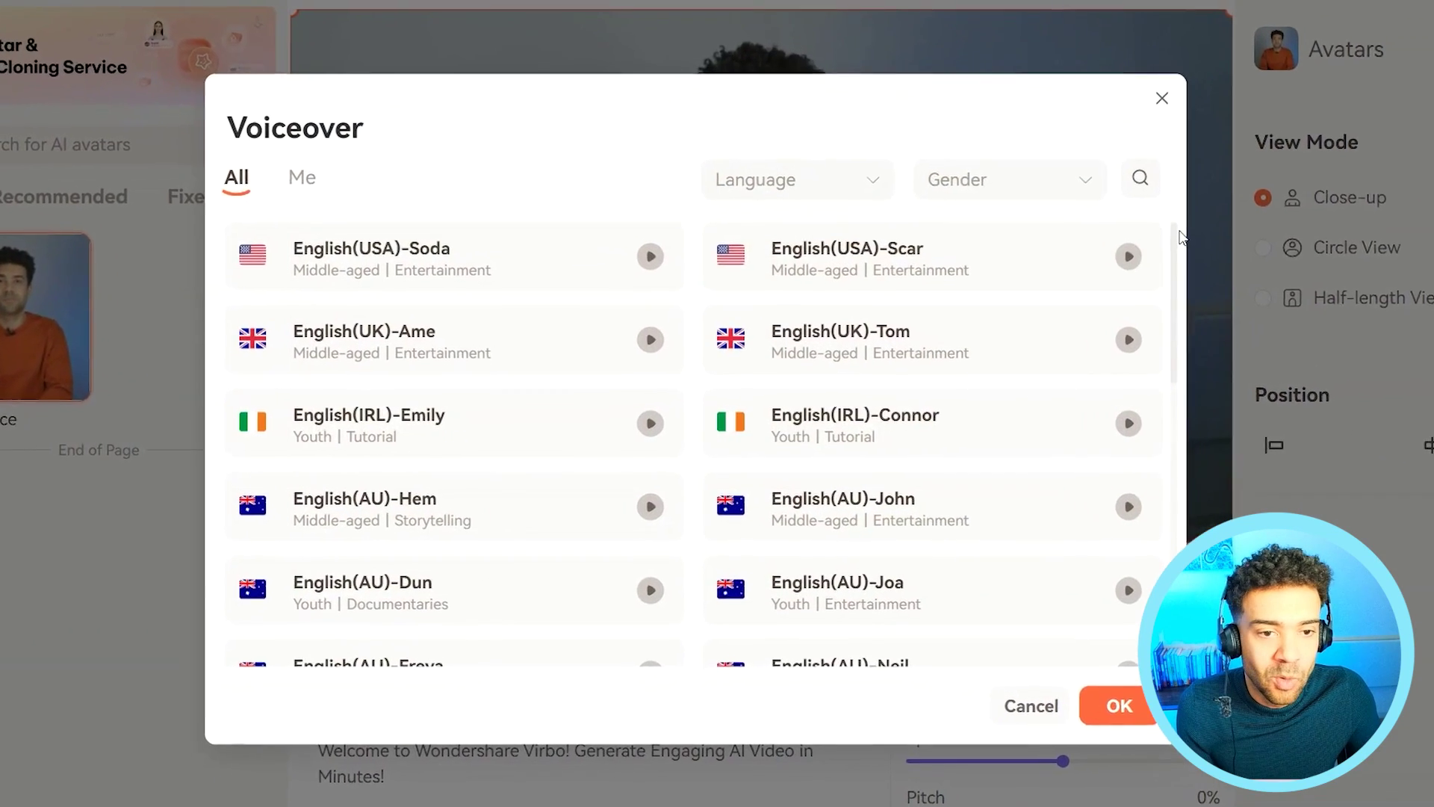
{"action": "left_click_drag", "start_coordinate": [1089, 292], "coordinate": [1089, 319]}
{"action": "left_click_drag", "start_coordinate": [1226, 266], "coordinate": [1225, 504]}
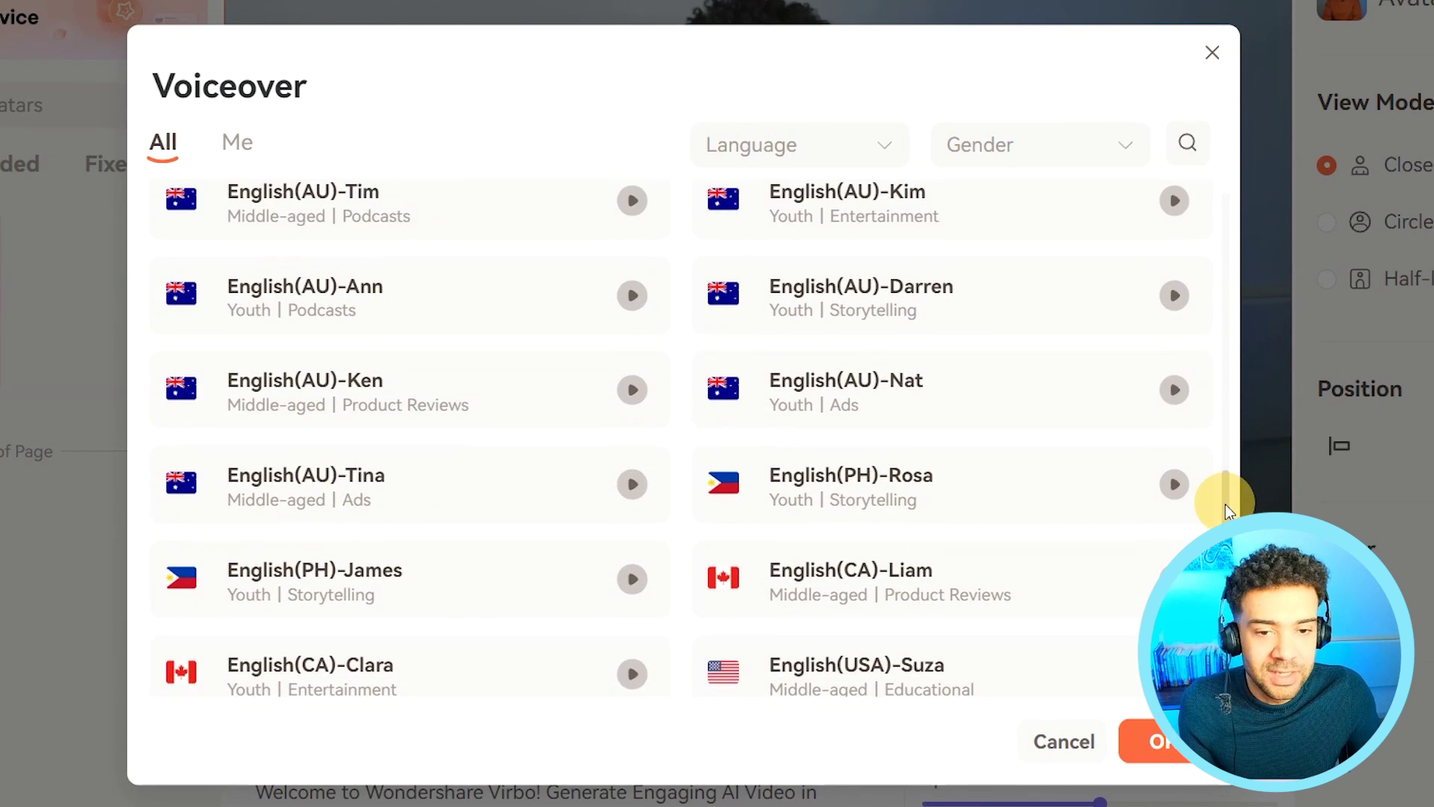
{"action": "scroll", "coordinate": [680, 437], "scroll_direction": "down", "scroll_amount": 5}
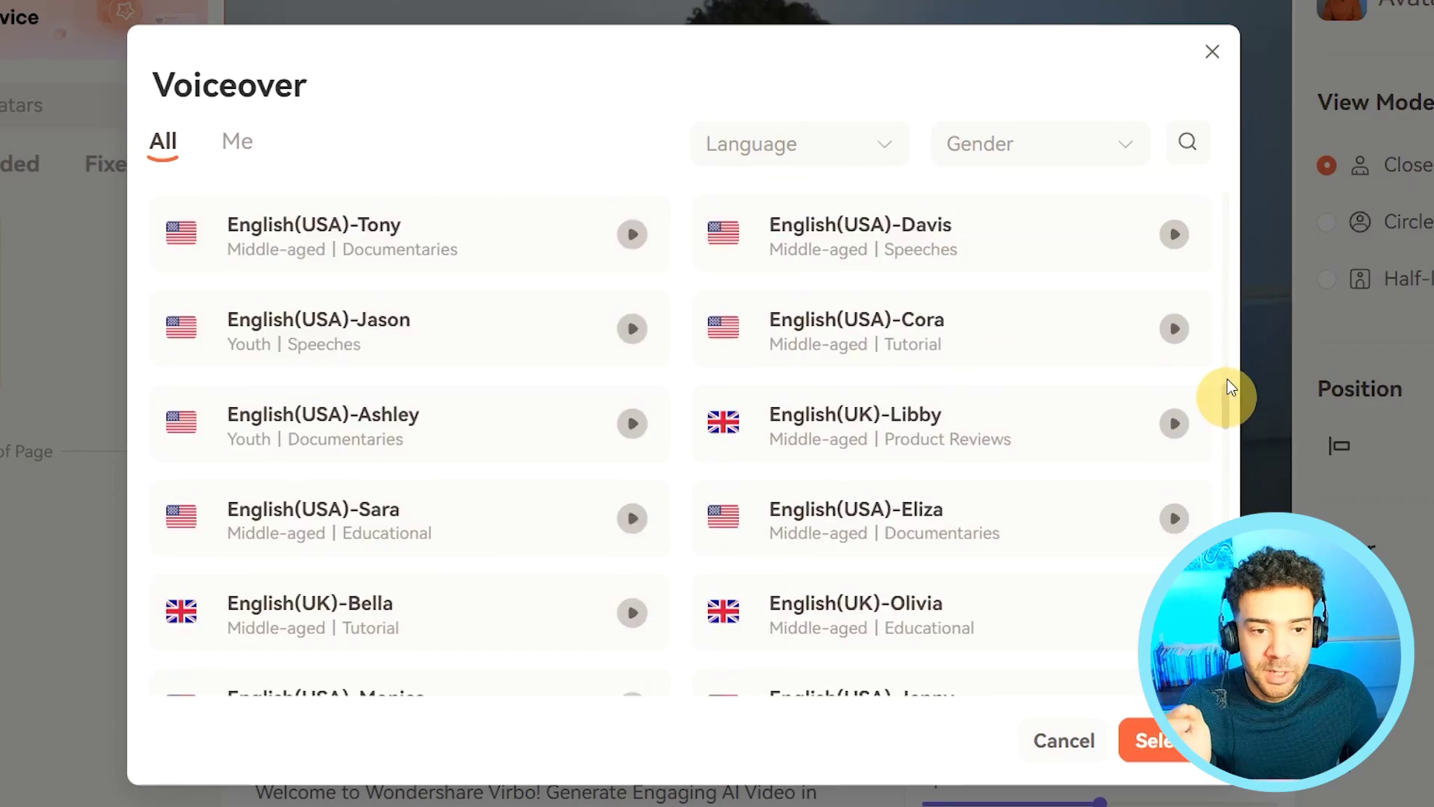
{"action": "left_click_drag", "start_coordinate": [1230, 386], "coordinate": [1210, 160]}
{"action": "left_click", "coordinate": [464, 230]}
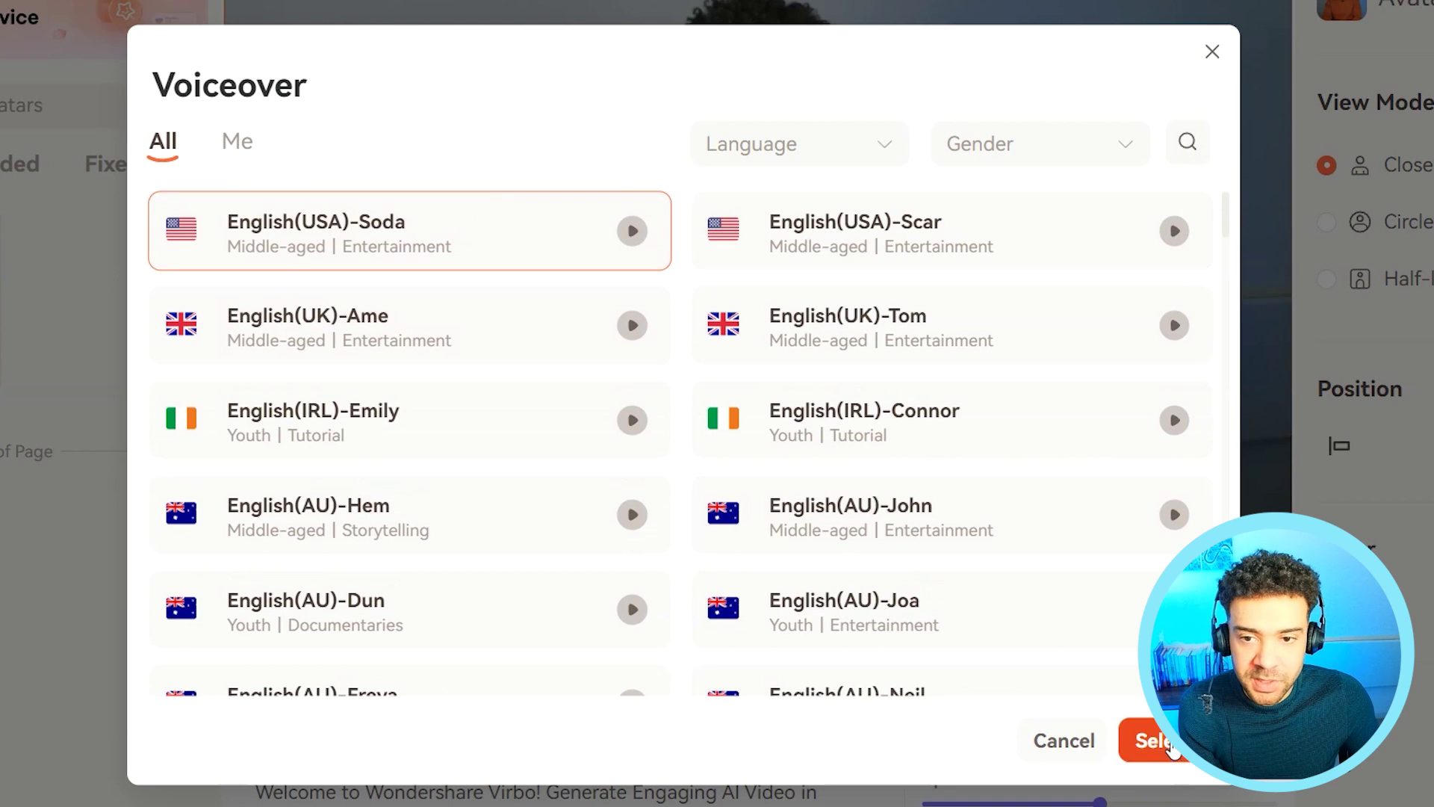
{"action": "left_click", "coordinate": [313, 702]}
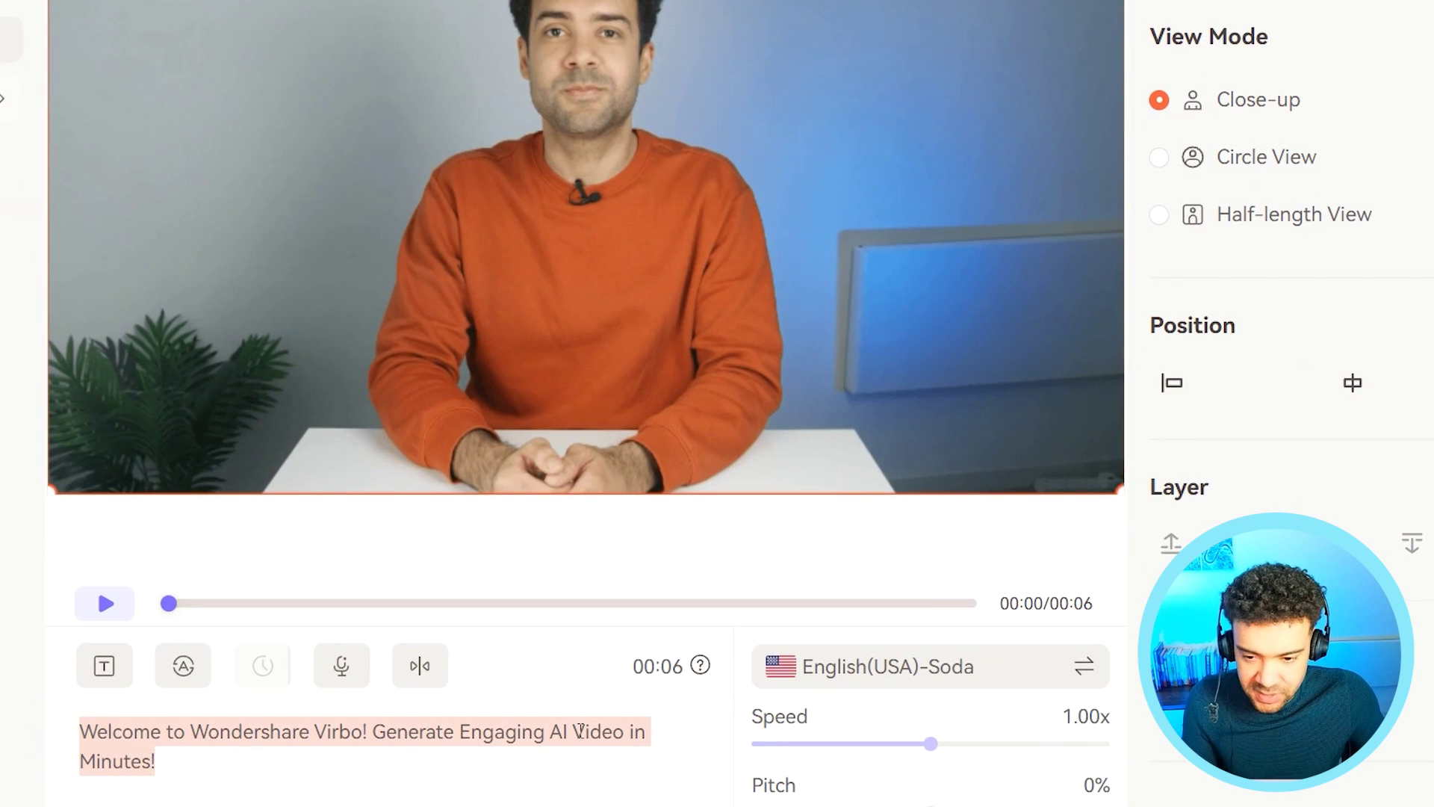
Paste the new AI clone paragraph as the script and browse the background Music library
{"action": "type", "text": "This is my AI clone, that’s been made to look, and talk just like me, and could save me from thousands of hours of shooting videos myself in the future"}
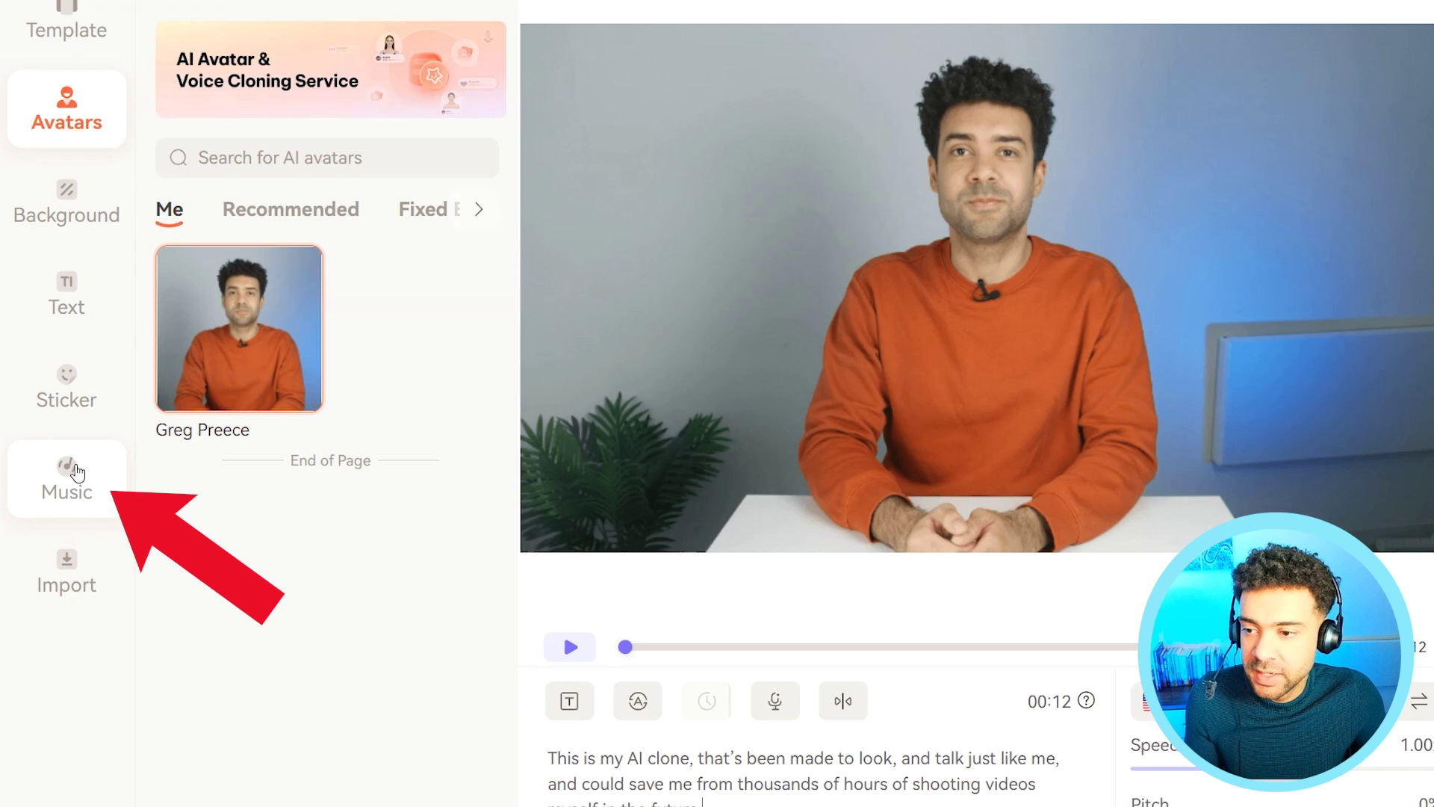
{"action": "left_click", "coordinate": [75, 472]}
{"action": "left_click_drag", "start_coordinate": [514, 105], "coordinate": [509, 434]}
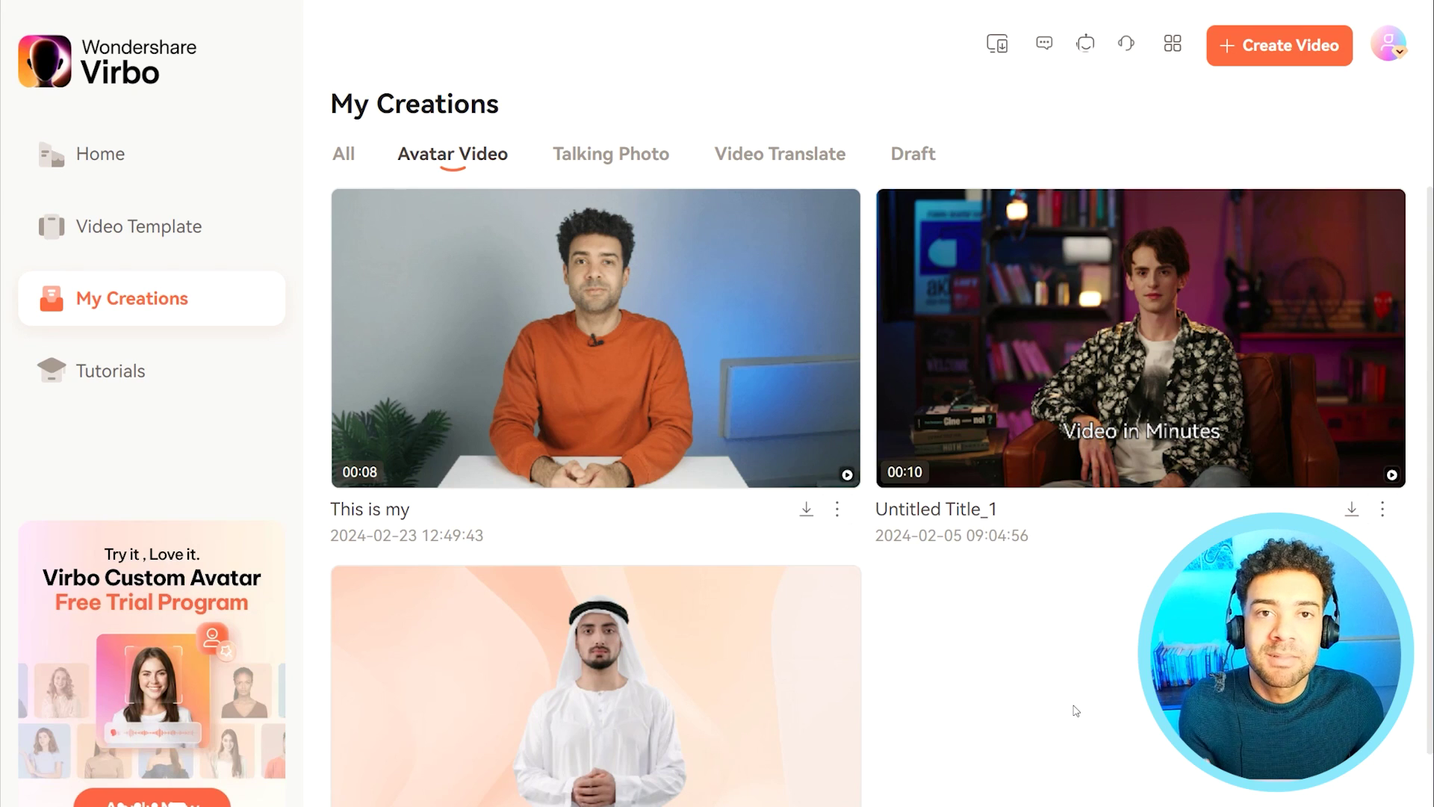
Open the exported 'This is my' video from My Creations and play it
{"action": "mouse_move", "coordinate": [770, 371]}
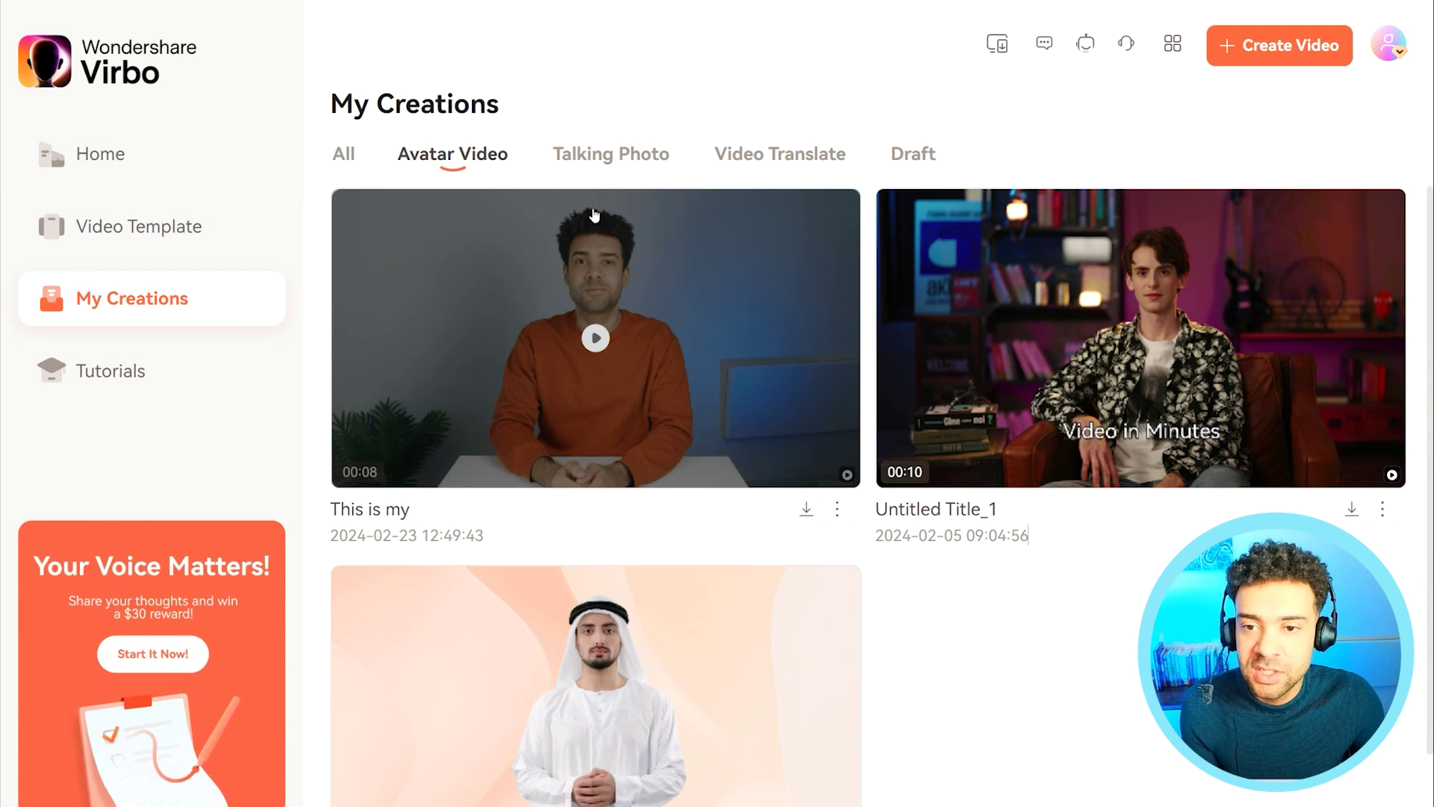
{"action": "left_click", "coordinate": [706, 377]}
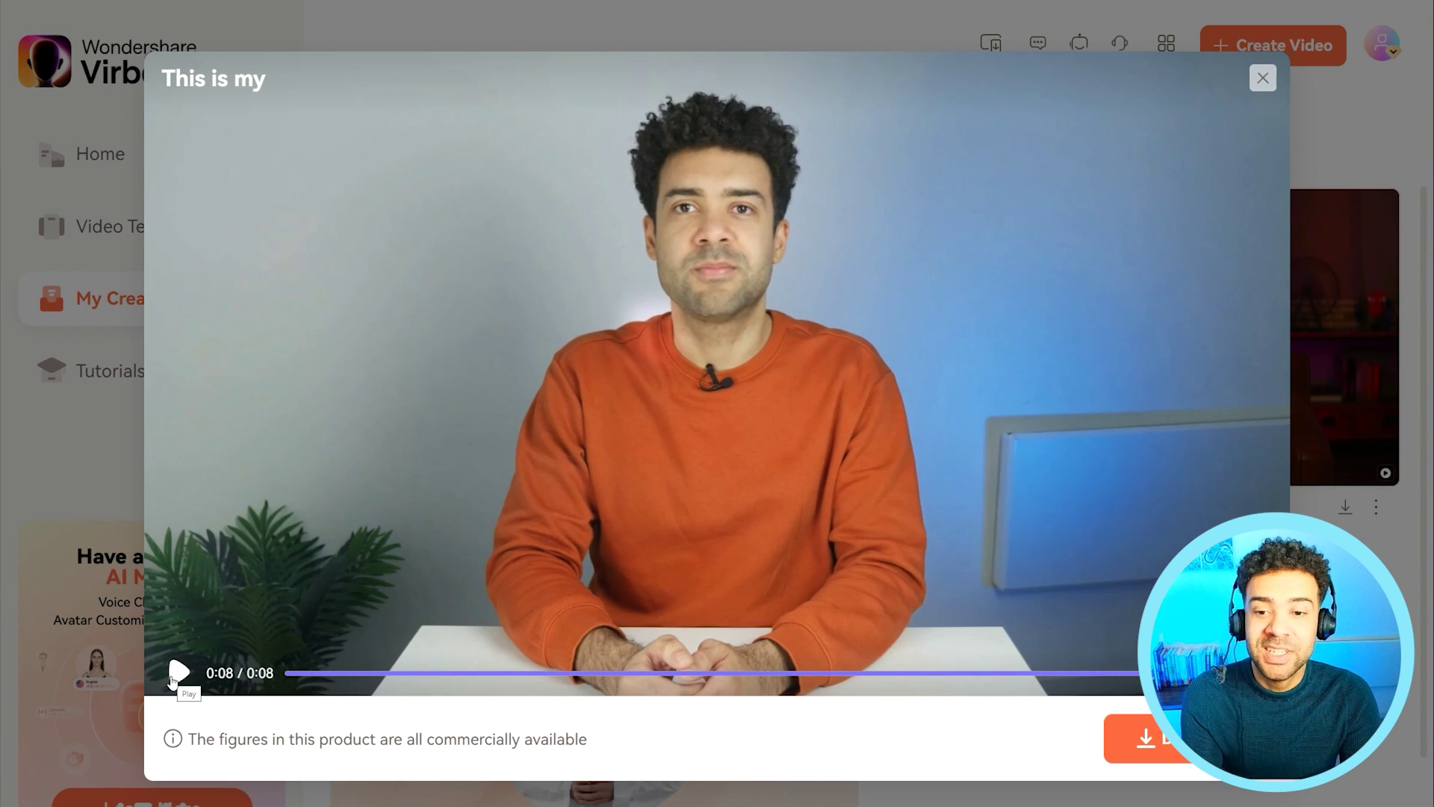
Replay the 'This is my' preview from the start, then close the player
{"action": "left_click", "coordinate": [178, 672]}
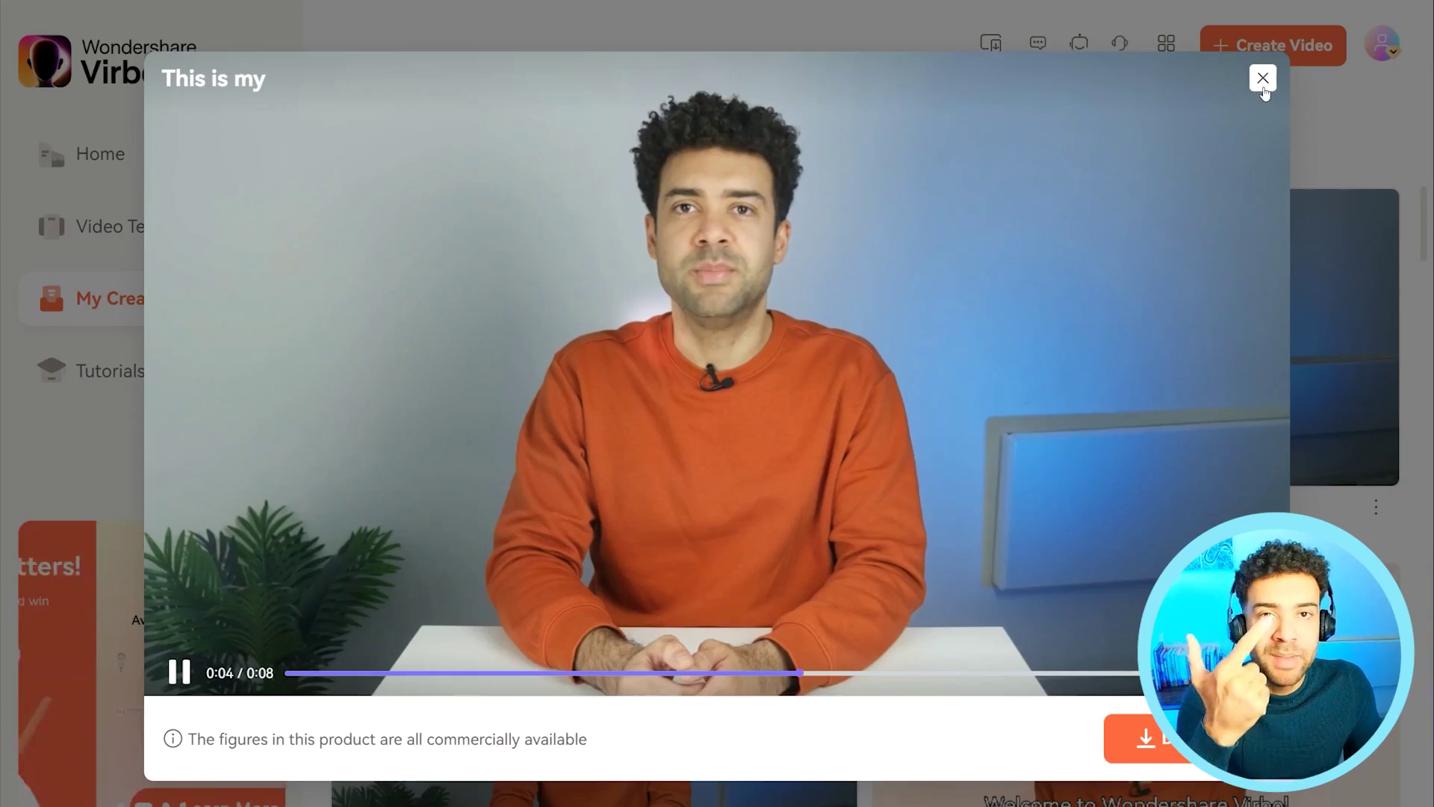
{"action": "left_click", "coordinate": [1262, 79]}
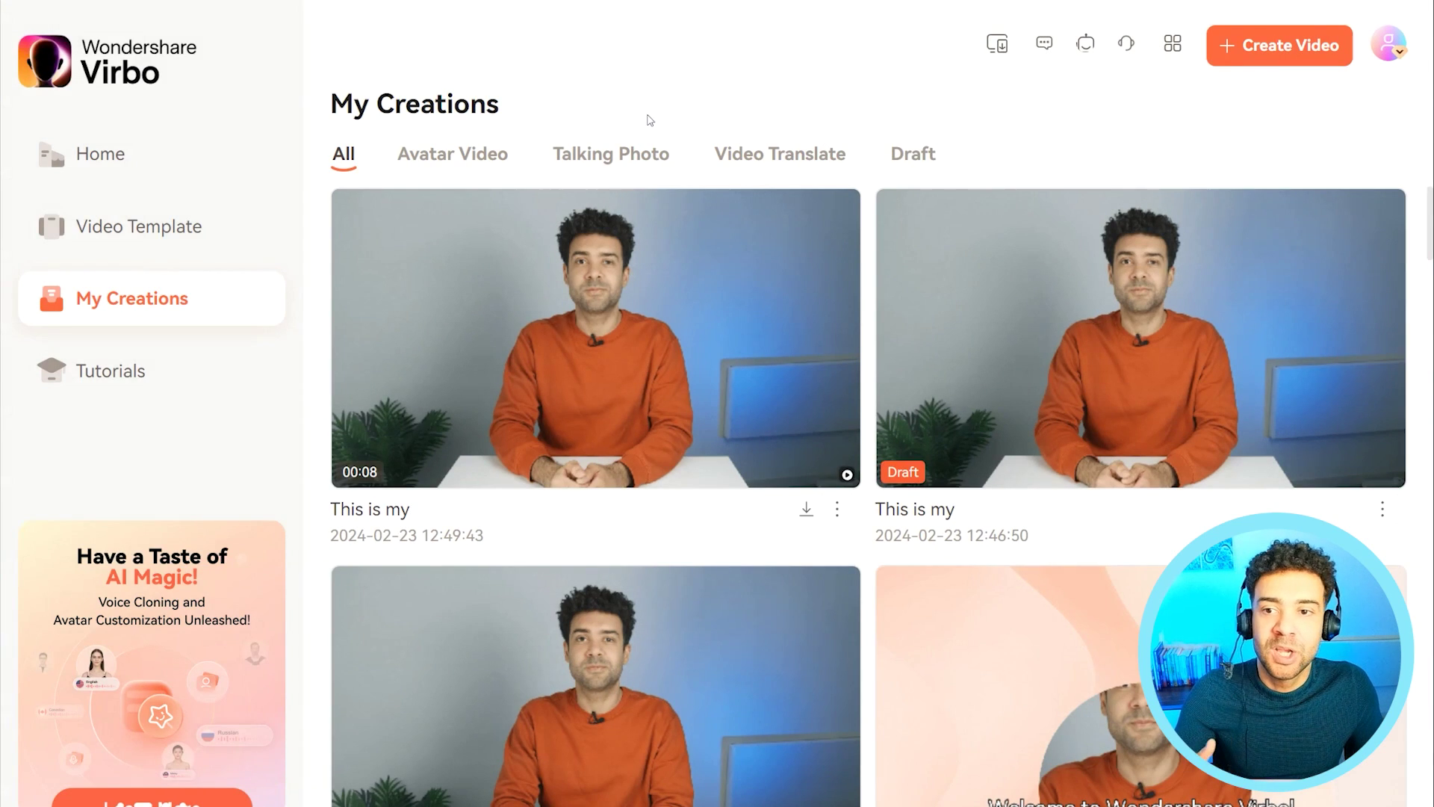
Reopen the 'This is my' draft, select its whole English script, and start AI Translation
{"action": "left_click", "coordinate": [1177, 443]}
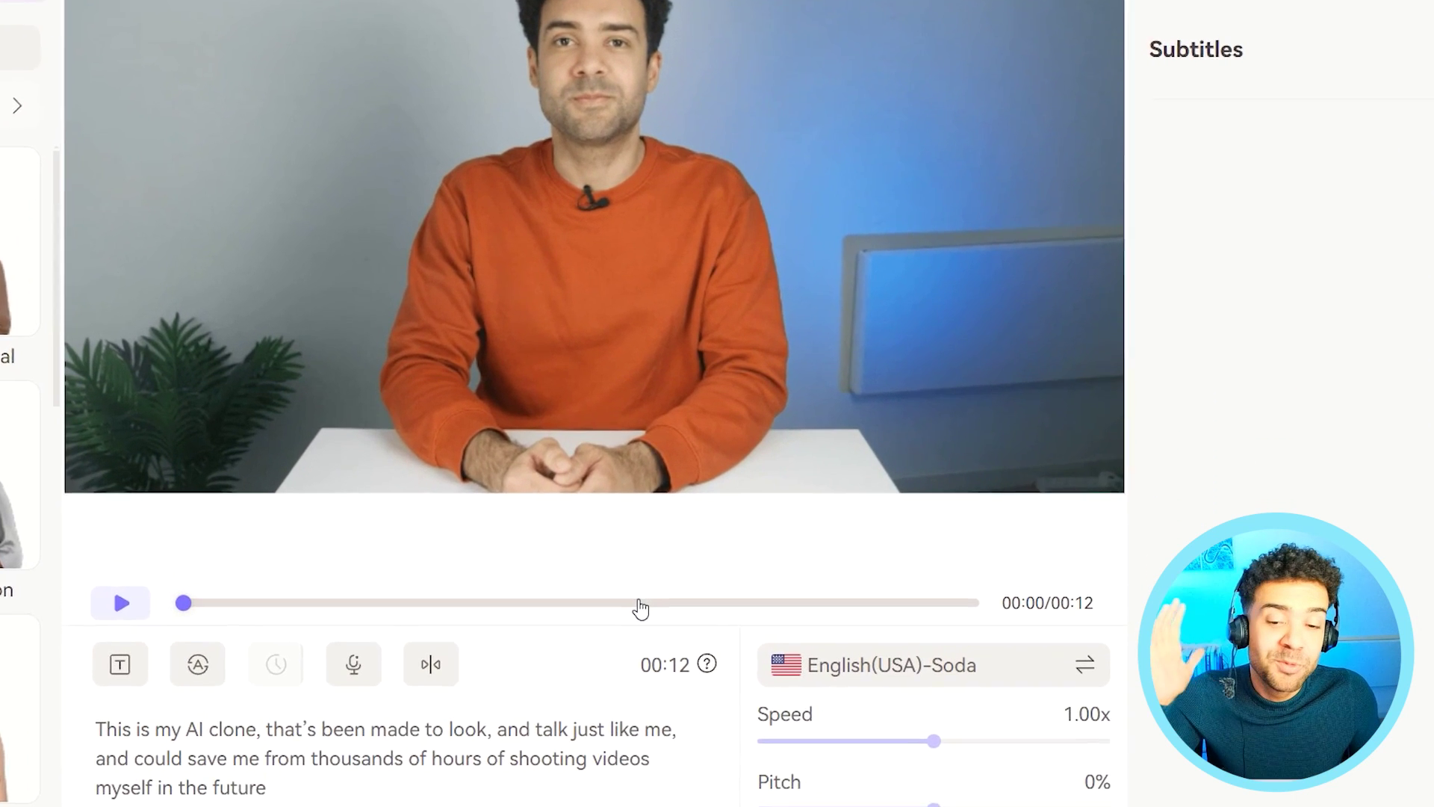
{"action": "left_click_drag", "start_coordinate": [277, 782], "coordinate": [51, 721]}
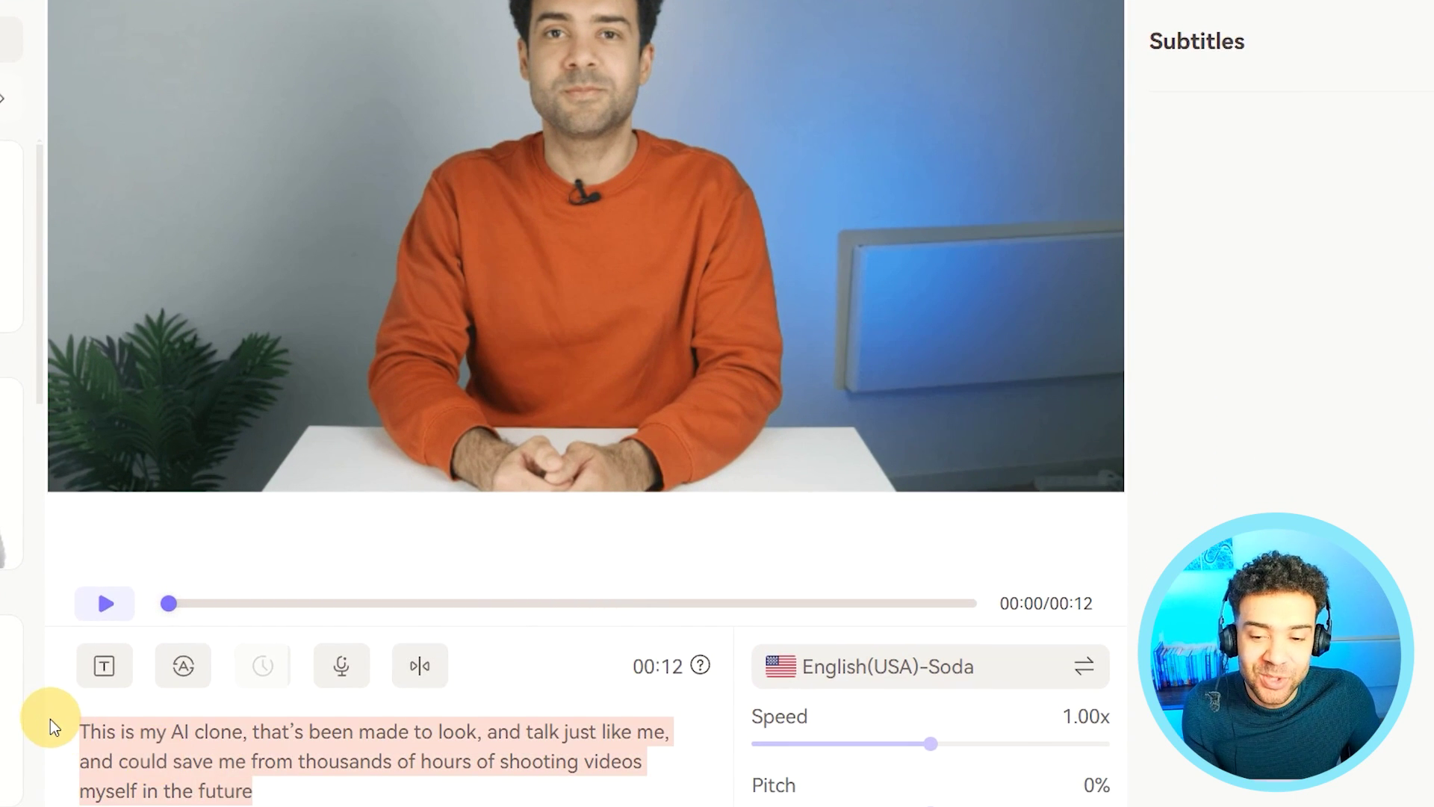
{"action": "left_click", "coordinate": [181, 676]}
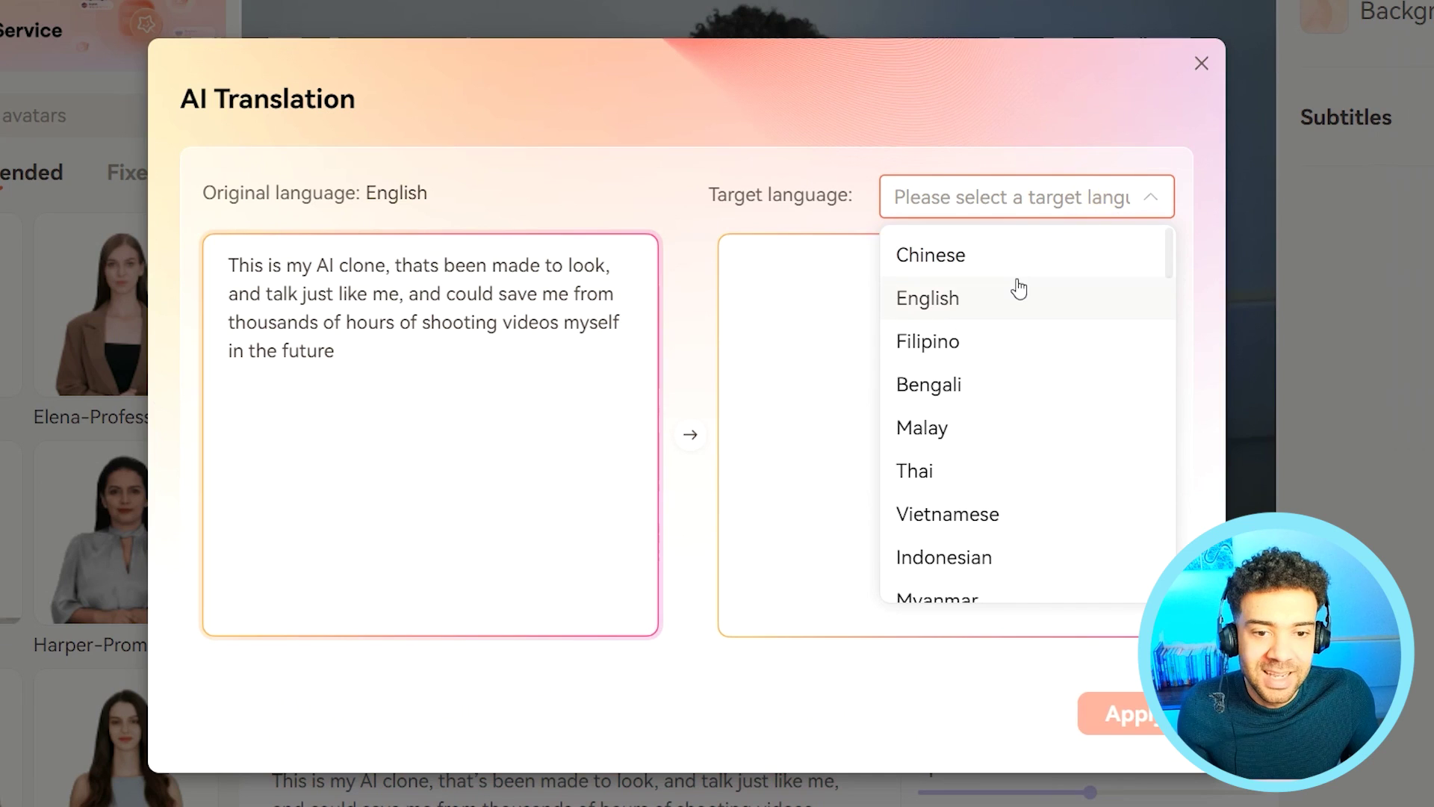
Translate the script into Italian and apply the translation
{"action": "scroll", "coordinate": [1018, 366], "scroll_direction": "down", "scroll_amount": 6}
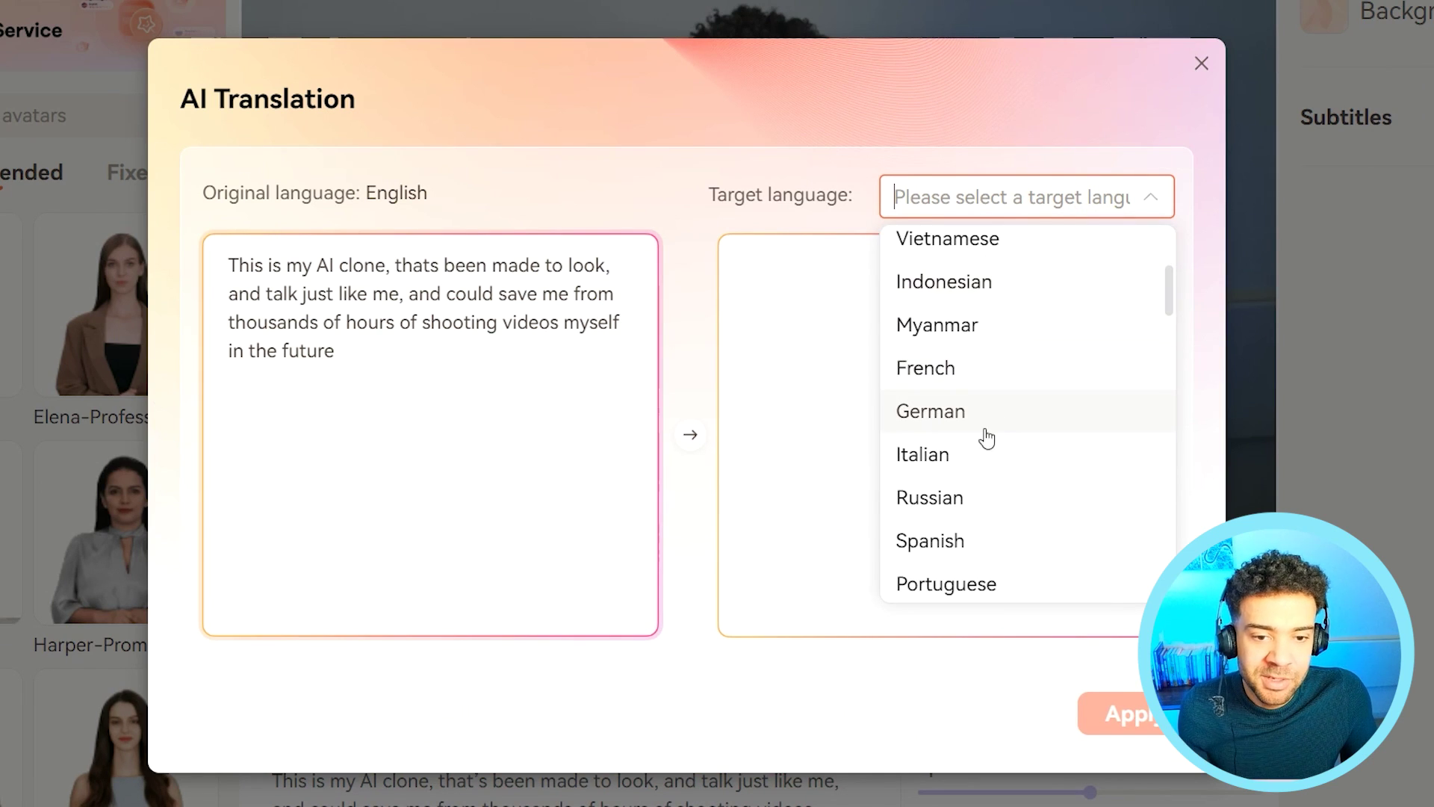
{"action": "left_click", "coordinate": [950, 470]}
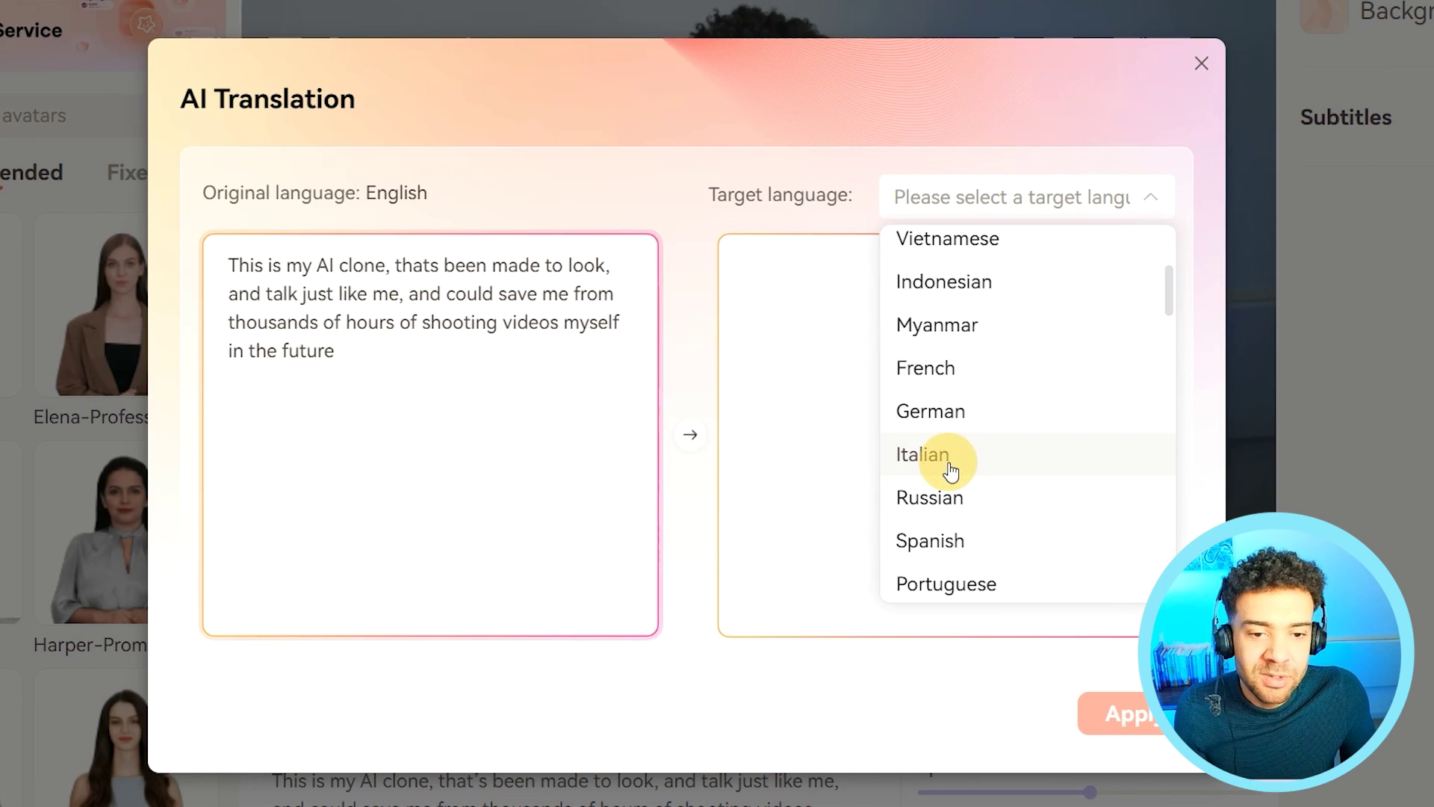
{"action": "left_click", "coordinate": [1012, 459]}
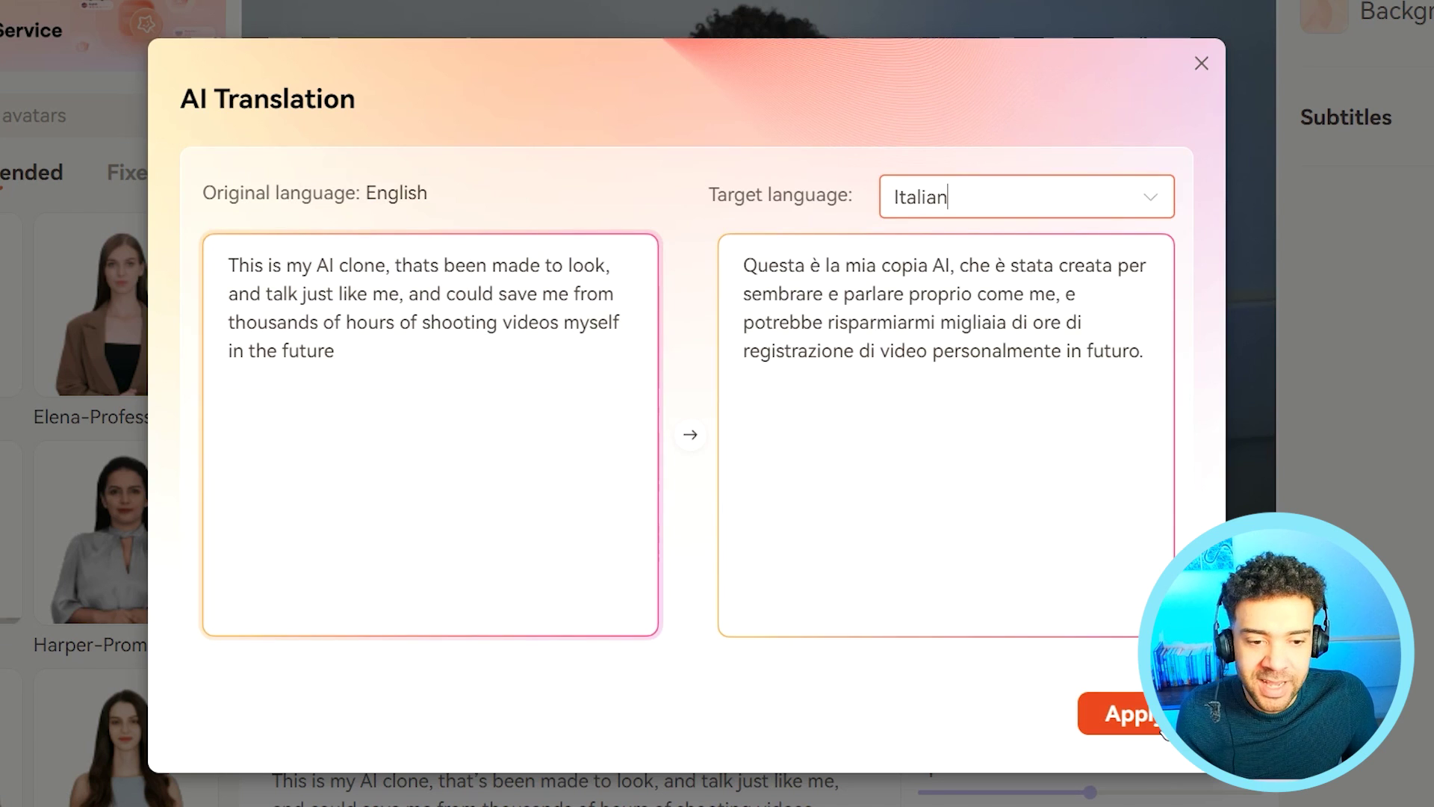
{"action": "left_click", "coordinate": [1120, 714]}
Set the script's voice to Italian-Jim, filtering the voices to Italian
{"action": "left_click", "coordinate": [922, 634]}
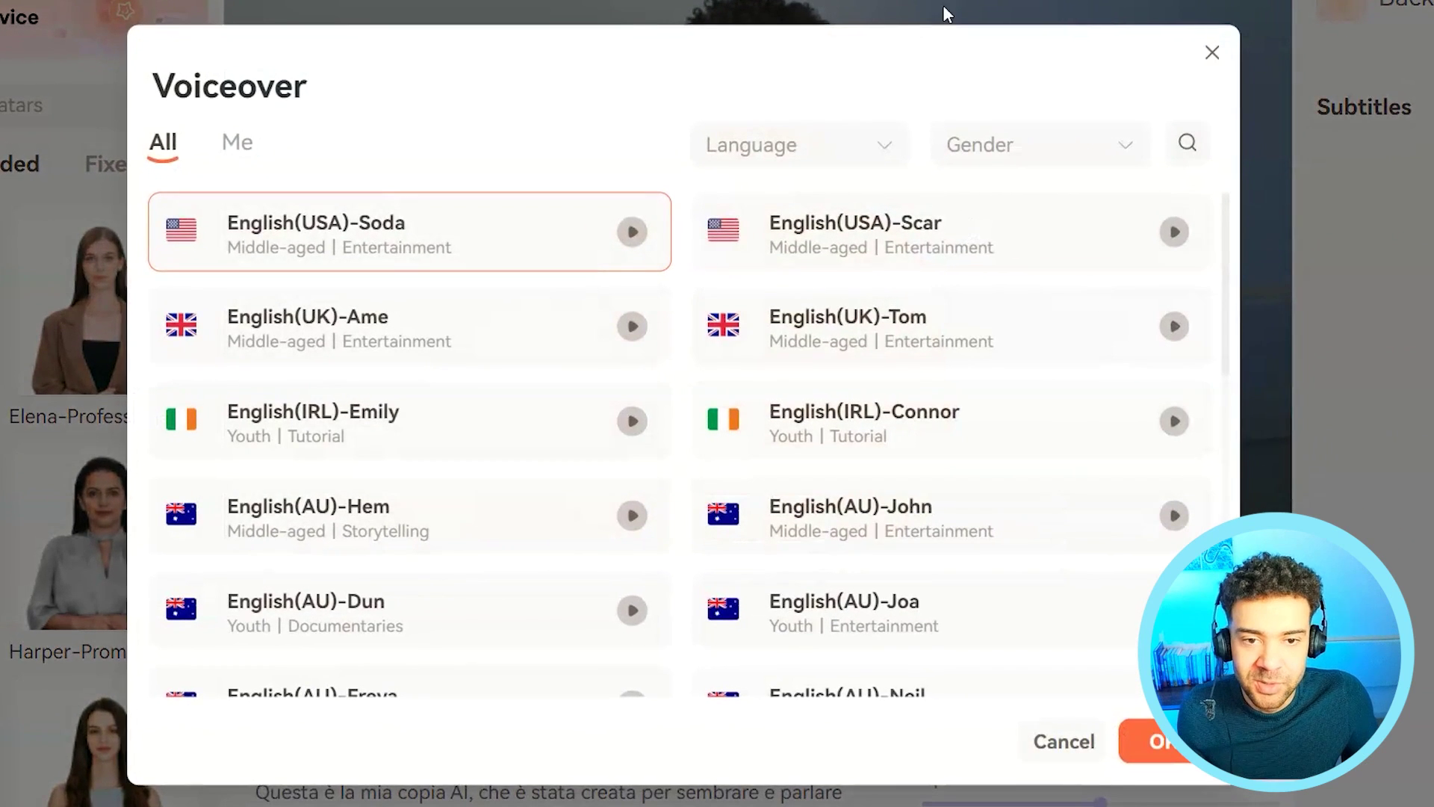
{"action": "left_click", "coordinate": [862, 151]}
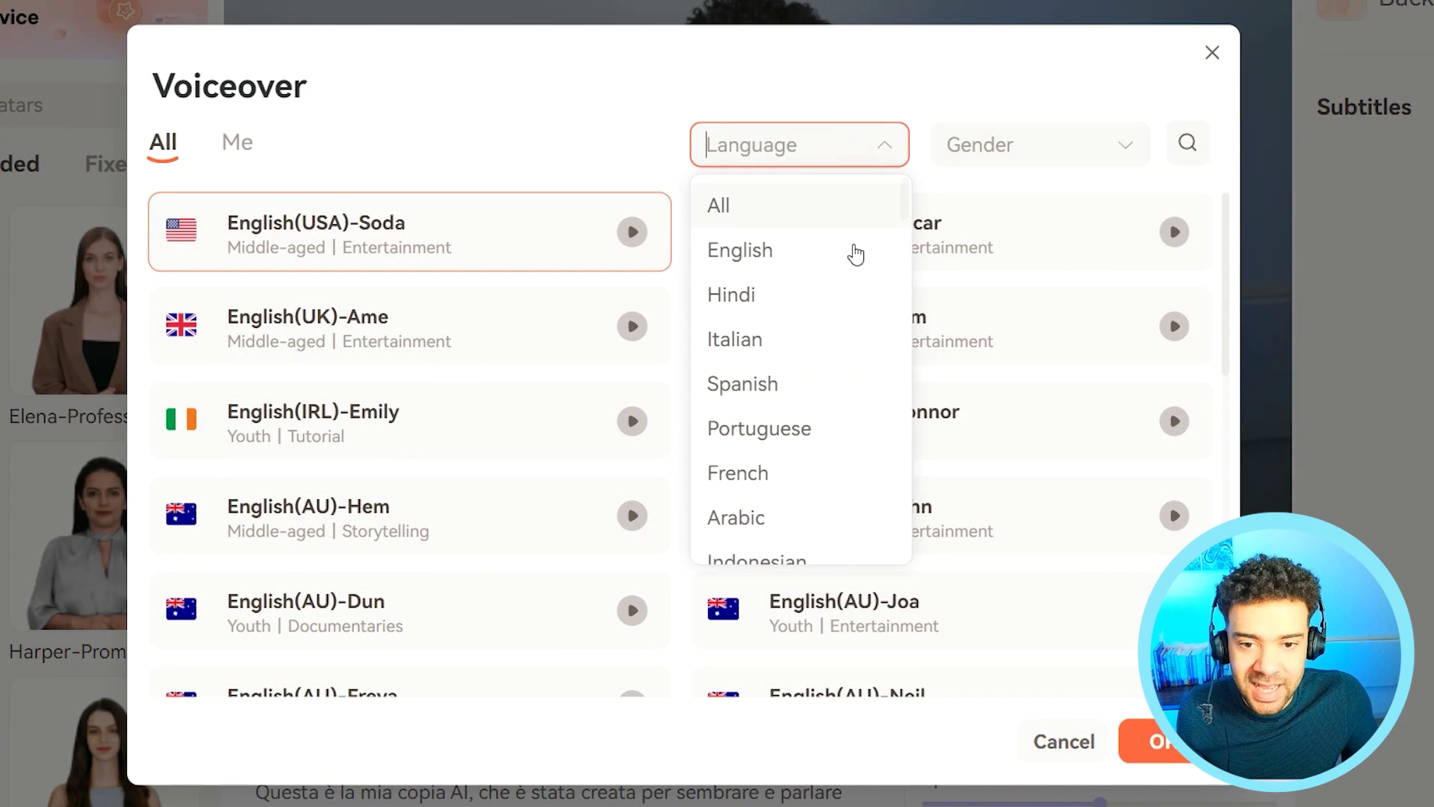
{"action": "left_click", "coordinate": [781, 351]}
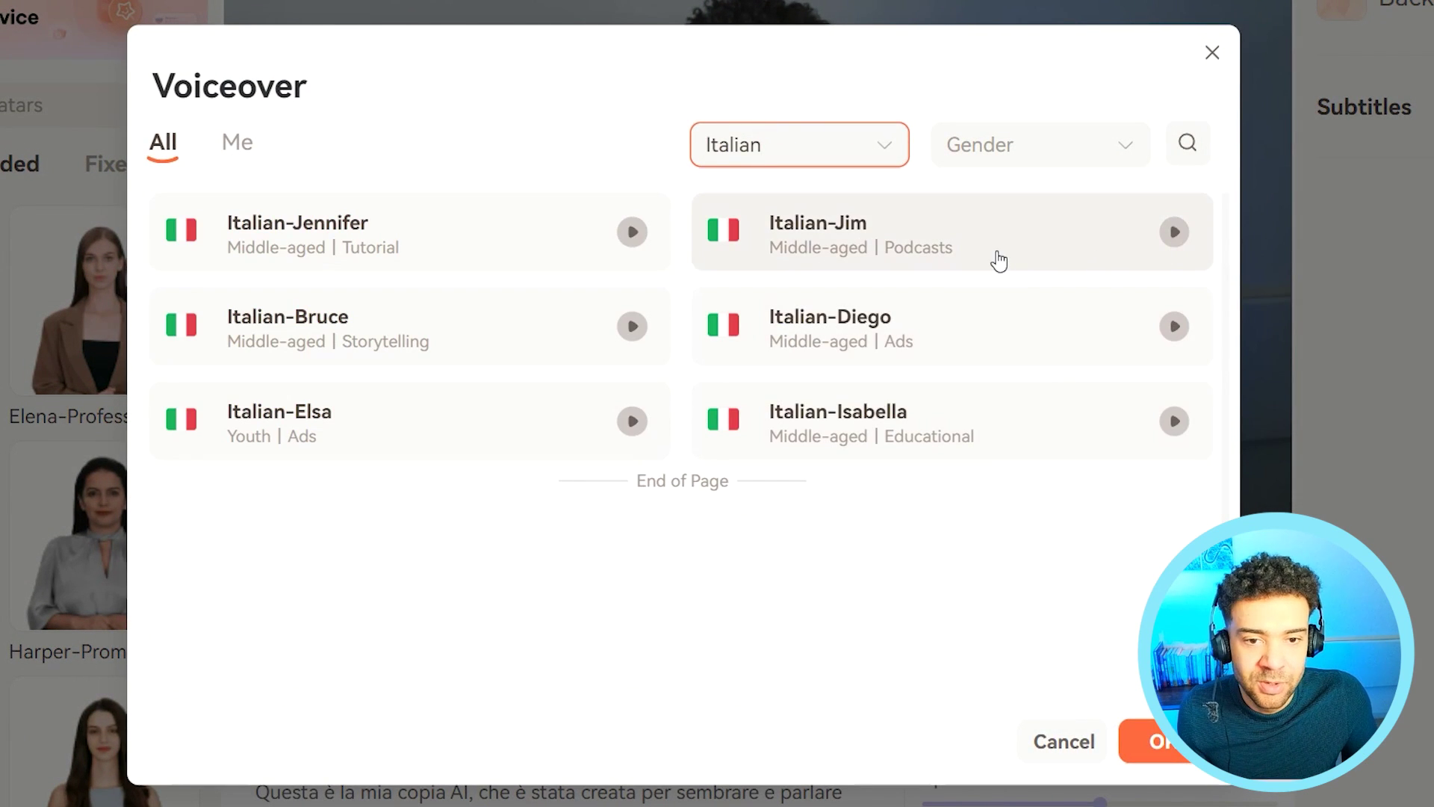
{"action": "left_click", "coordinate": [1001, 236]}
{"action": "left_click", "coordinate": [1154, 739]}
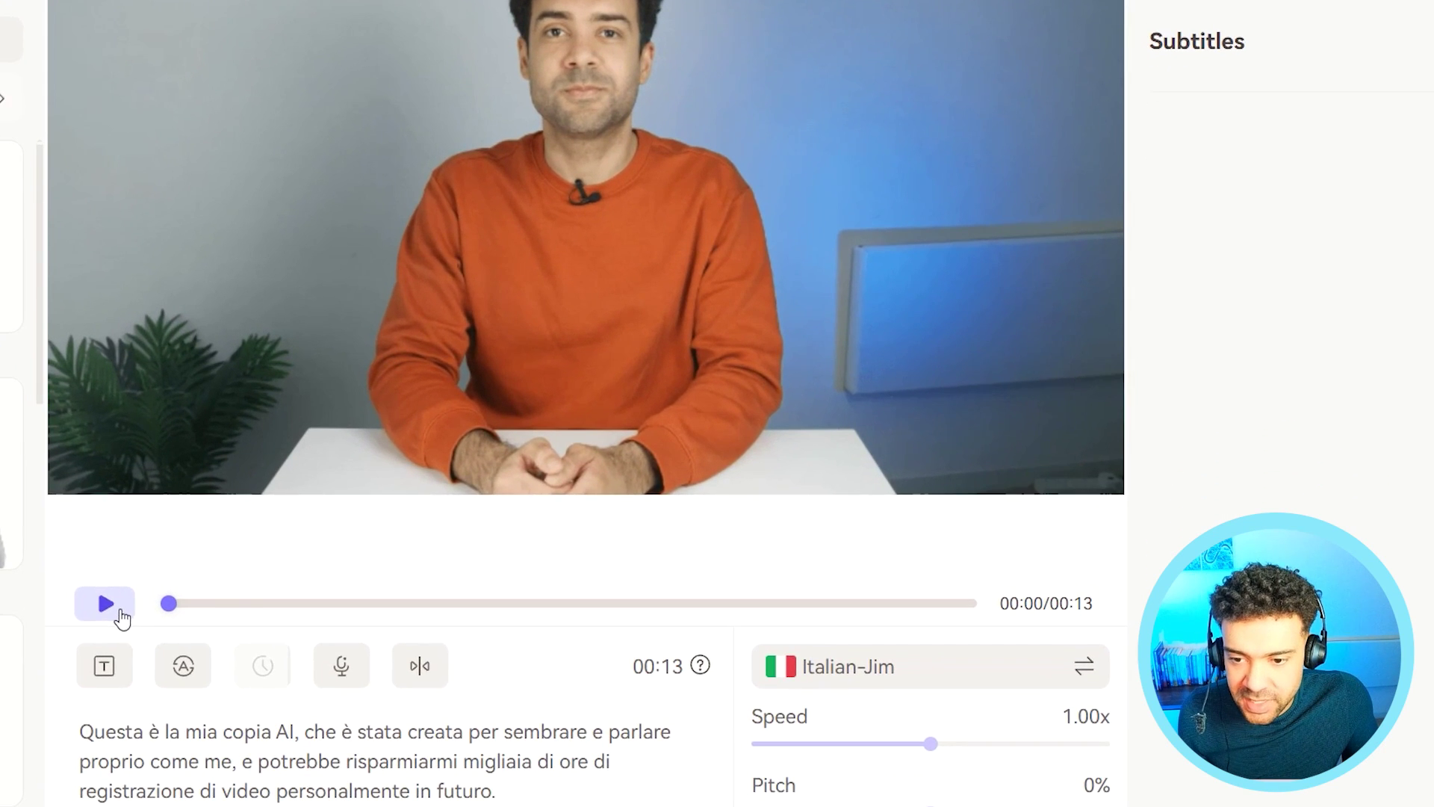
Preview the Italian voiceover, then replace the whole script with pasted English text
{"action": "left_click", "coordinate": [445, 591]}
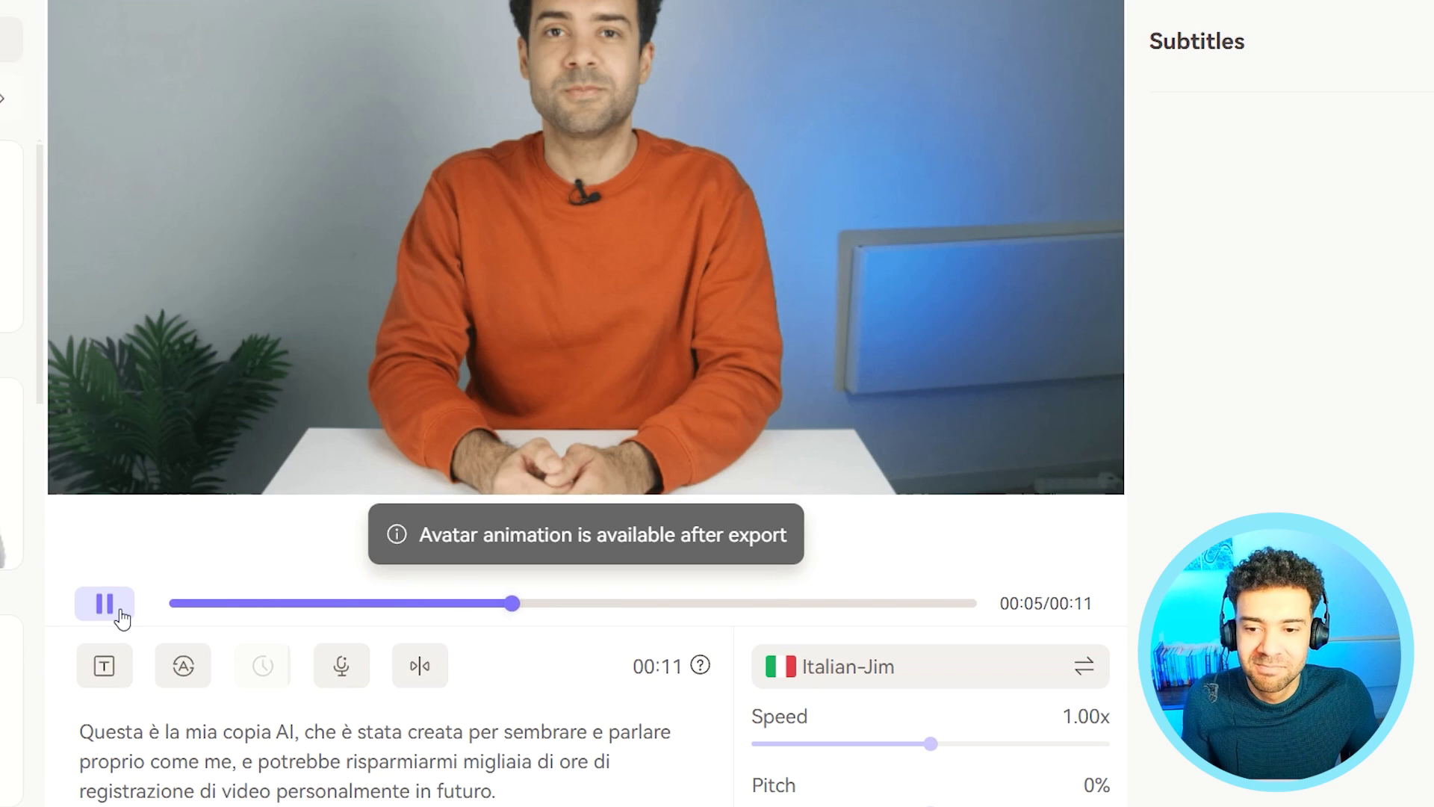
{"action": "left_click", "coordinate": [120, 610]}
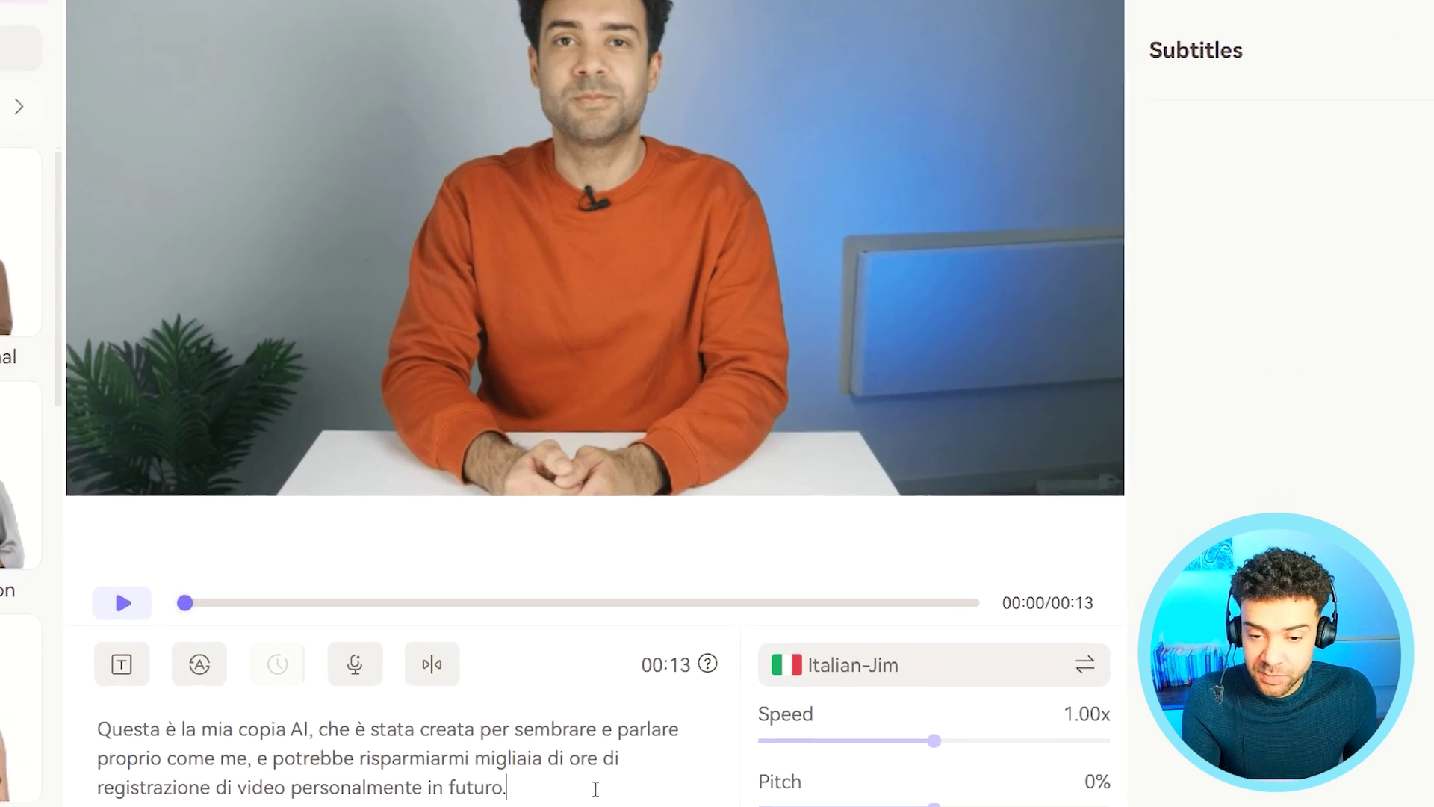
{"action": "left_click_drag", "start_coordinate": [767, 719], "coordinate": [427, 676]}
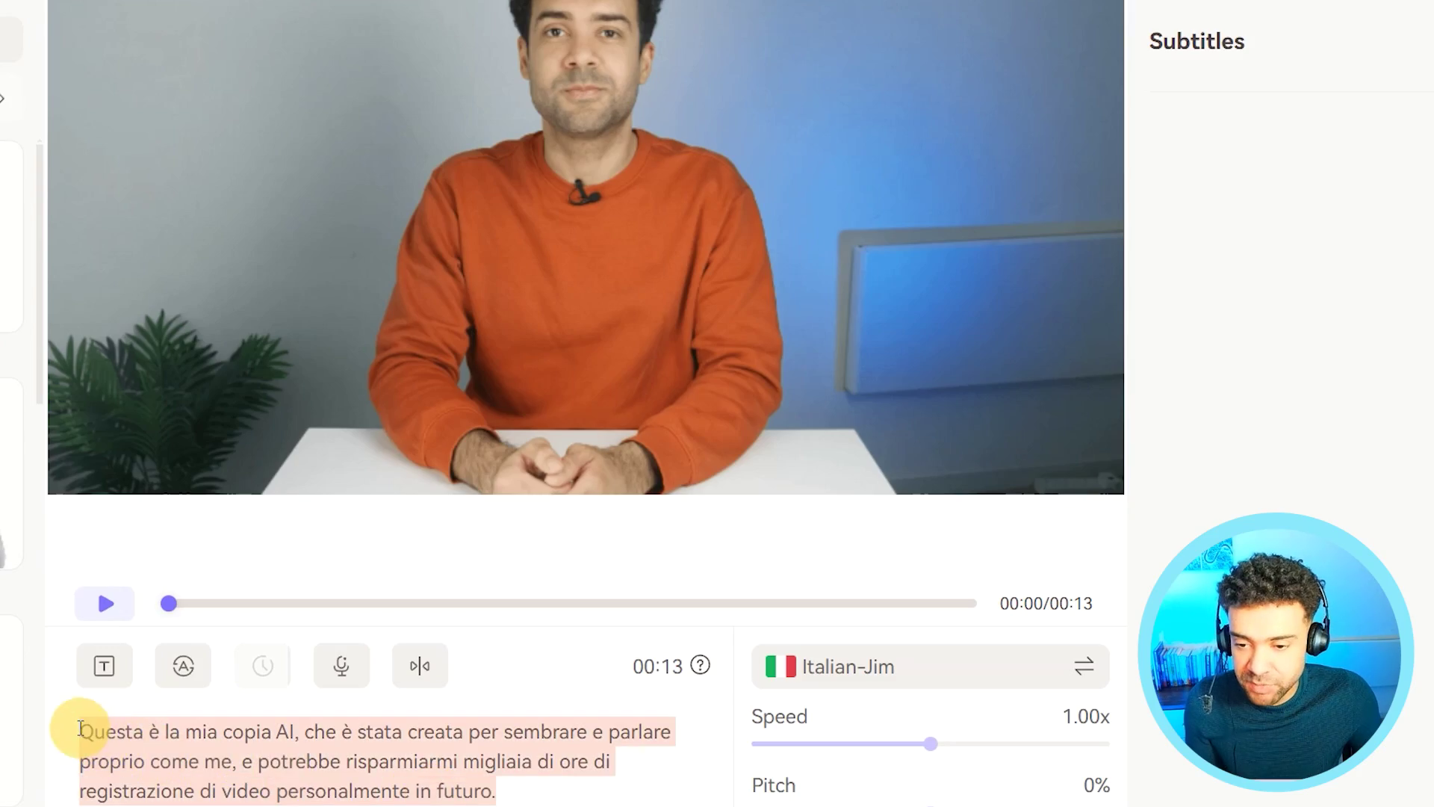
{"action": "type", "text": "This is my AI clone, that’s been made to look, and talk just like me, and could save me from thousands of hours of shooting videos myself in the future."}
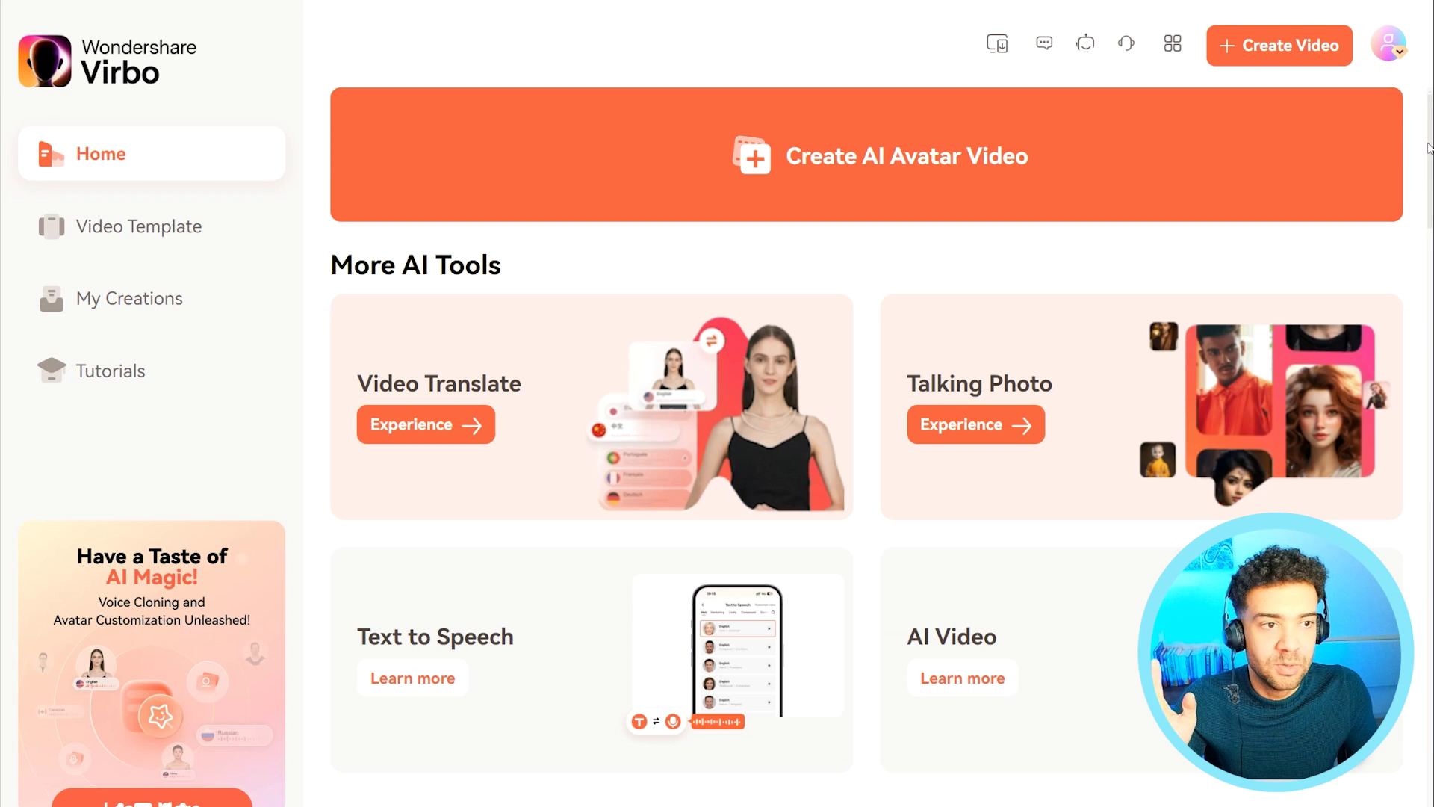
Open the Voice Cloning service details from Home, then its Voice Cloning Guide
{"action": "left_click_drag", "start_coordinate": [1428, 147], "coordinate": [1419, 269]}
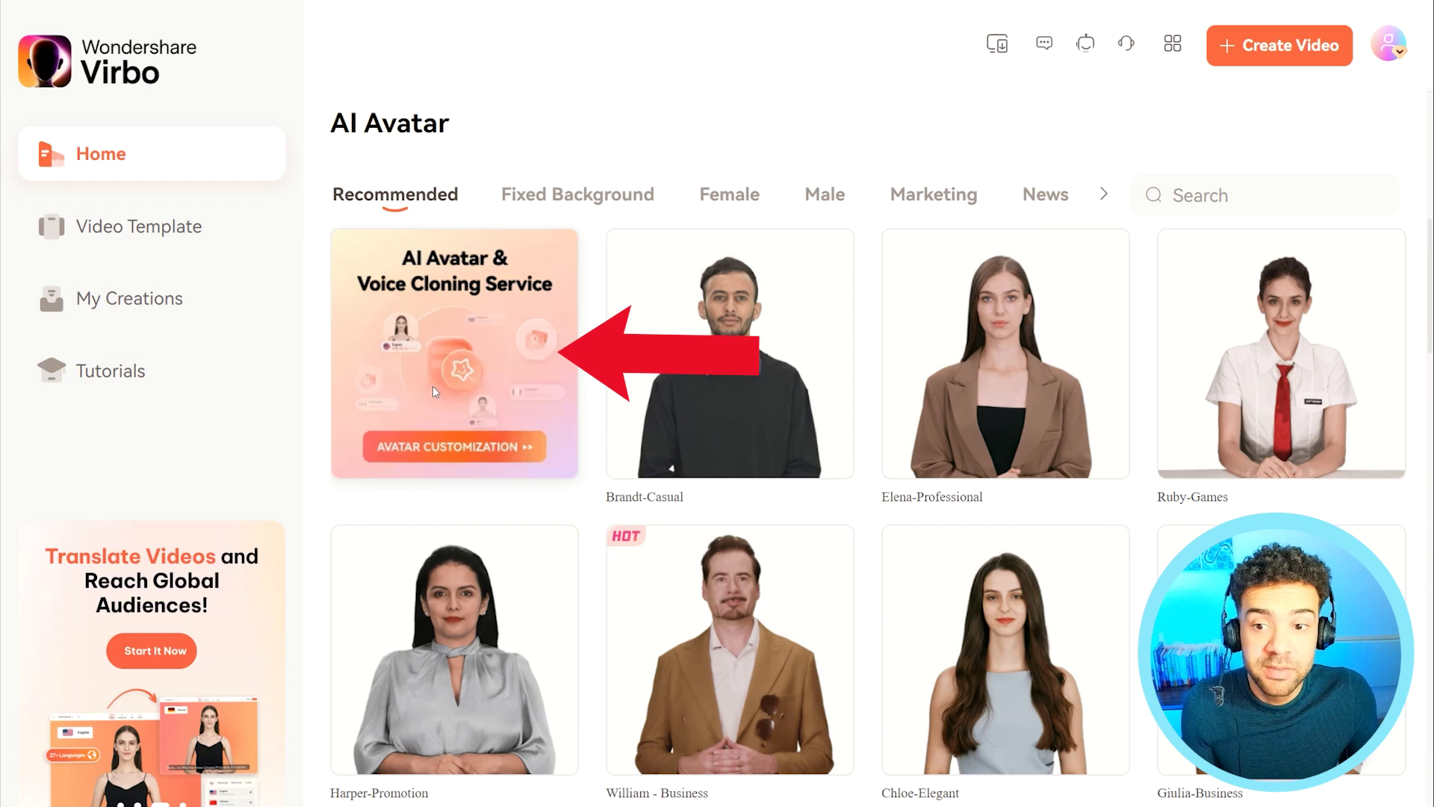
{"action": "left_click", "coordinate": [433, 386]}
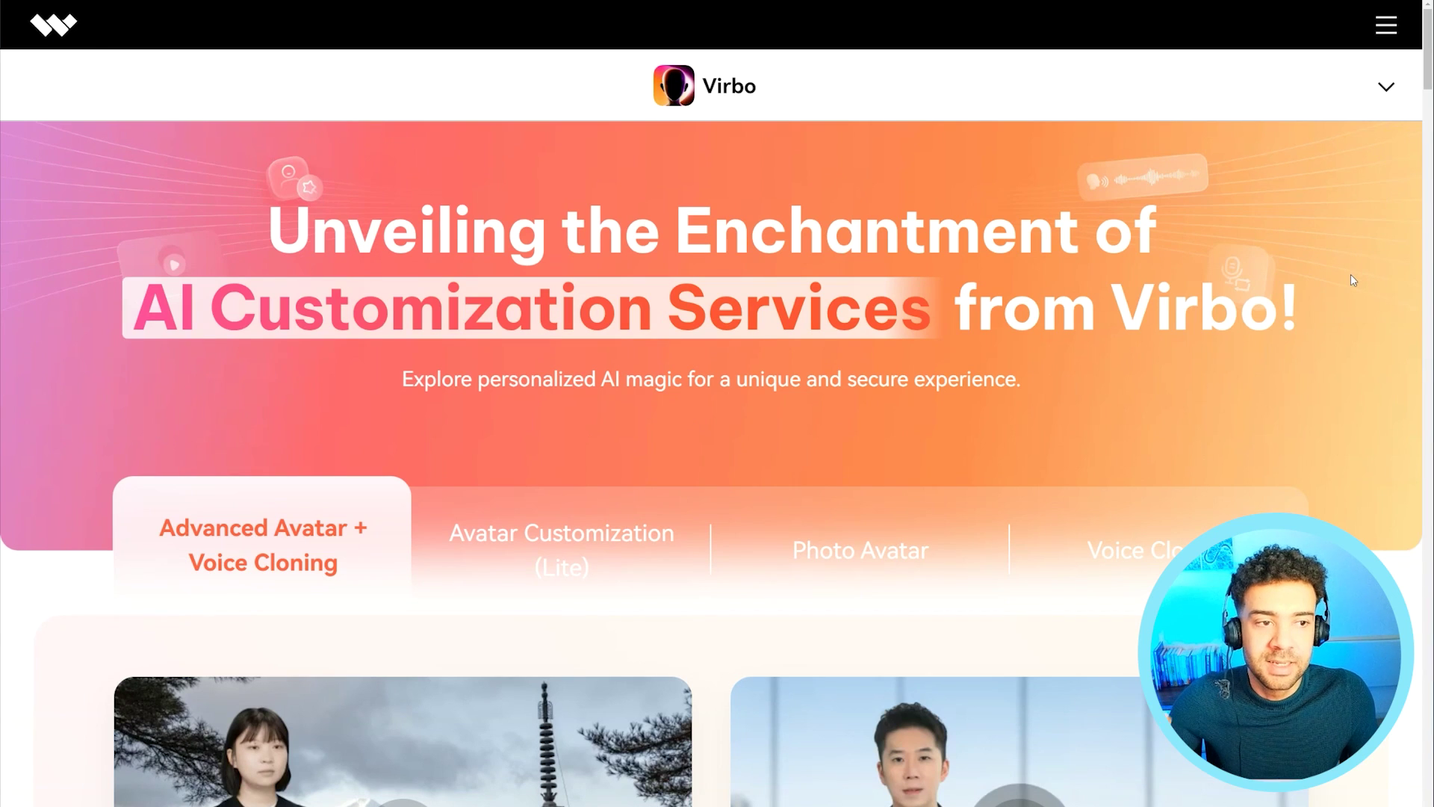
{"action": "scroll", "coordinate": [1351, 277], "scroll_direction": "down", "scroll_amount": 3}
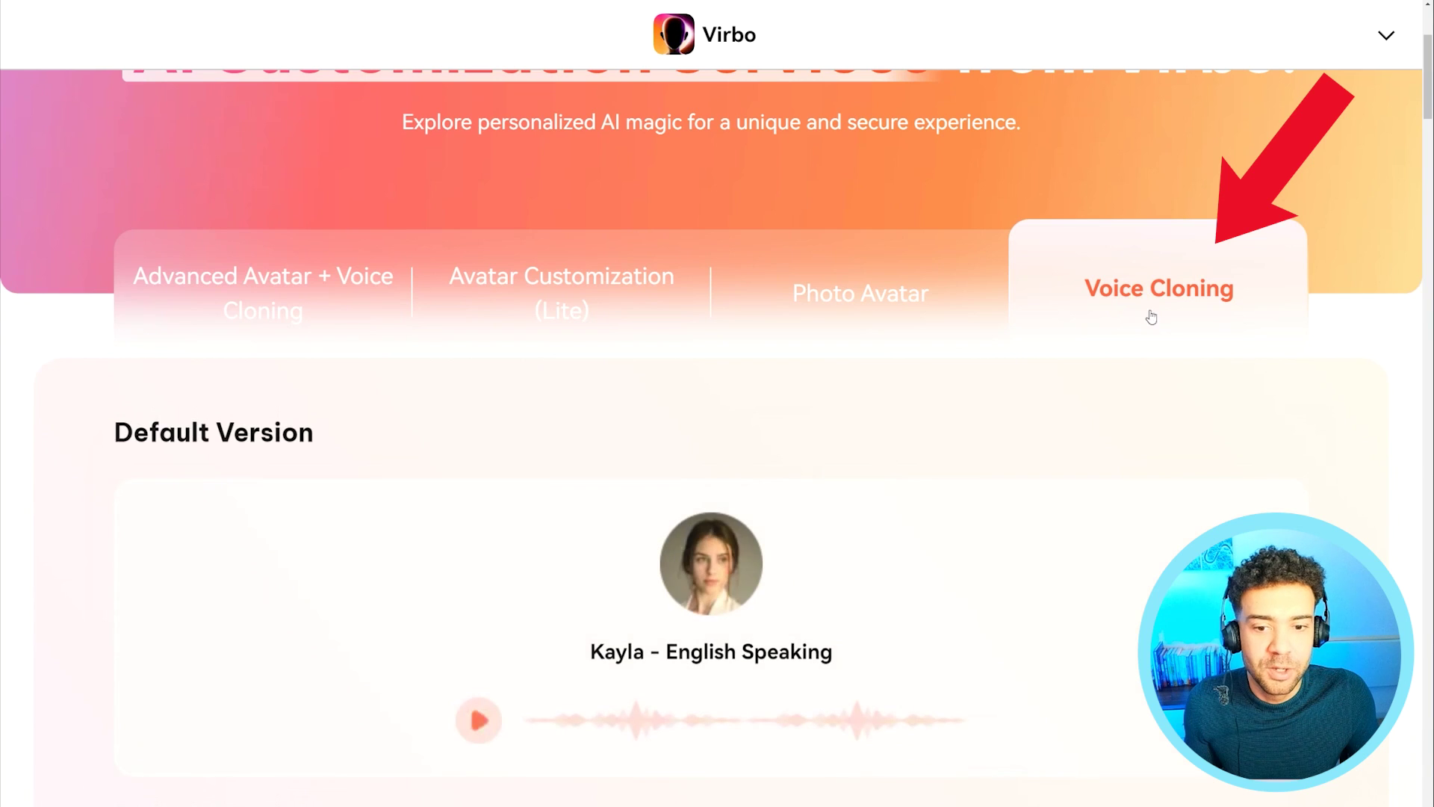
{"action": "left_click_drag", "start_coordinate": [1428, 100], "coordinate": [1428, 191]}
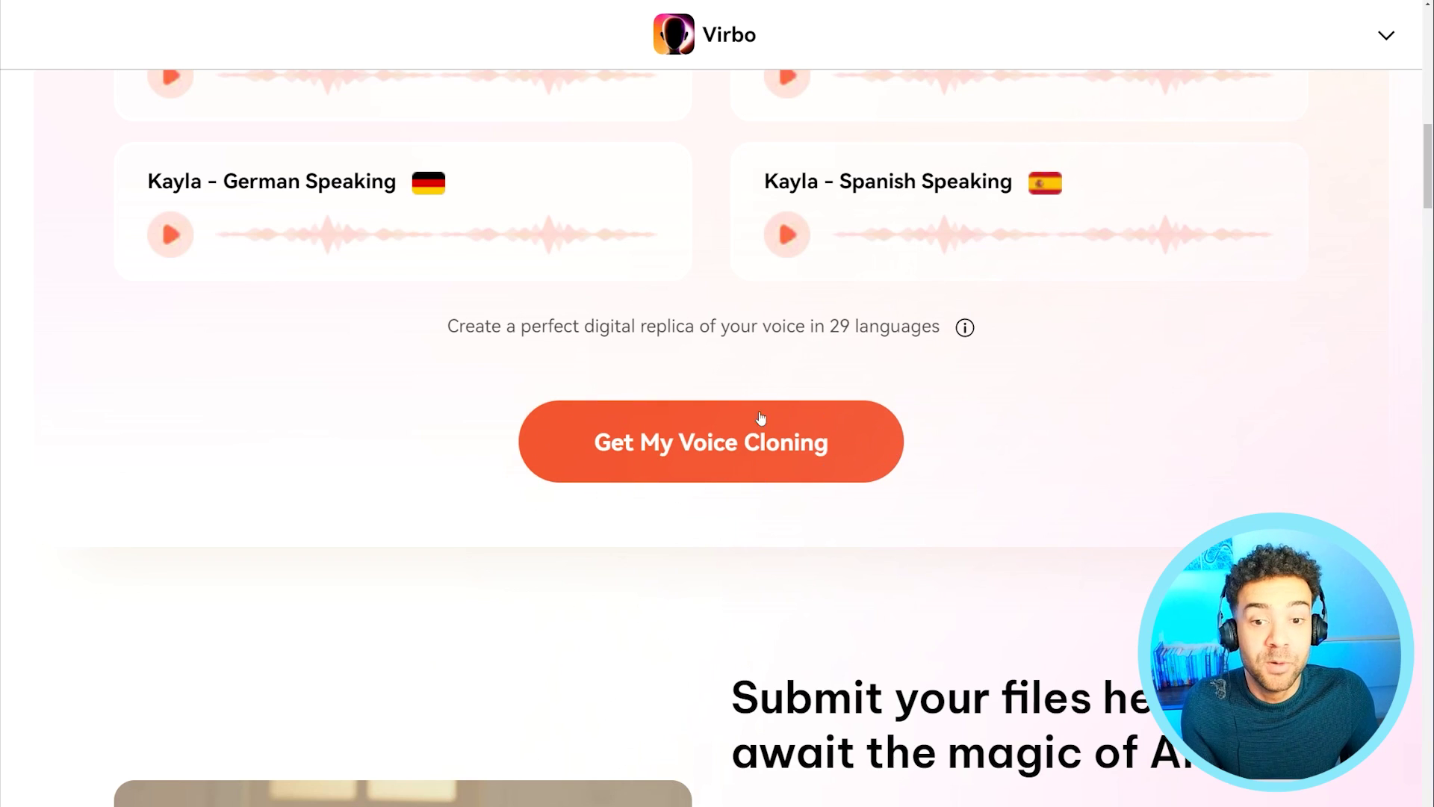
{"action": "left_click", "coordinate": [711, 416]}
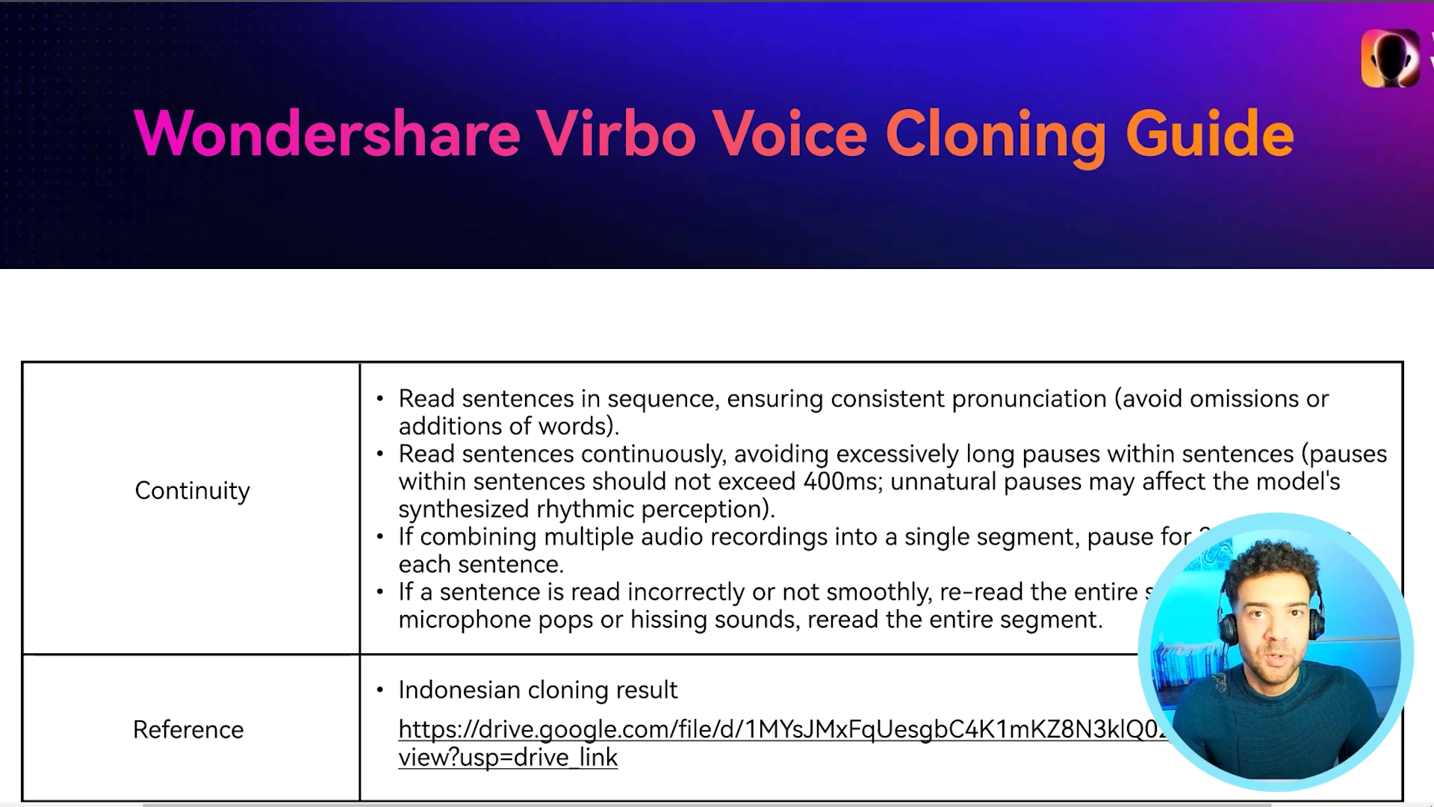
{"action": "left_click_drag", "start_coordinate": [1428, 164], "coordinate": [1427, 568]}
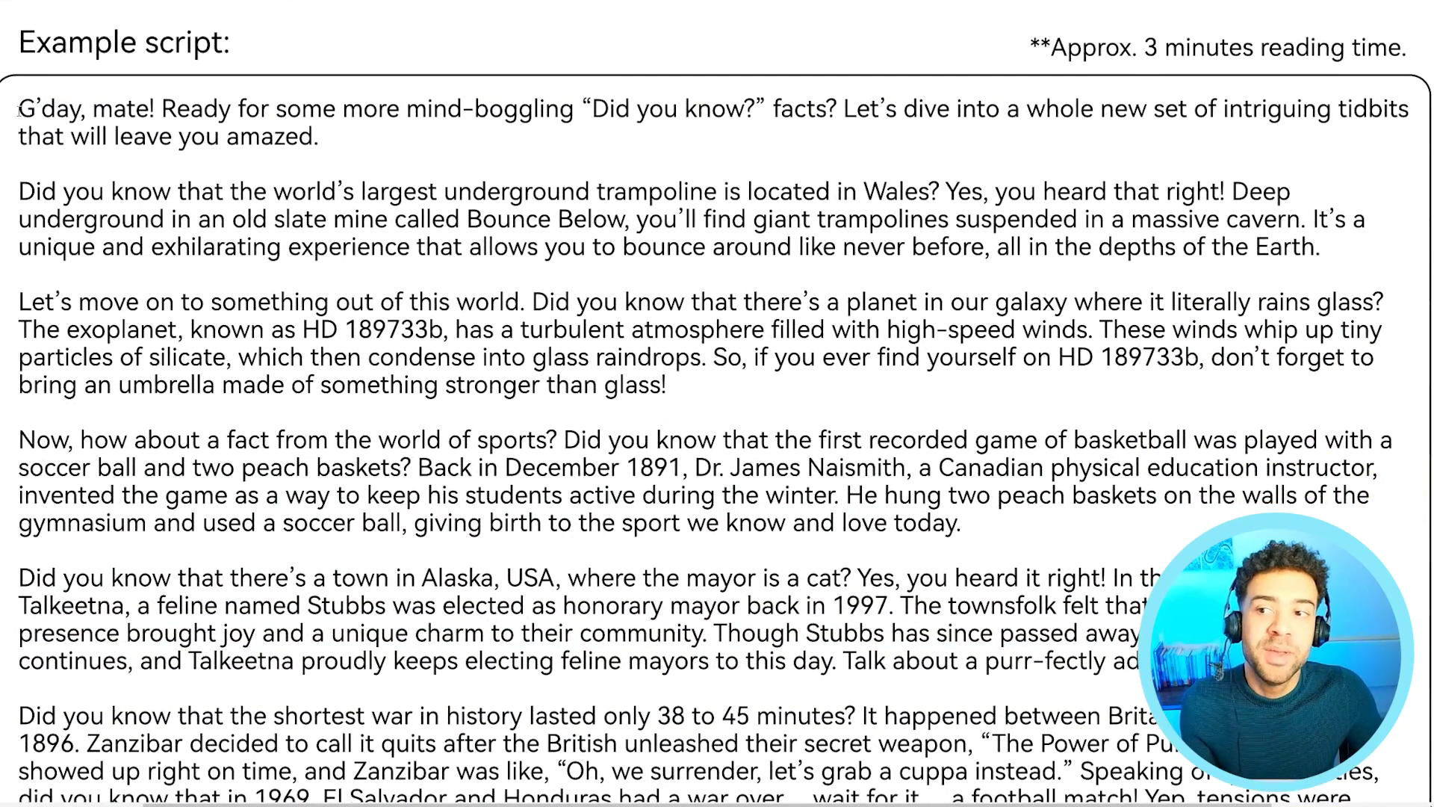
{"action": "left_click_drag", "start_coordinate": [18, 110], "coordinate": [1195, 672]}
{"action": "left_click", "coordinate": [1194, 672]}
{"action": "scroll", "coordinate": [1427, 534], "scroll_direction": "down", "scroll_amount": 10}
{"action": "scroll", "coordinate": [1427, 534], "scroll_direction": "down", "scroll_amount": 5}
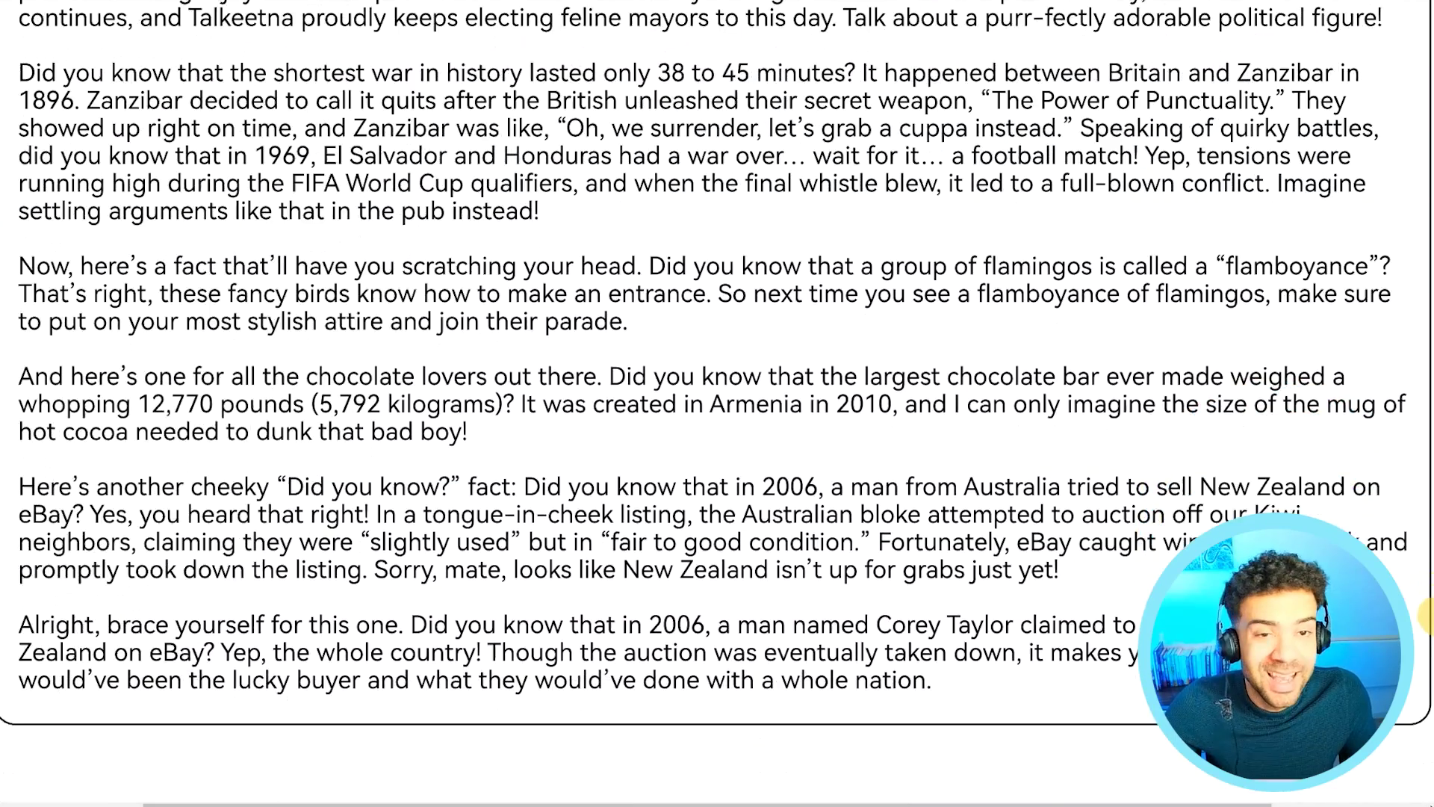
{"action": "scroll", "coordinate": [1427, 616], "scroll_direction": "up", "scroll_amount": 8}
{"action": "scroll", "coordinate": [1424, 478], "scroll_direction": "up", "scroll_amount": 4}
{"action": "scroll", "coordinate": [1426, 429], "scroll_direction": "up", "scroll_amount": 1}
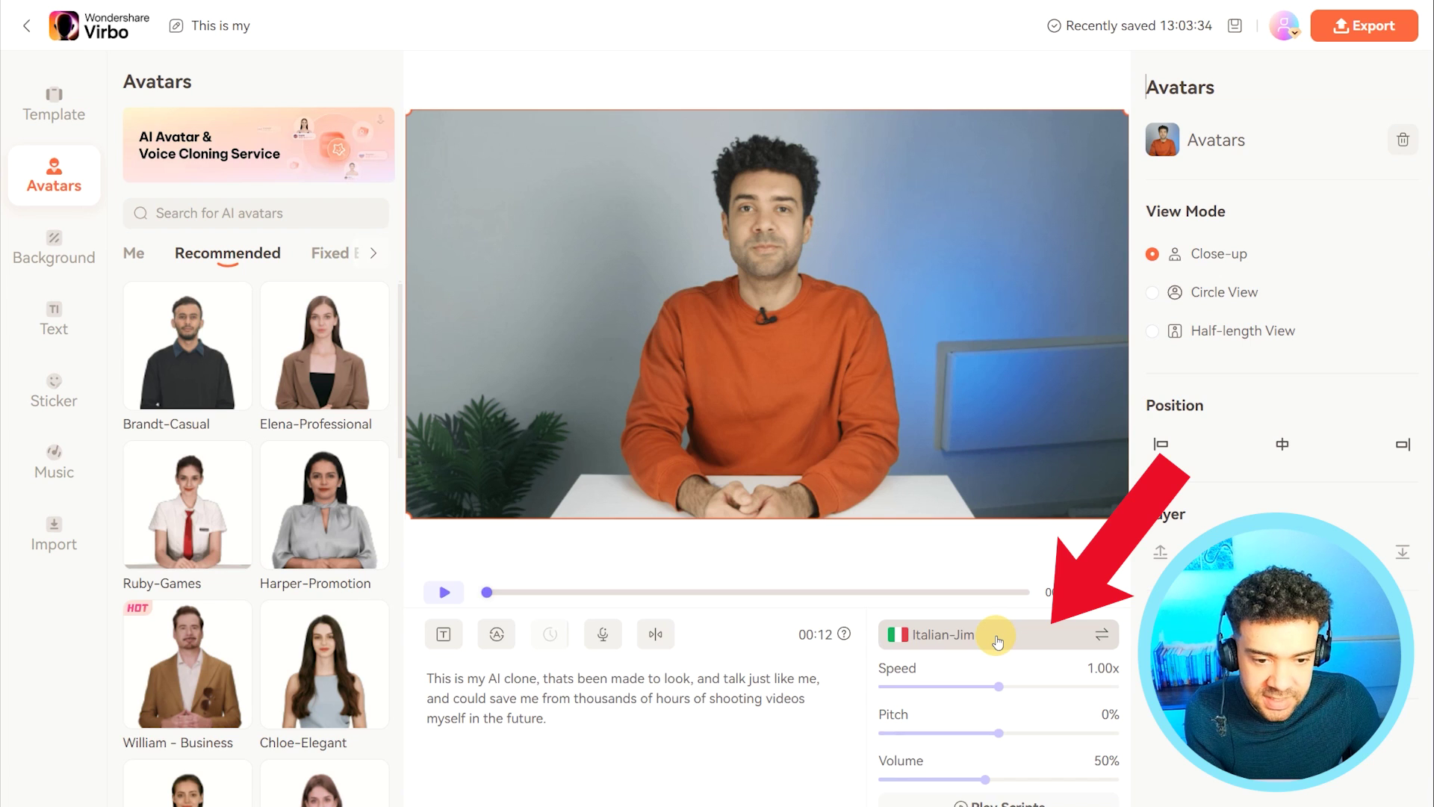
Replace Italian-Jim with the presenter's own cloned voice from the Me voices
{"action": "left_click", "coordinate": [997, 638]}
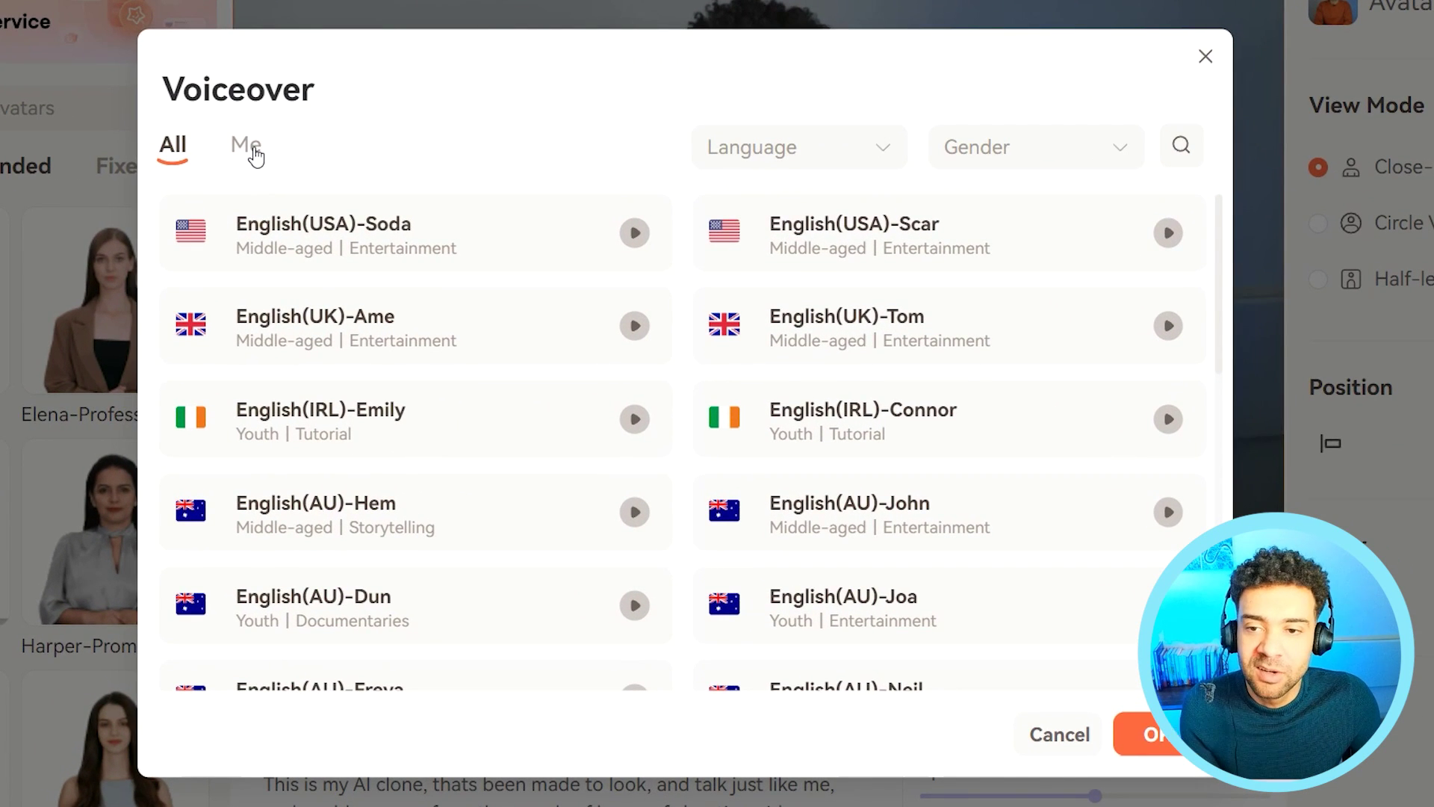
{"action": "left_click", "coordinate": [252, 147]}
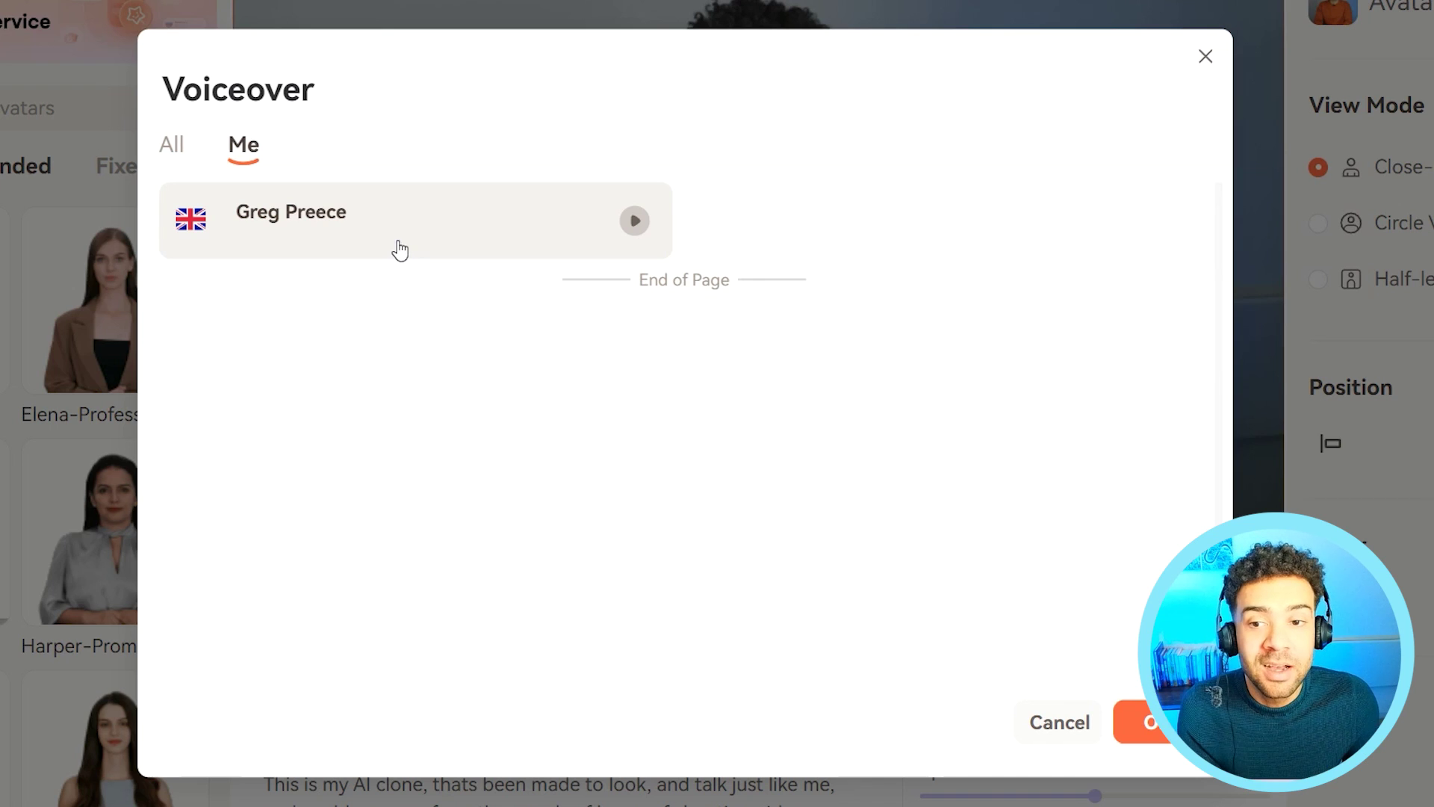
{"action": "left_click", "coordinate": [409, 232]}
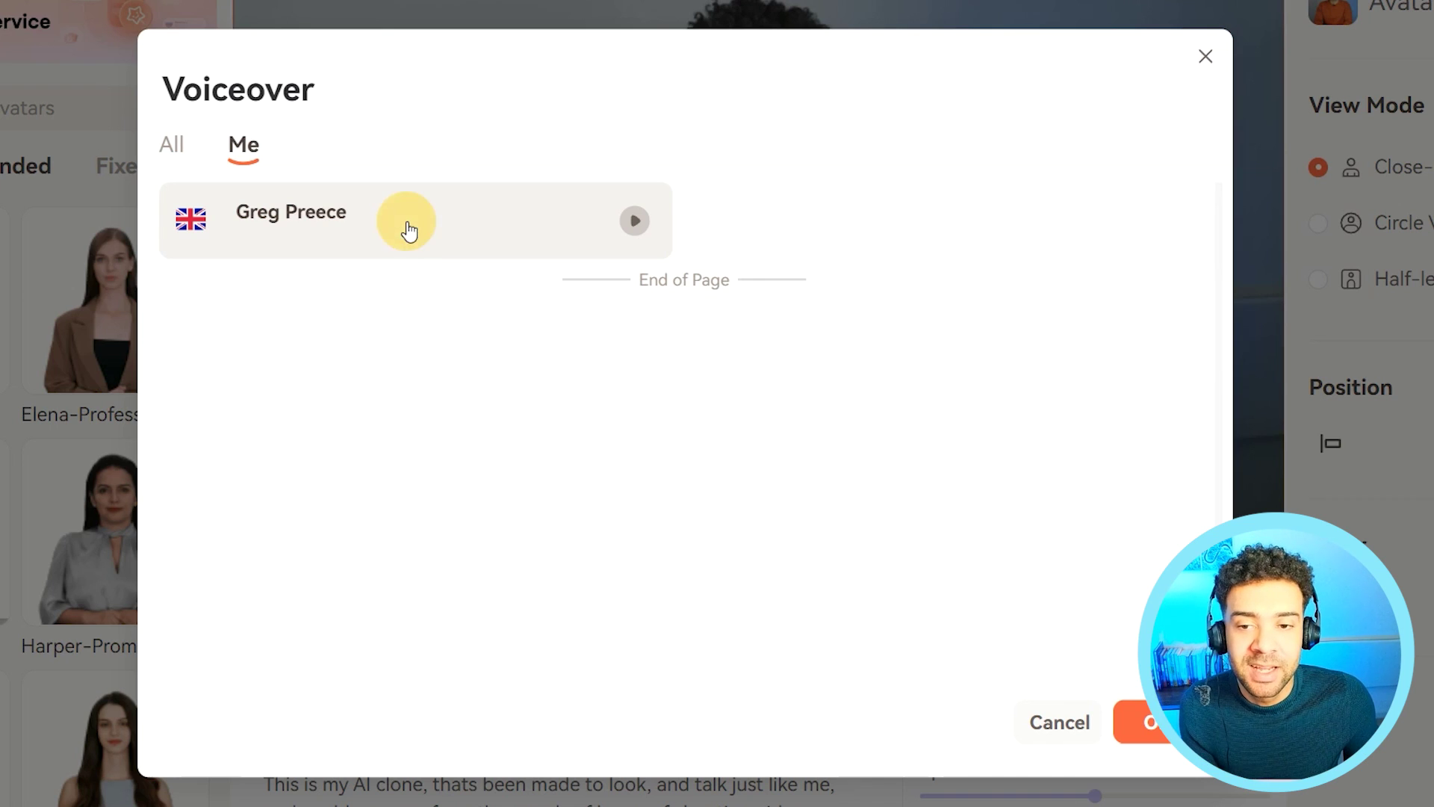
{"action": "left_click", "coordinate": [1143, 721]}
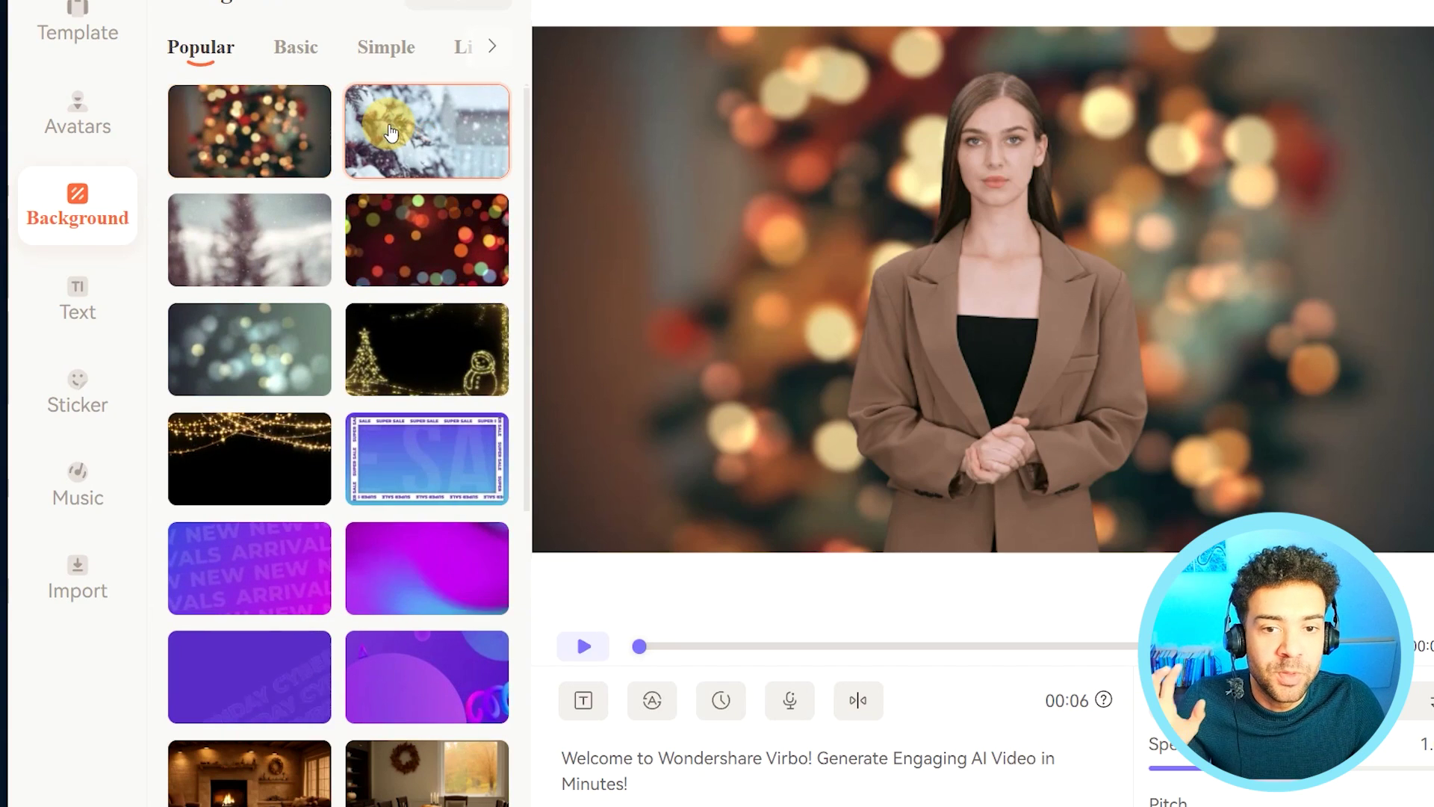
Cycle backgrounds: snowy trees, red and grey bokeh, kitchen, festive table, graveyard, ending on purple pumpkins
{"action": "left_click", "coordinate": [391, 132]}
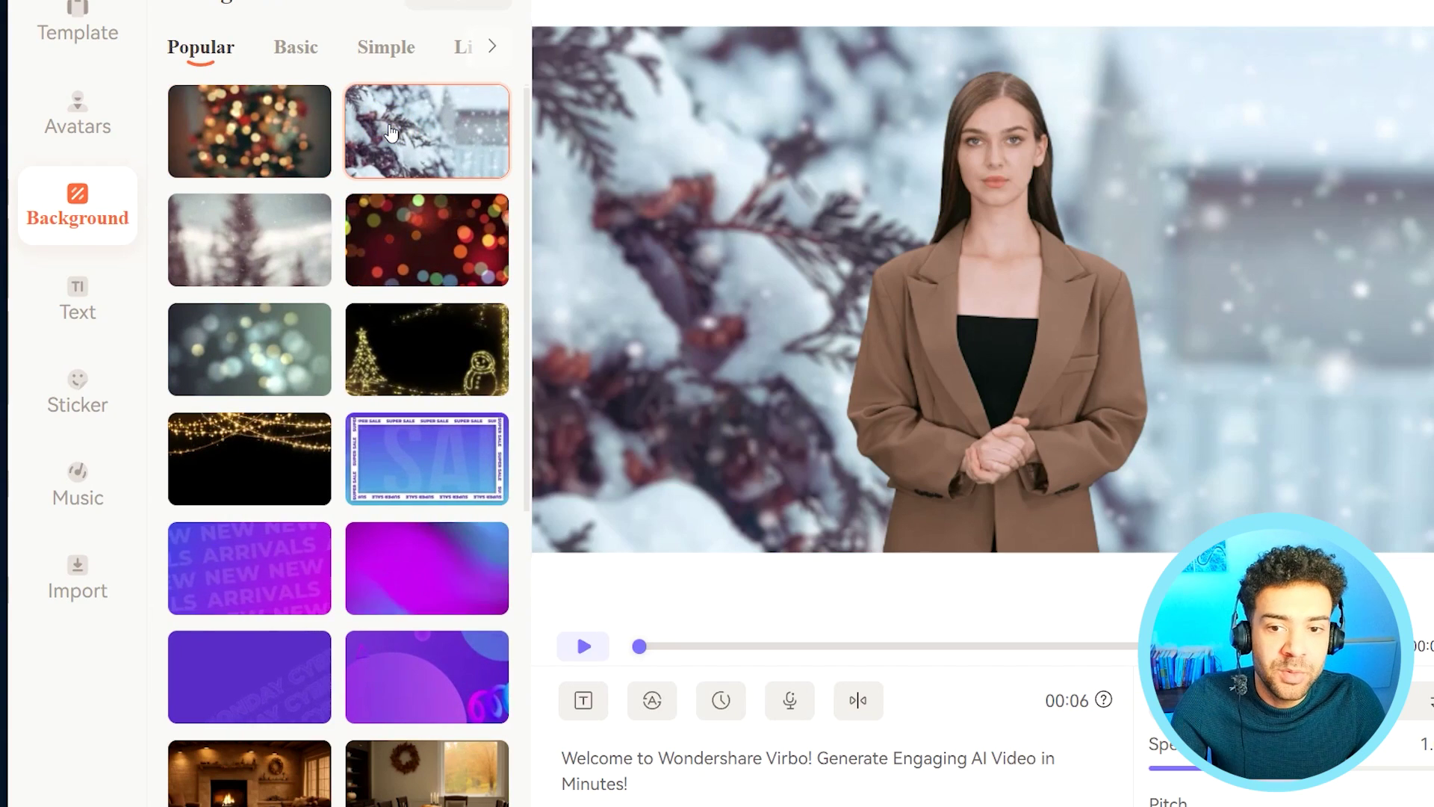
{"action": "left_click", "coordinate": [271, 241]}
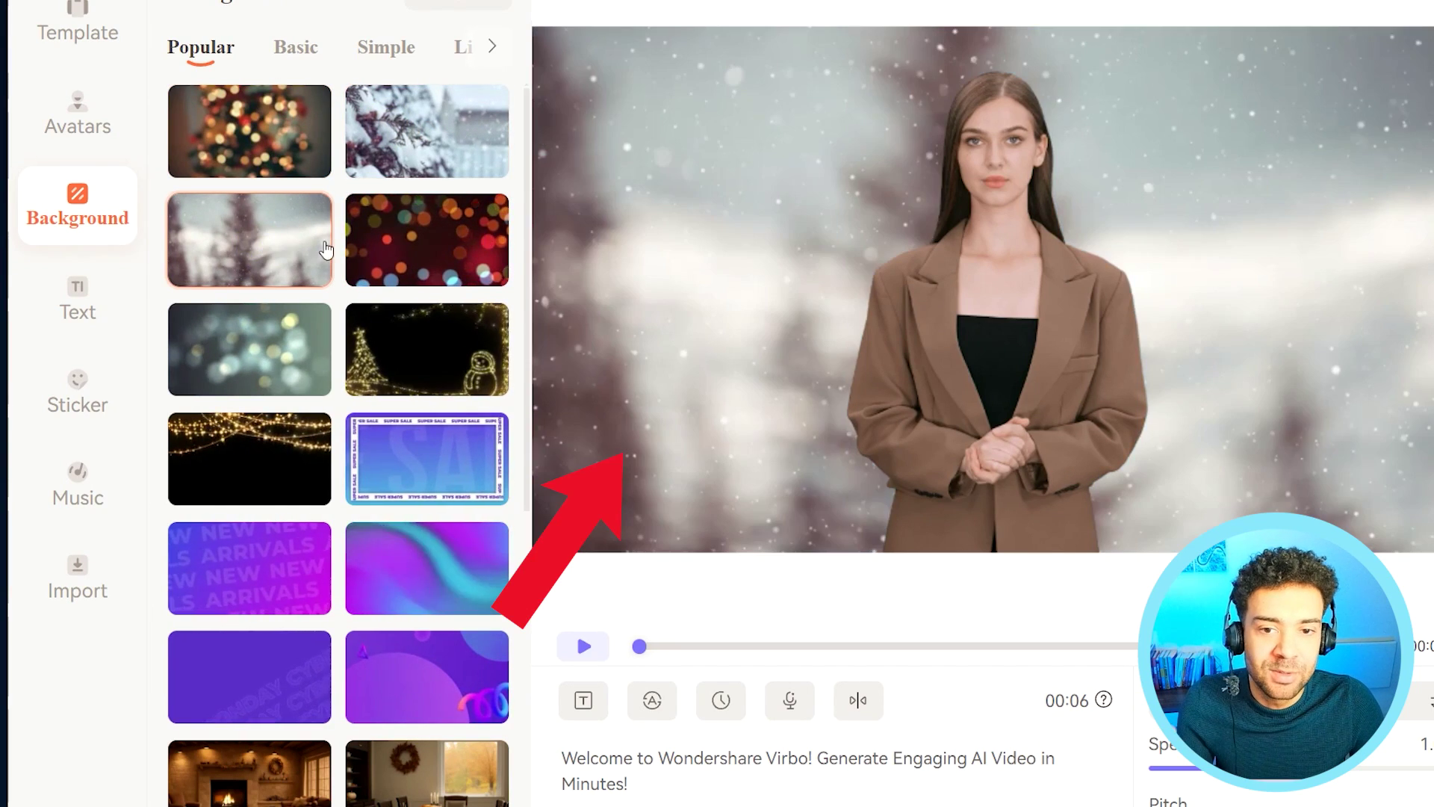
{"action": "left_click", "coordinate": [408, 236]}
{"action": "left_click", "coordinate": [268, 357]}
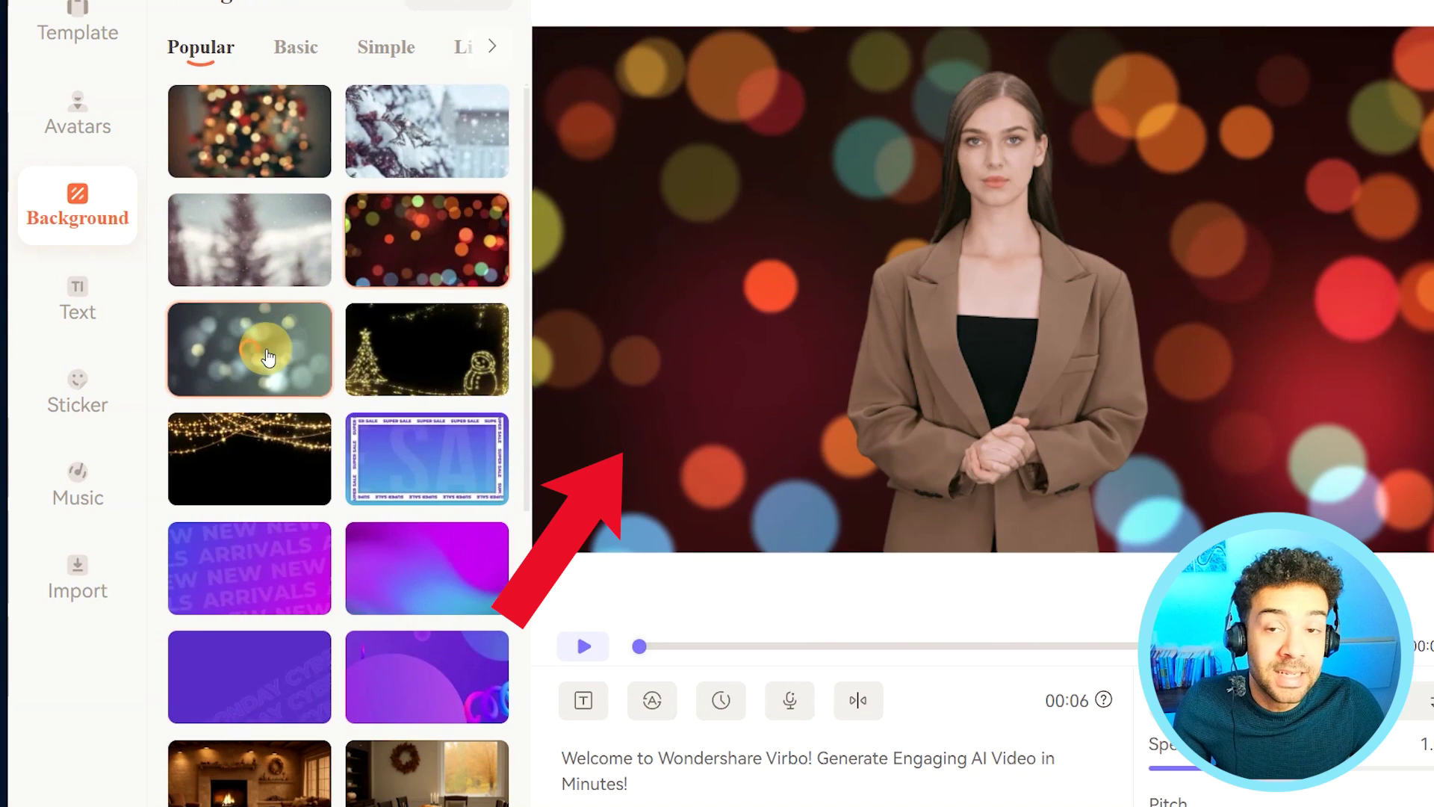
{"action": "scroll", "coordinate": [268, 418], "scroll_direction": "down", "scroll_amount": 5}
{"action": "left_click", "coordinate": [265, 488]}
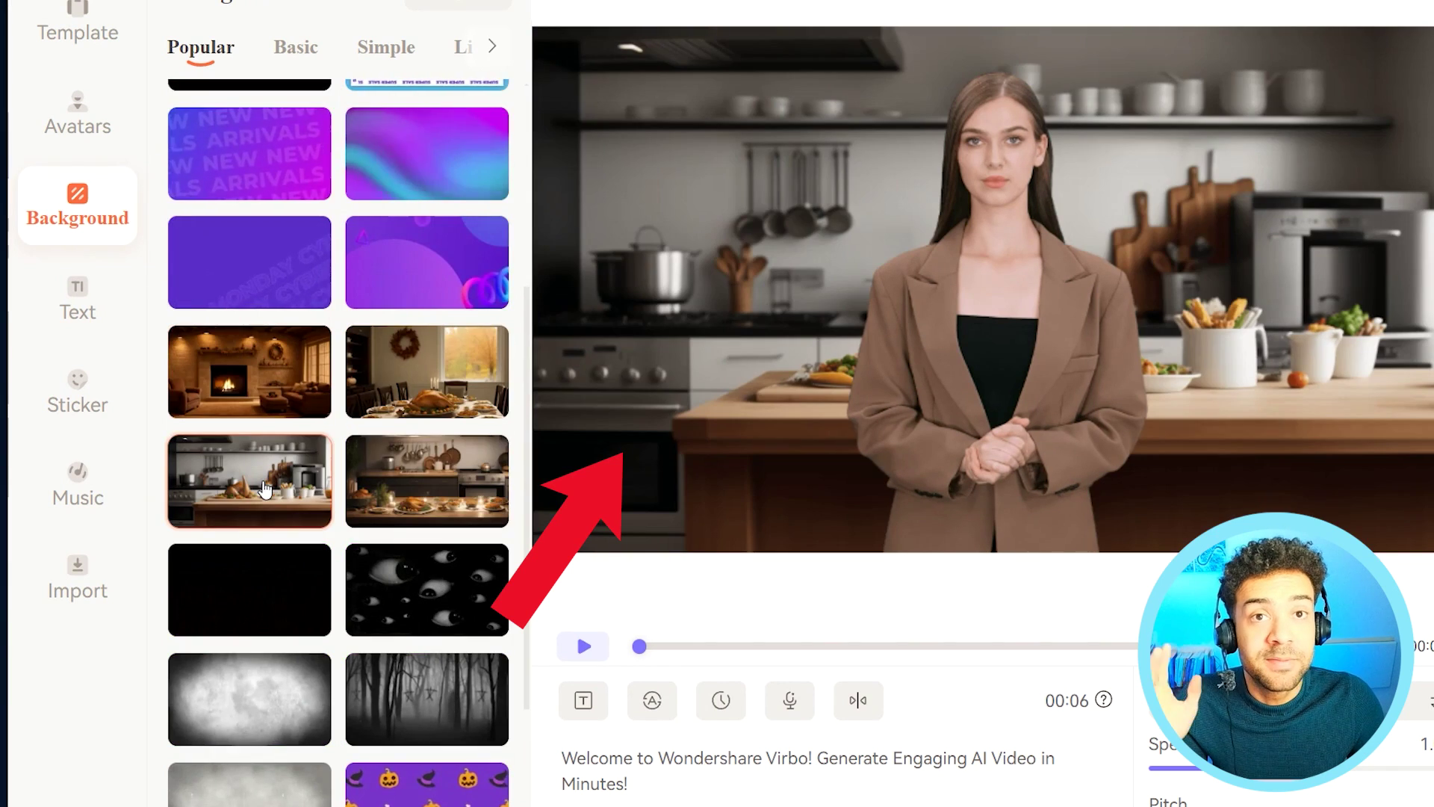
{"action": "left_click", "coordinate": [438, 487]}
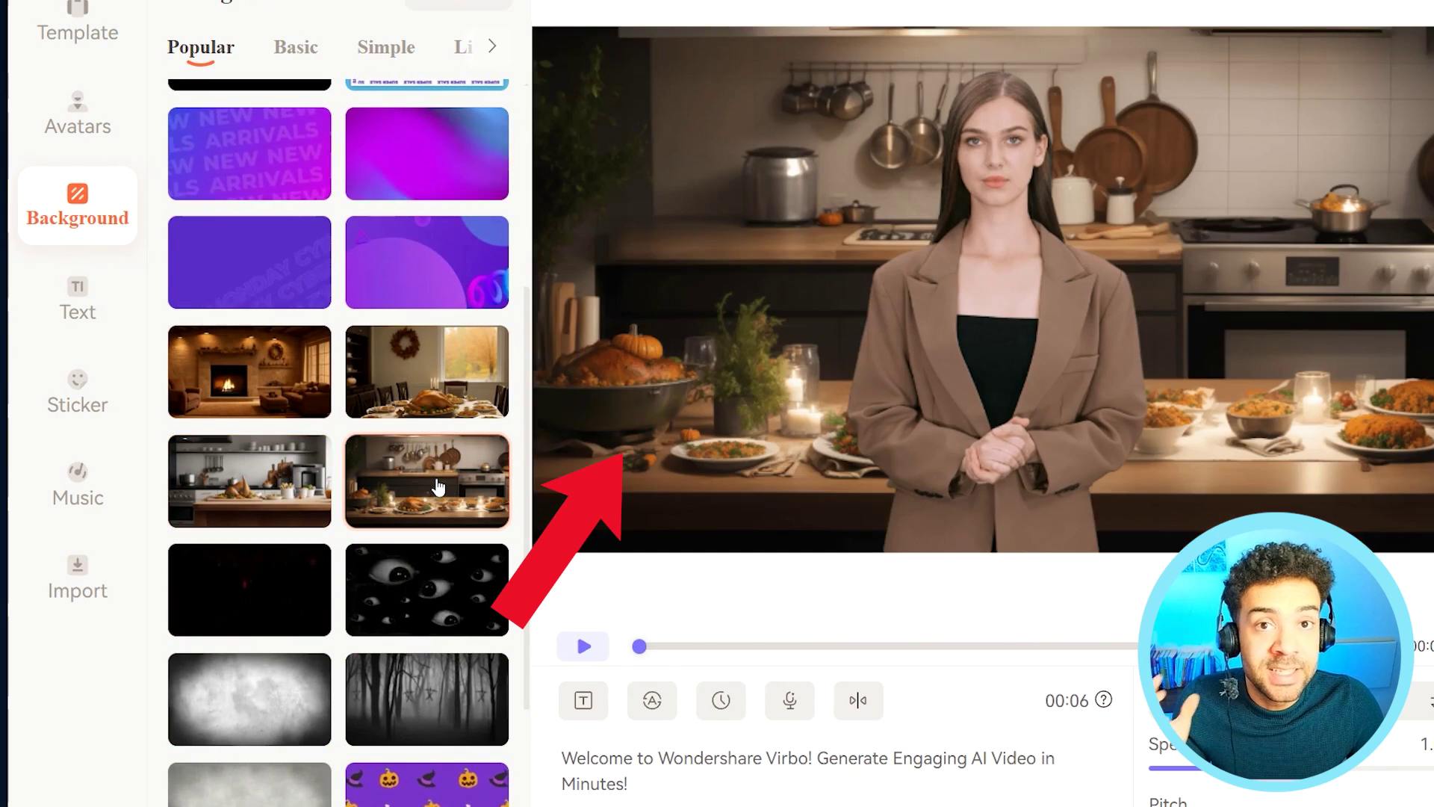
{"action": "scroll", "coordinate": [438, 487], "scroll_direction": "down", "scroll_amount": 4}
{"action": "left_click", "coordinate": [276, 477]}
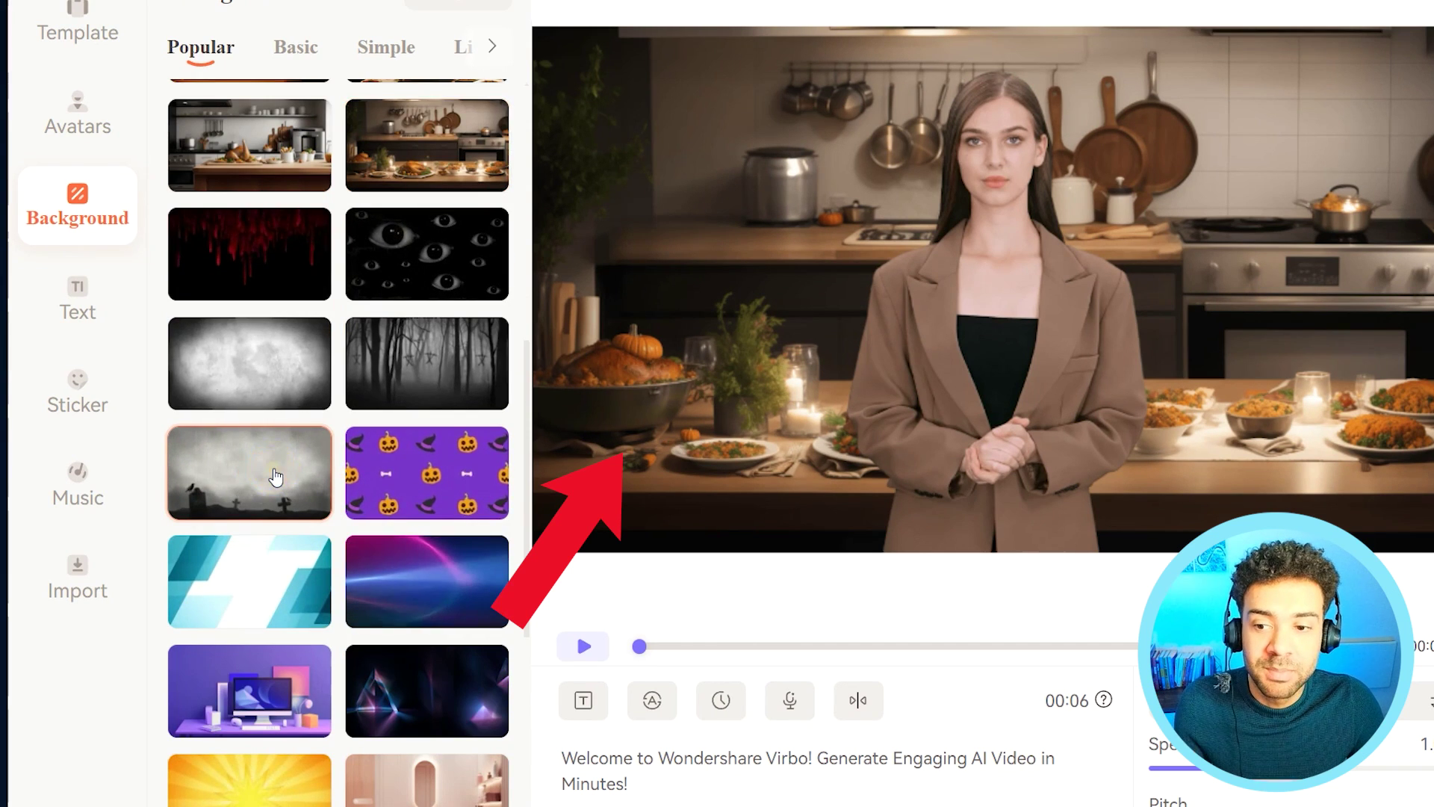
{"action": "left_click", "coordinate": [427, 472]}
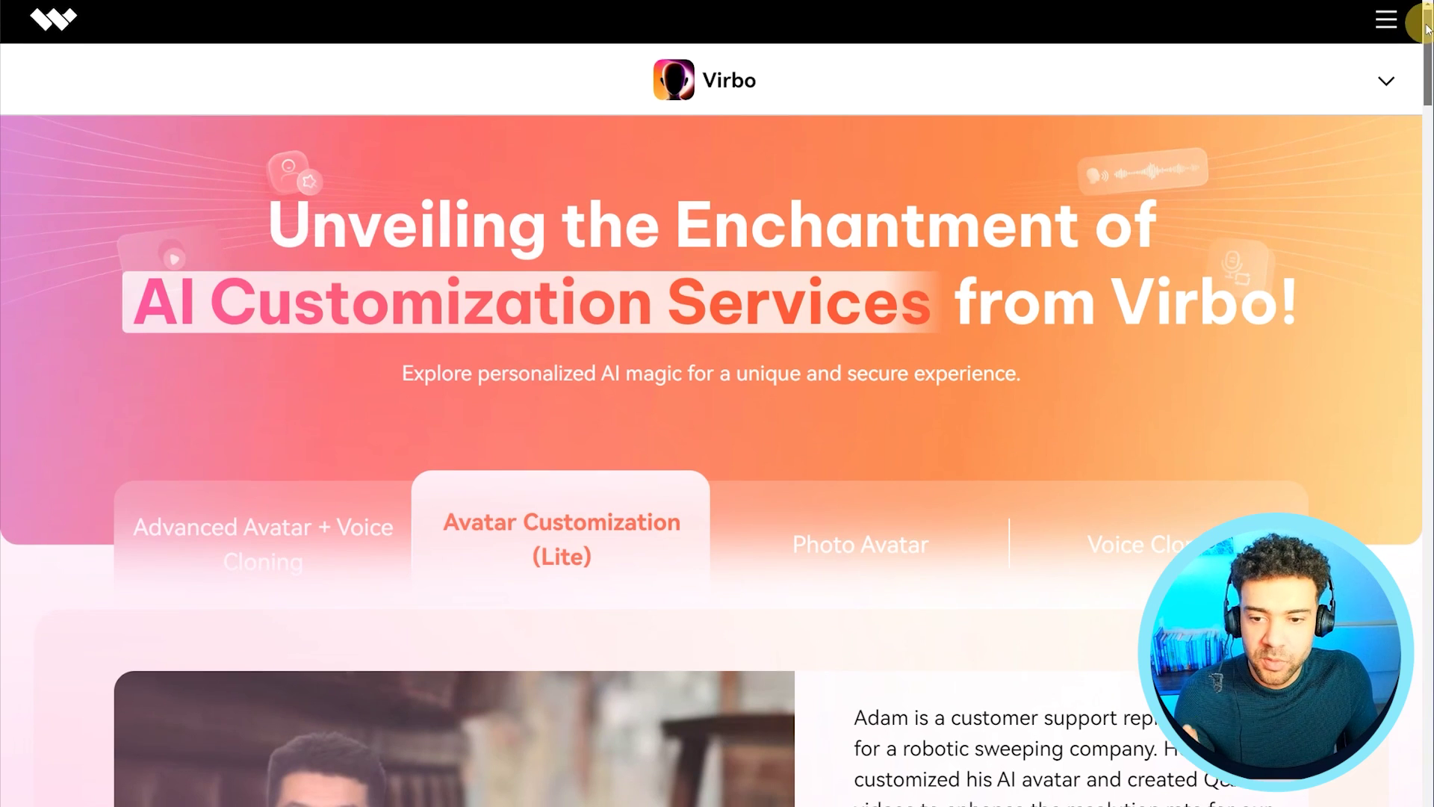
Open the customization pricing page and highlight the Avatar Customization (Lite) title and its 299 price
{"action": "left_click_drag", "start_coordinate": [1426, 28], "coordinate": [1411, 228]}
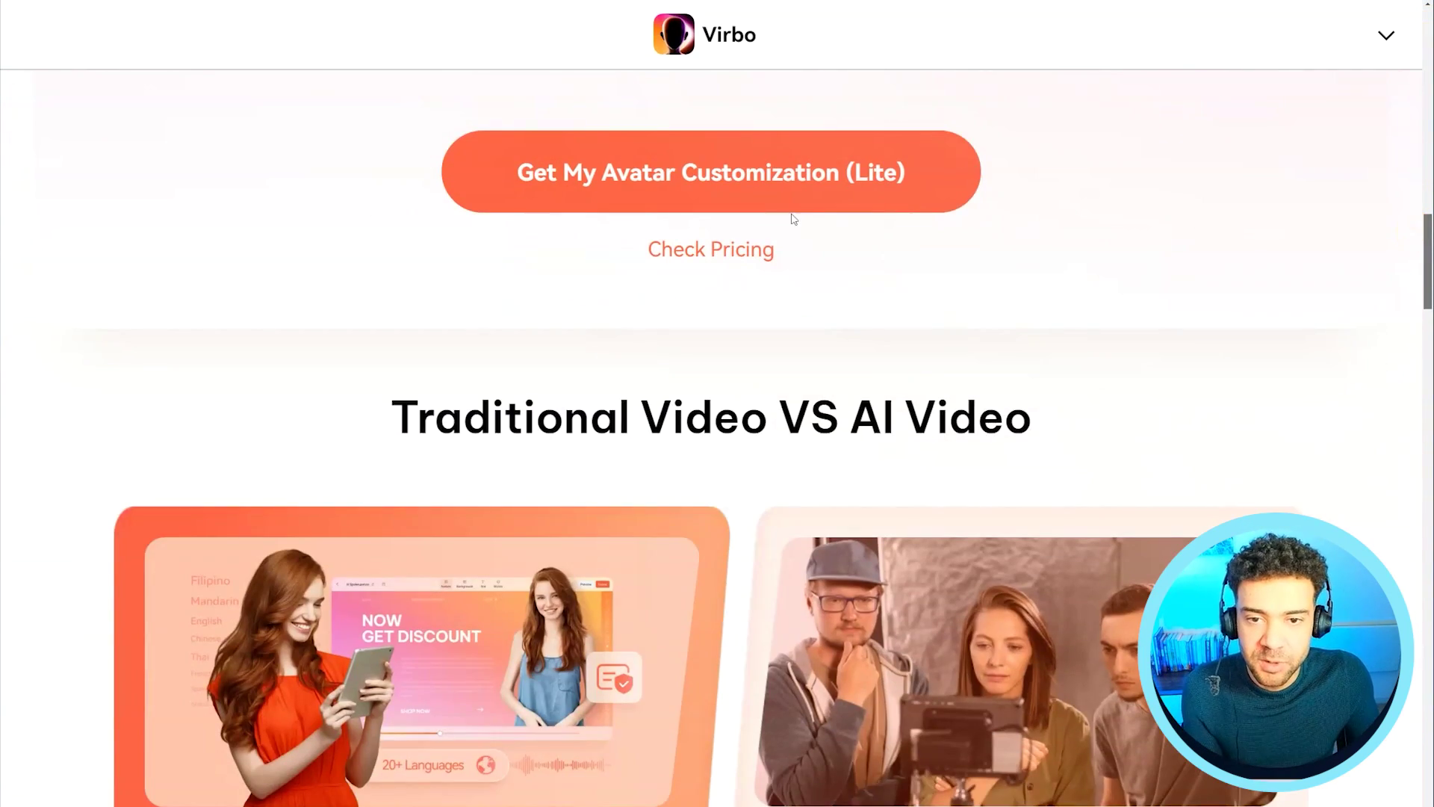
{"action": "left_click", "coordinate": [750, 251]}
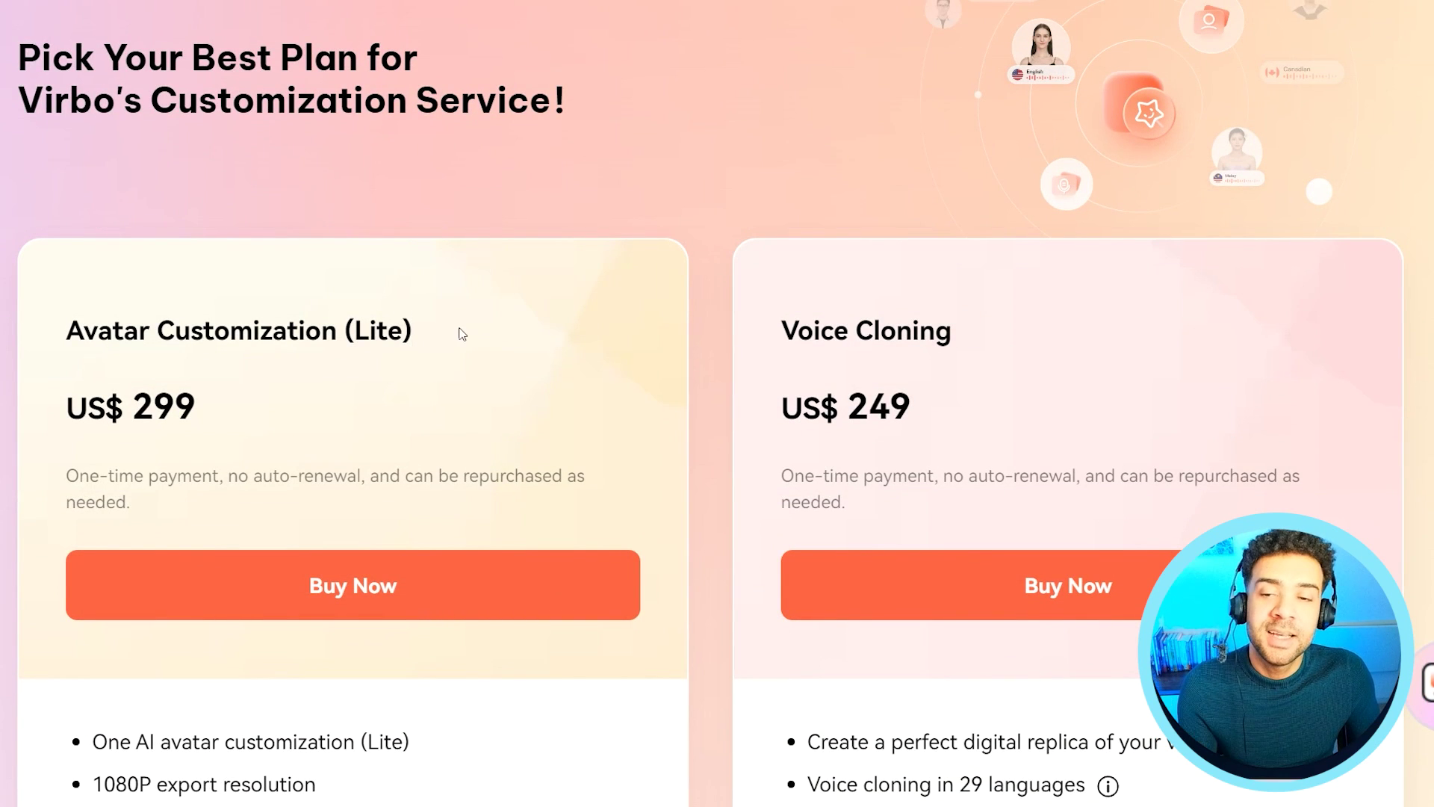
{"action": "left_click", "coordinate": [443, 331]}
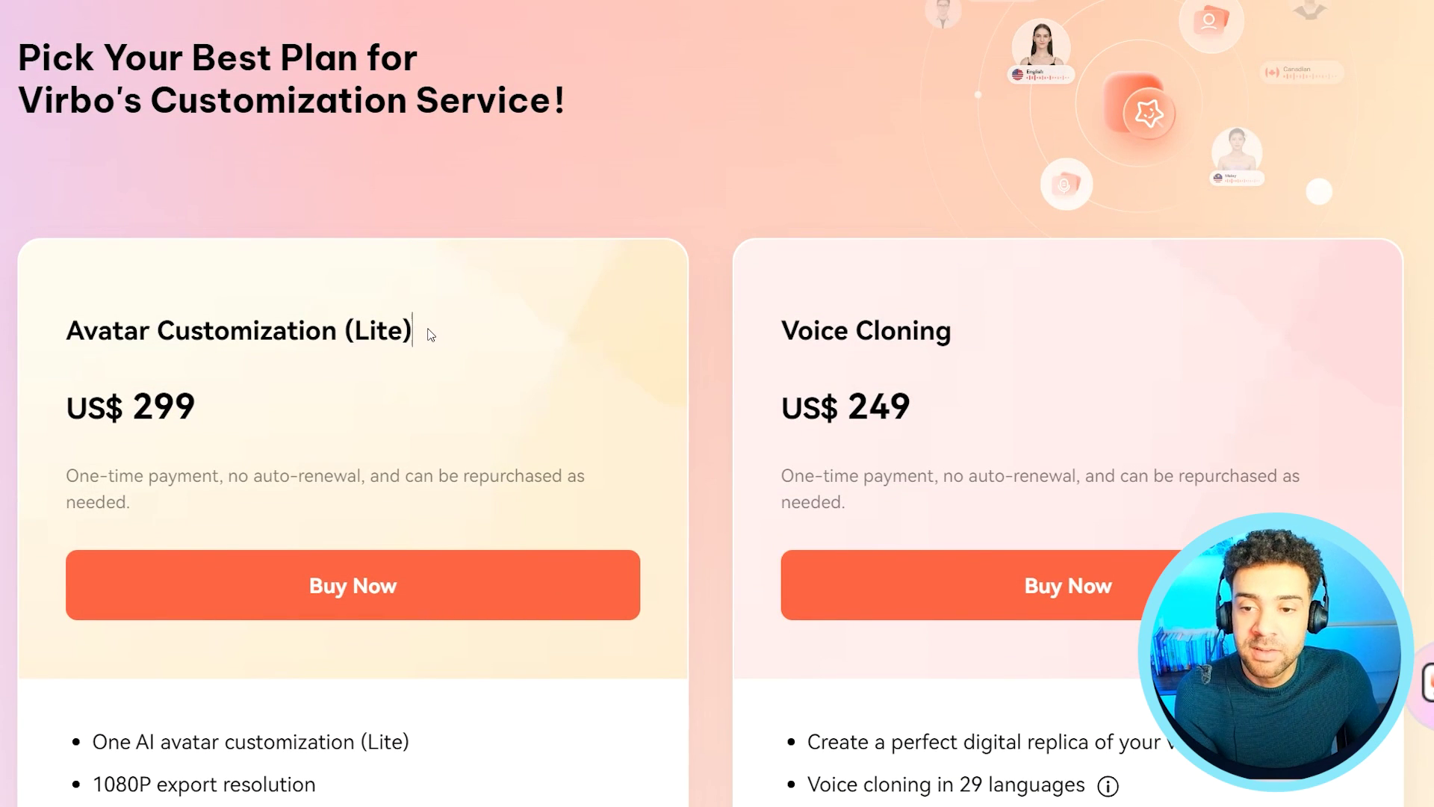
{"action": "key", "text": "shift+Home"}
{"action": "scroll", "coordinate": [230, 406], "scroll_direction": "down", "scroll_amount": 1}
{"action": "left_click", "coordinate": [176, 332]}
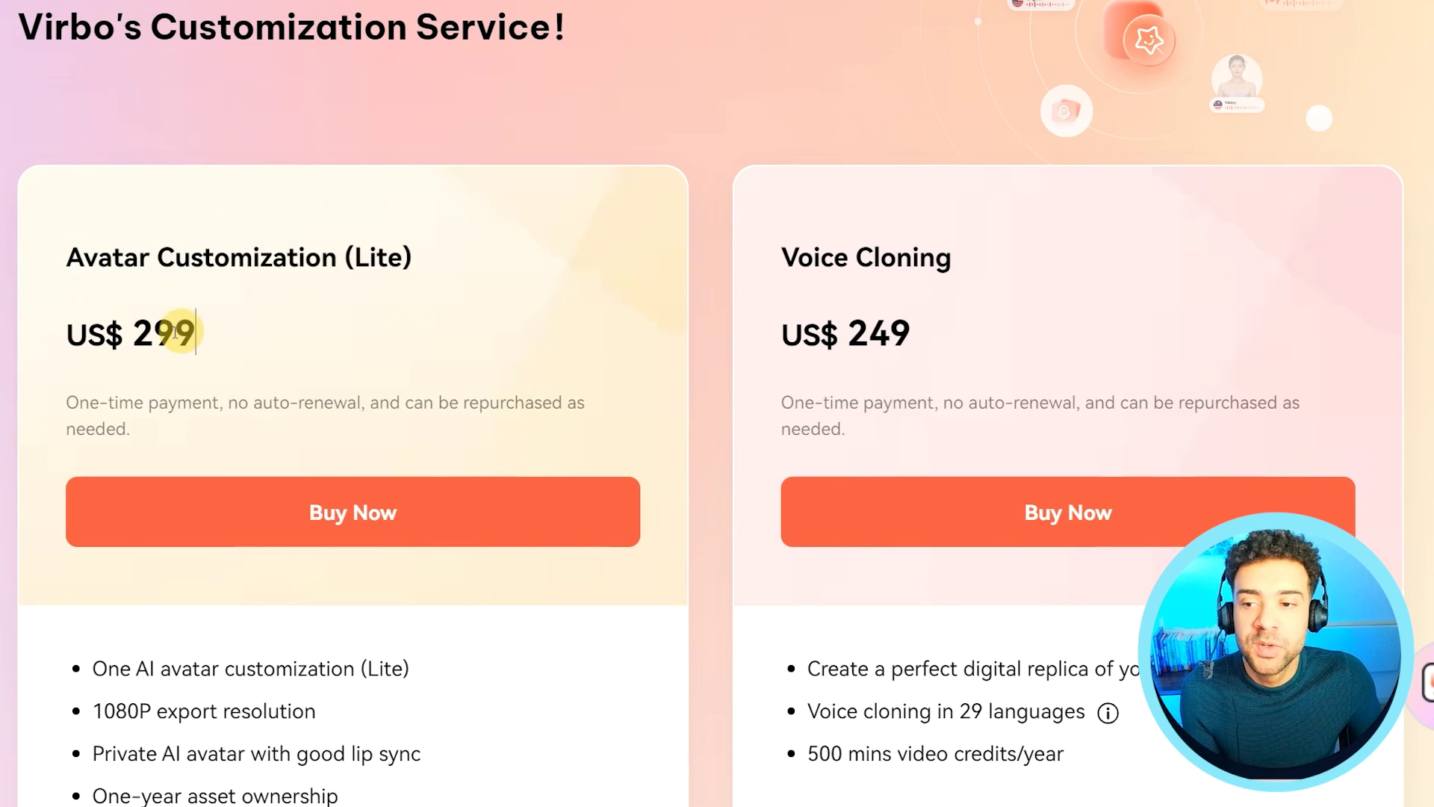
{"action": "double_click", "coordinate": [175, 332]}
{"action": "left_click", "coordinate": [702, 404]}
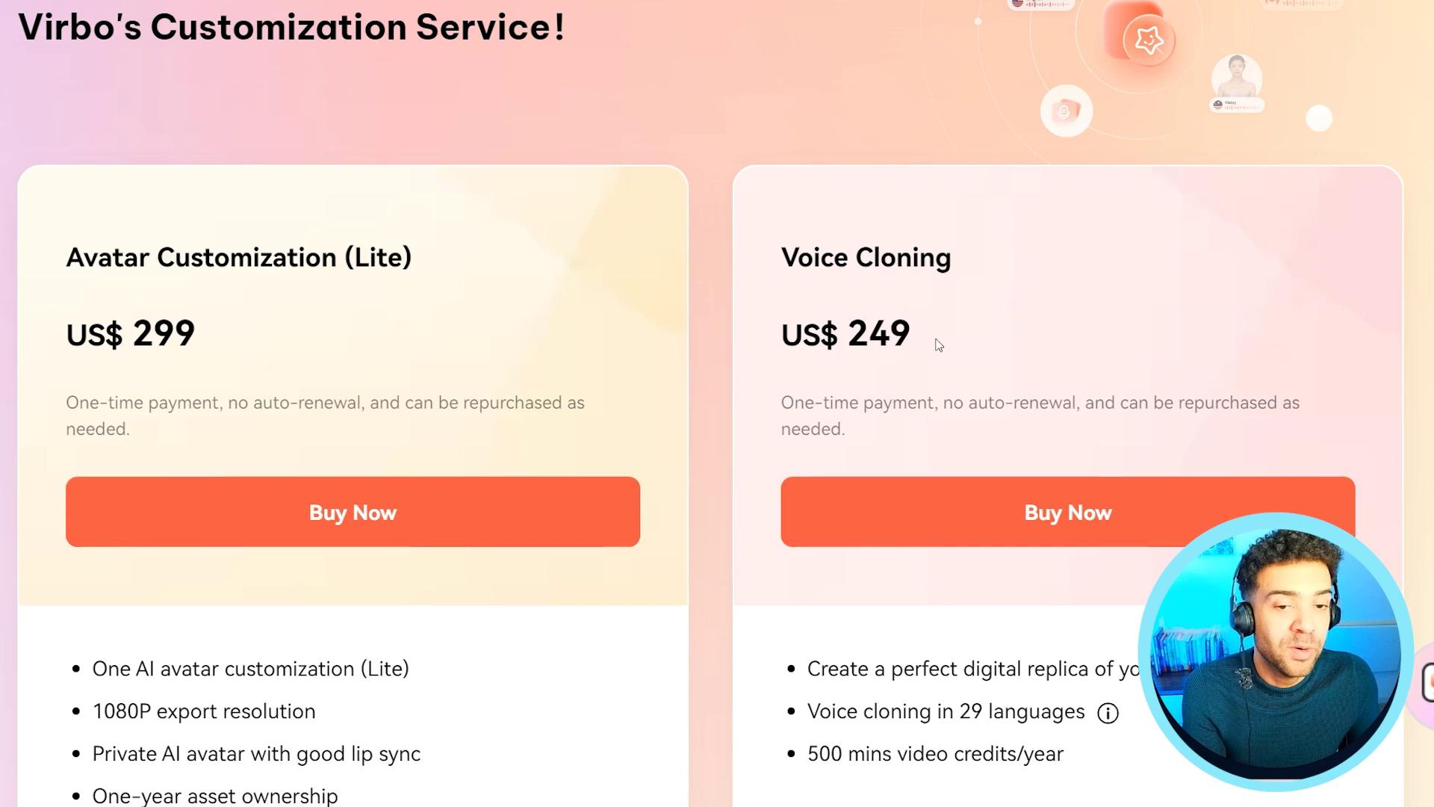
Highlight the Voice Cloning price 249, the Lite title, good lip sync and 1080P export
{"action": "left_click_drag", "start_coordinate": [932, 343], "coordinate": [846, 336]}
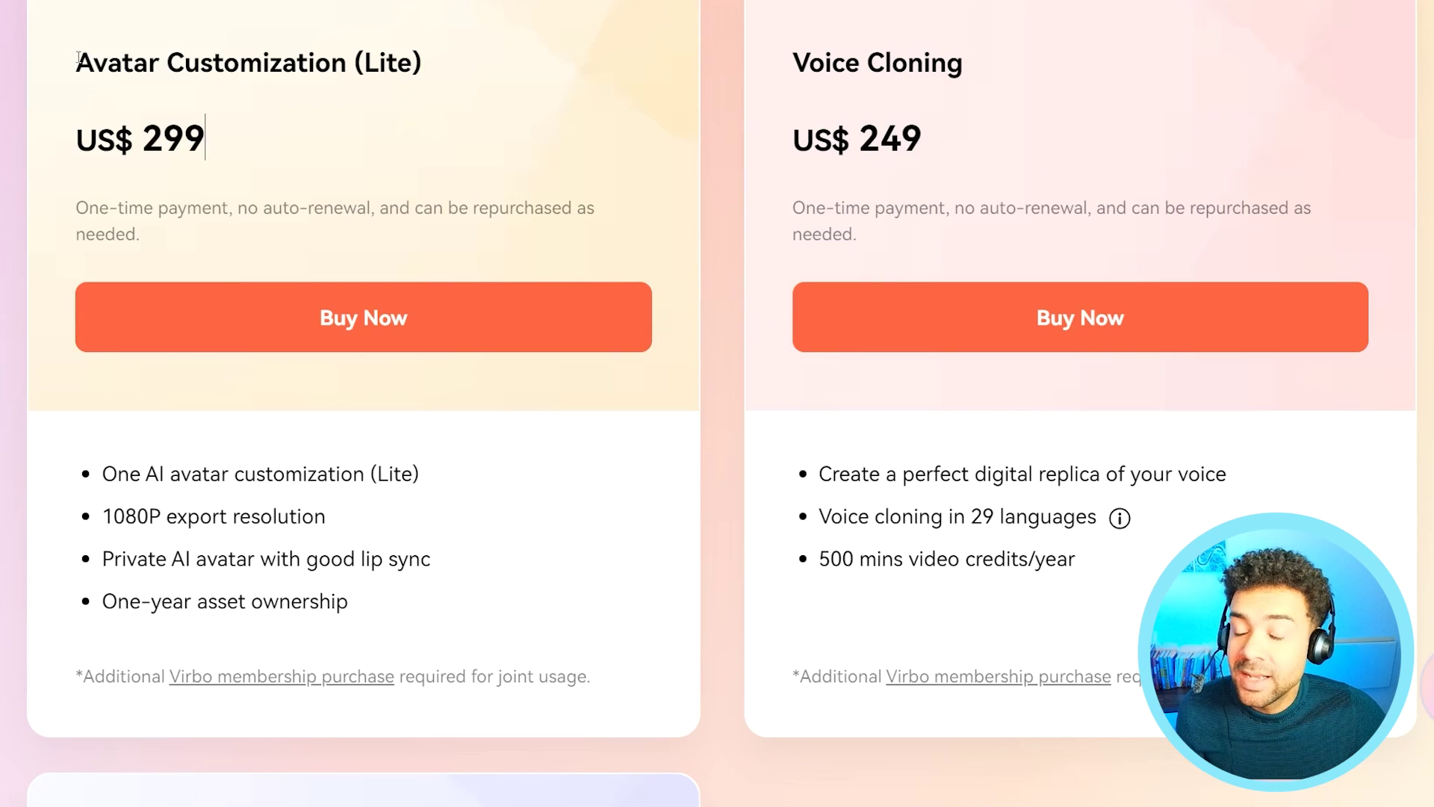
{"action": "left_click_drag", "start_coordinate": [77, 58], "coordinate": [448, 69]}
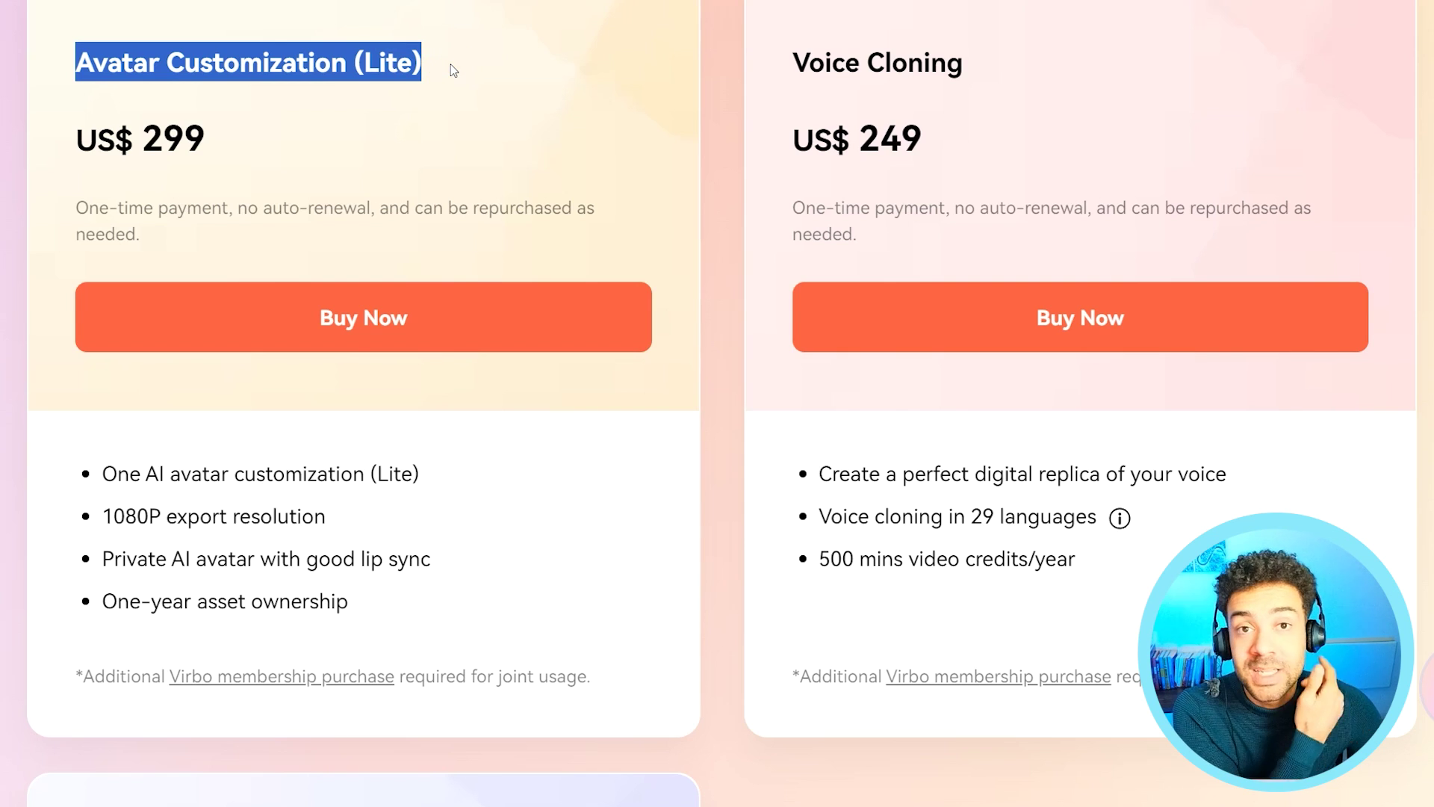
{"action": "left_click_drag", "start_coordinate": [448, 565], "coordinate": [307, 558]}
{"action": "left_click_drag", "start_coordinate": [104, 517], "coordinate": [324, 519]}
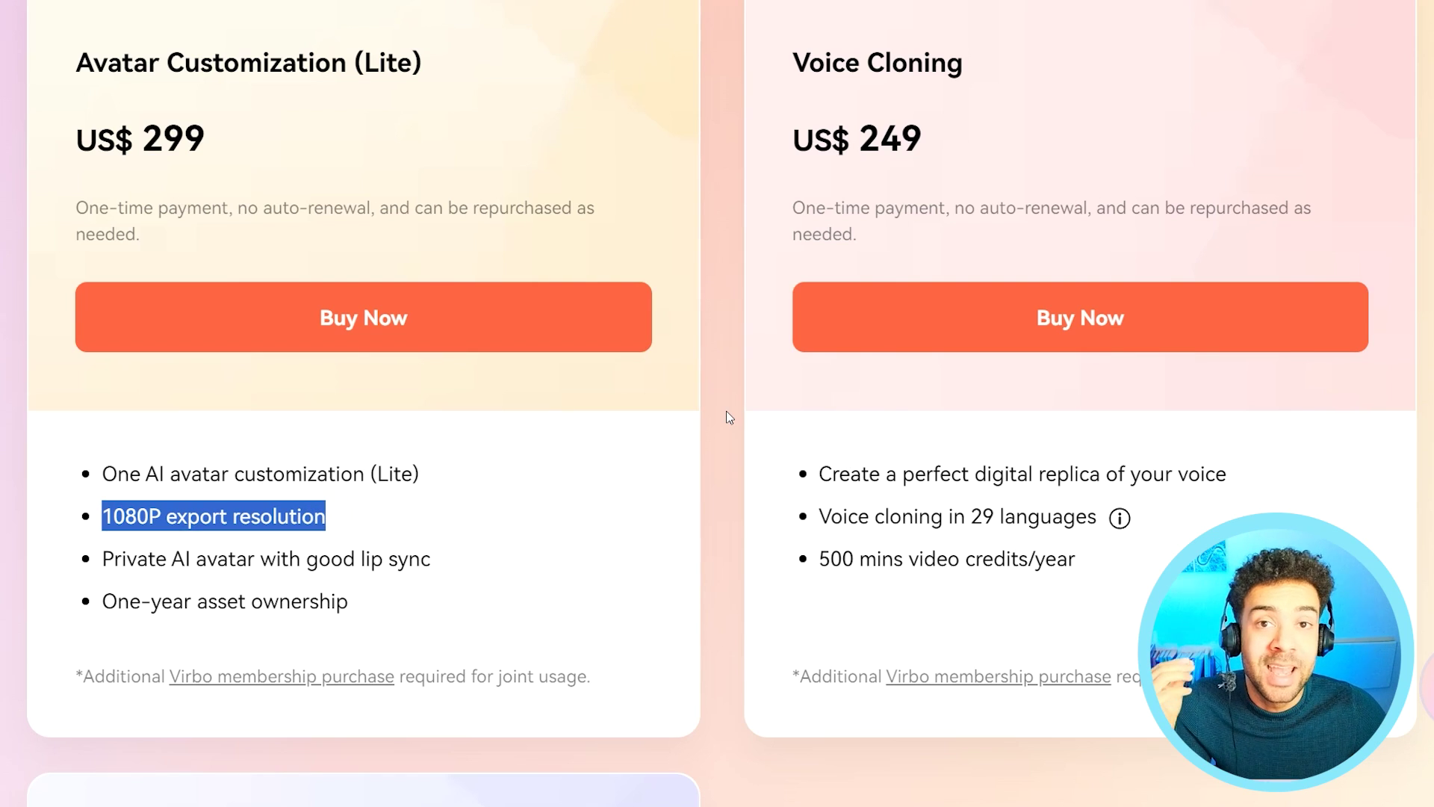
Highlight the Advanced Avatar + Voice Cloning heading, plus its 4K export, one voice cloning and better lip sync
{"action": "scroll", "coordinate": [726, 411], "scroll_direction": "down", "scroll_amount": 5}
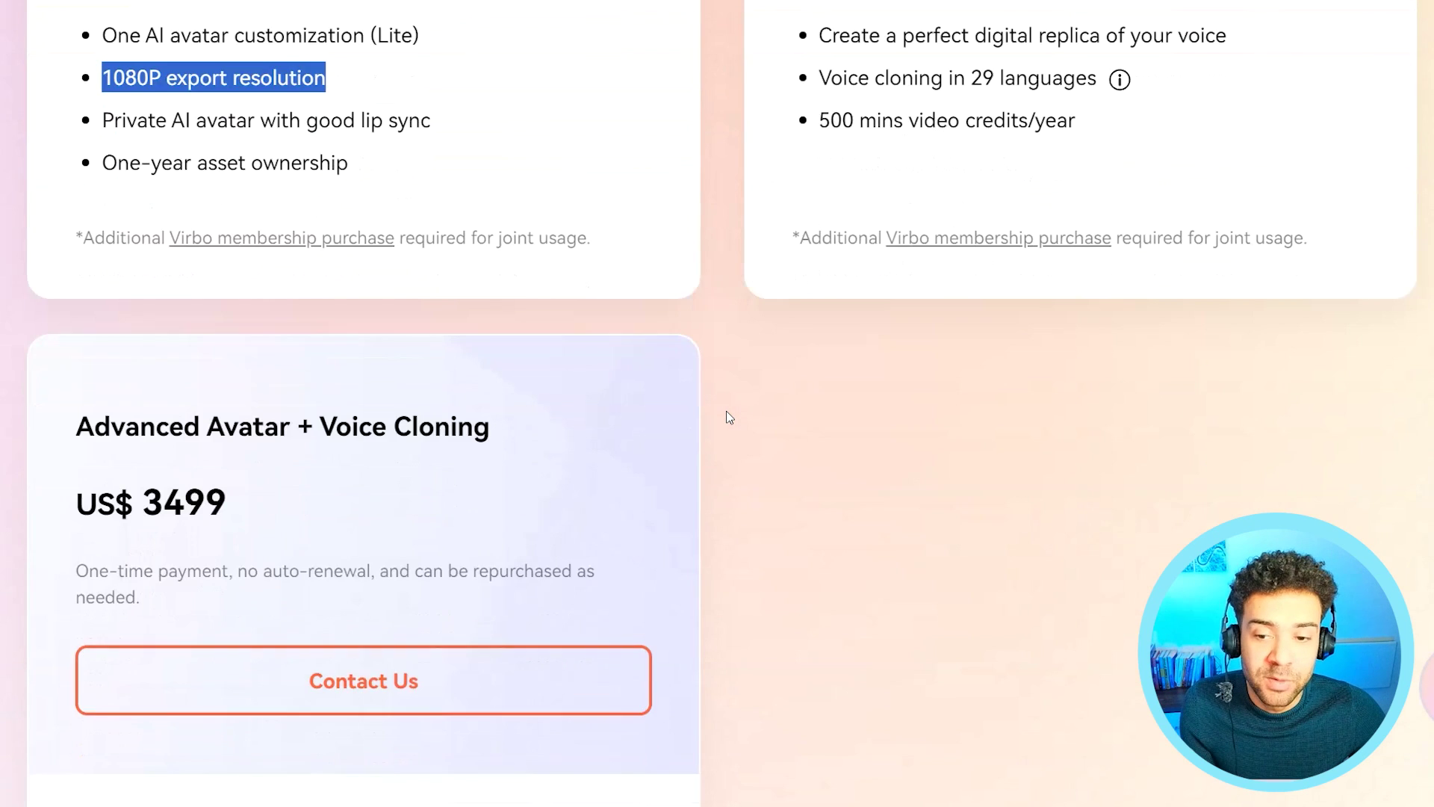
{"action": "scroll", "coordinate": [730, 416], "scroll_direction": "down", "scroll_amount": 4}
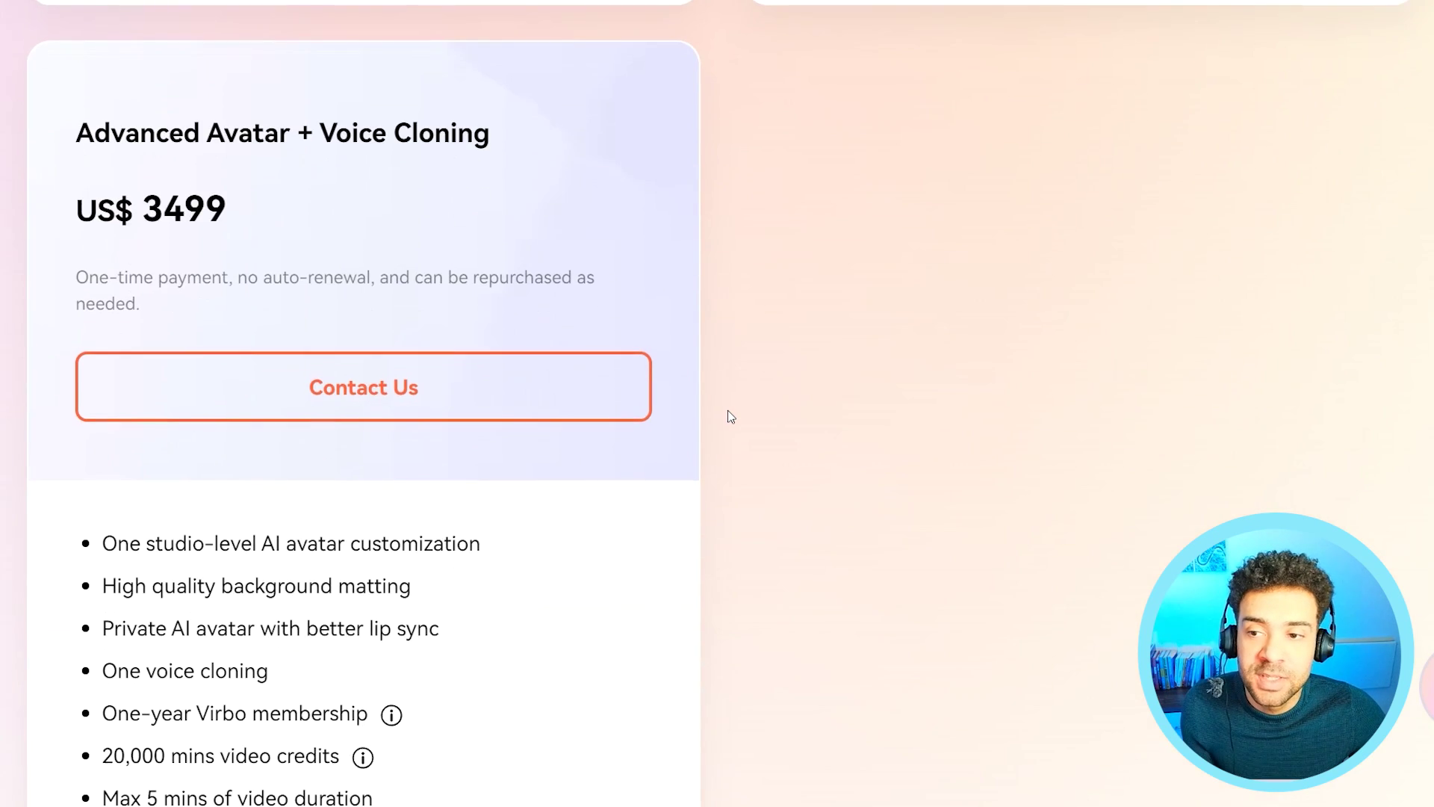
{"action": "left_click_drag", "start_coordinate": [77, 58], "coordinate": [491, 61]}
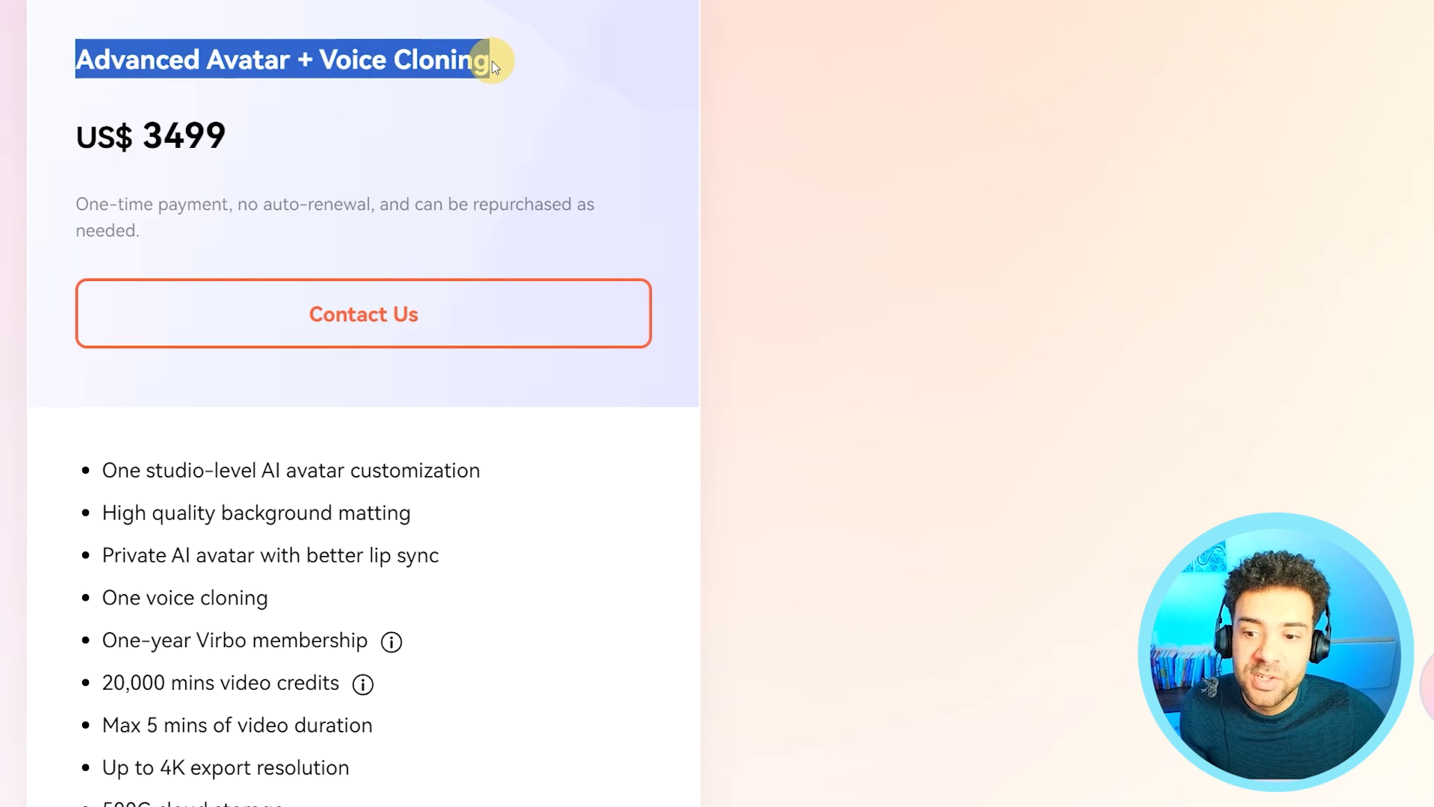
{"action": "scroll", "coordinate": [788, 521], "scroll_direction": "down", "scroll_amount": 2}
{"action": "left_click_drag", "start_coordinate": [361, 621], "coordinate": [163, 624]}
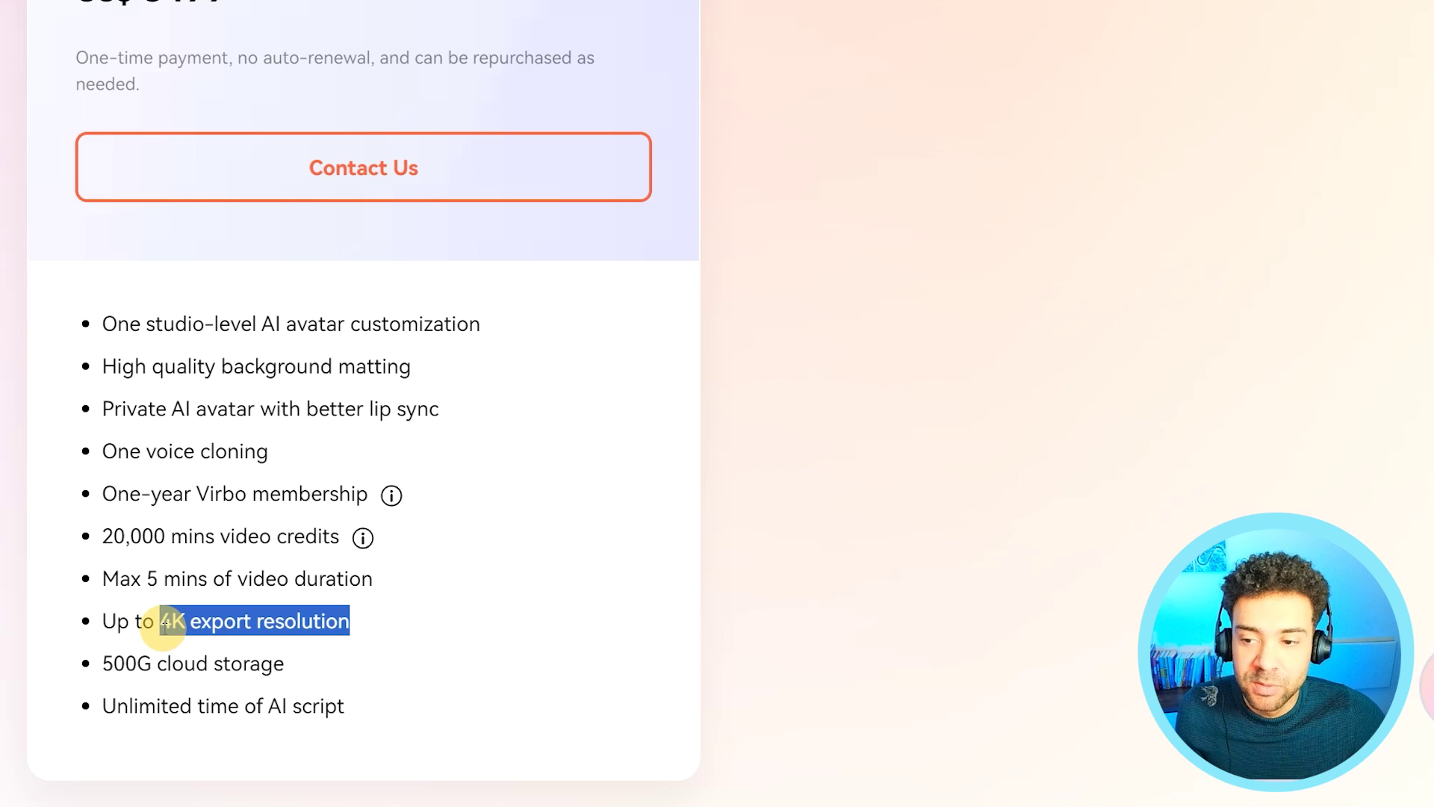
{"action": "left_click_drag", "start_coordinate": [269, 452], "coordinate": [104, 454]}
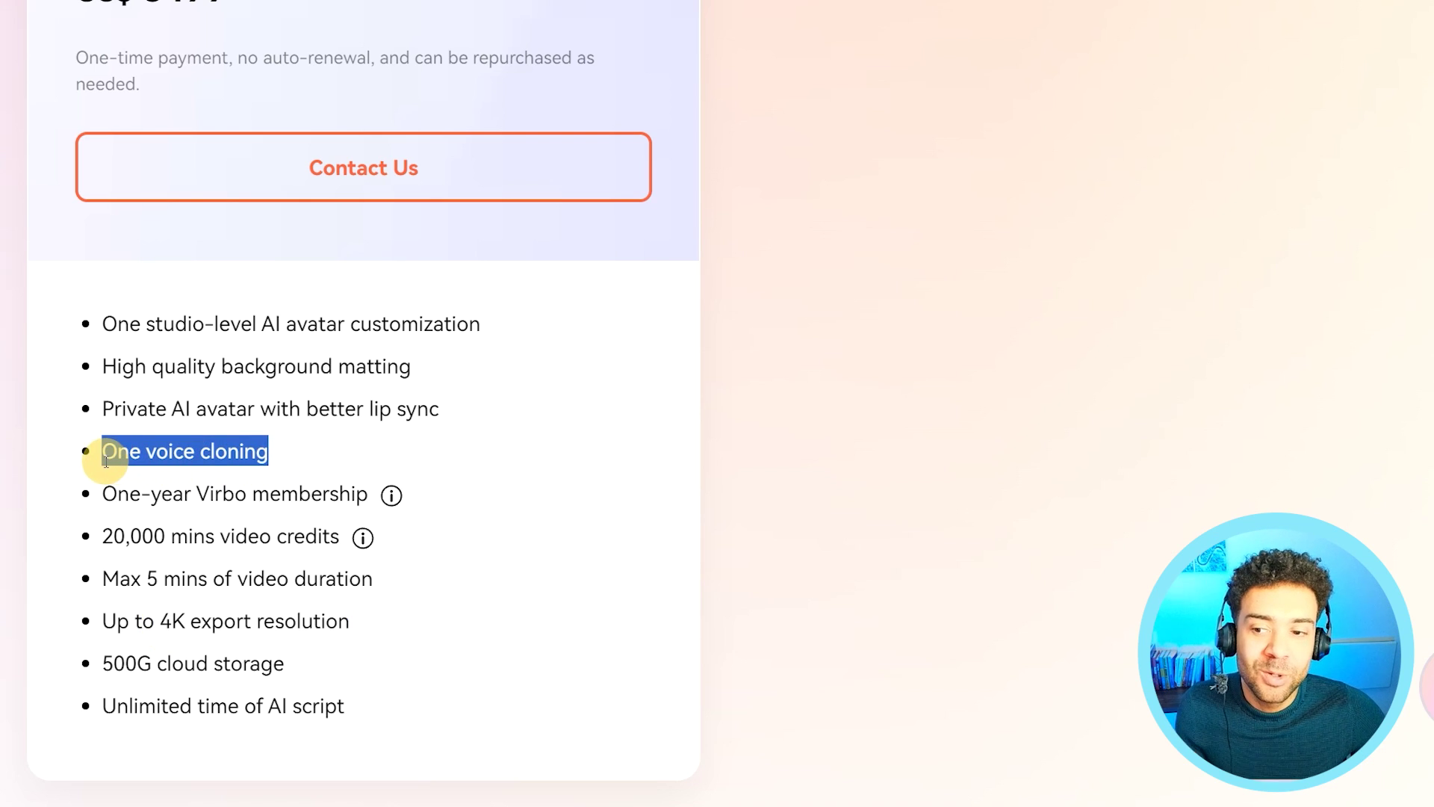
{"action": "scroll", "coordinate": [594, 423], "scroll_direction": "up", "scroll_amount": 1}
{"action": "left_click", "coordinate": [500, 495]}
{"action": "left_click_drag", "start_coordinate": [463, 485], "coordinate": [310, 483]}
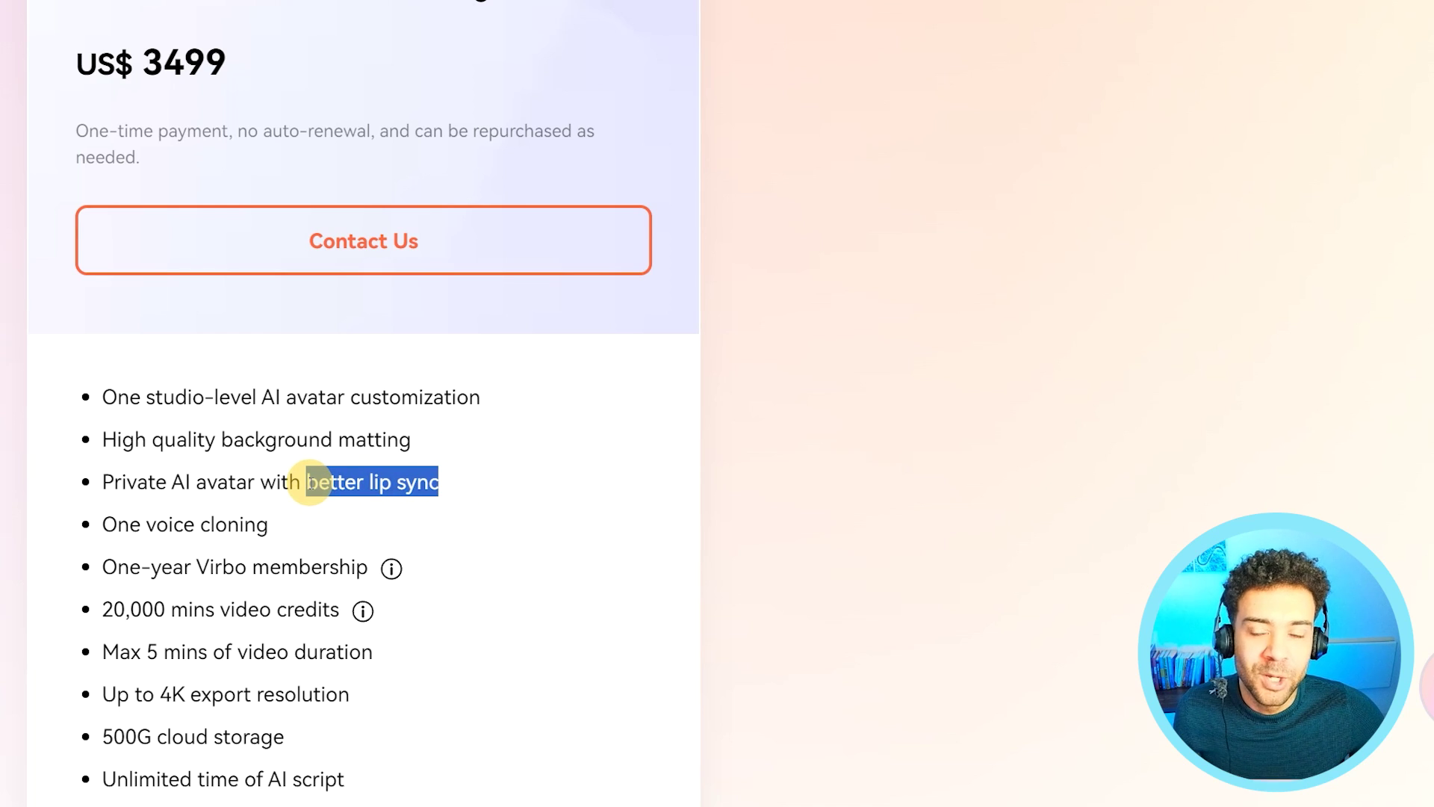